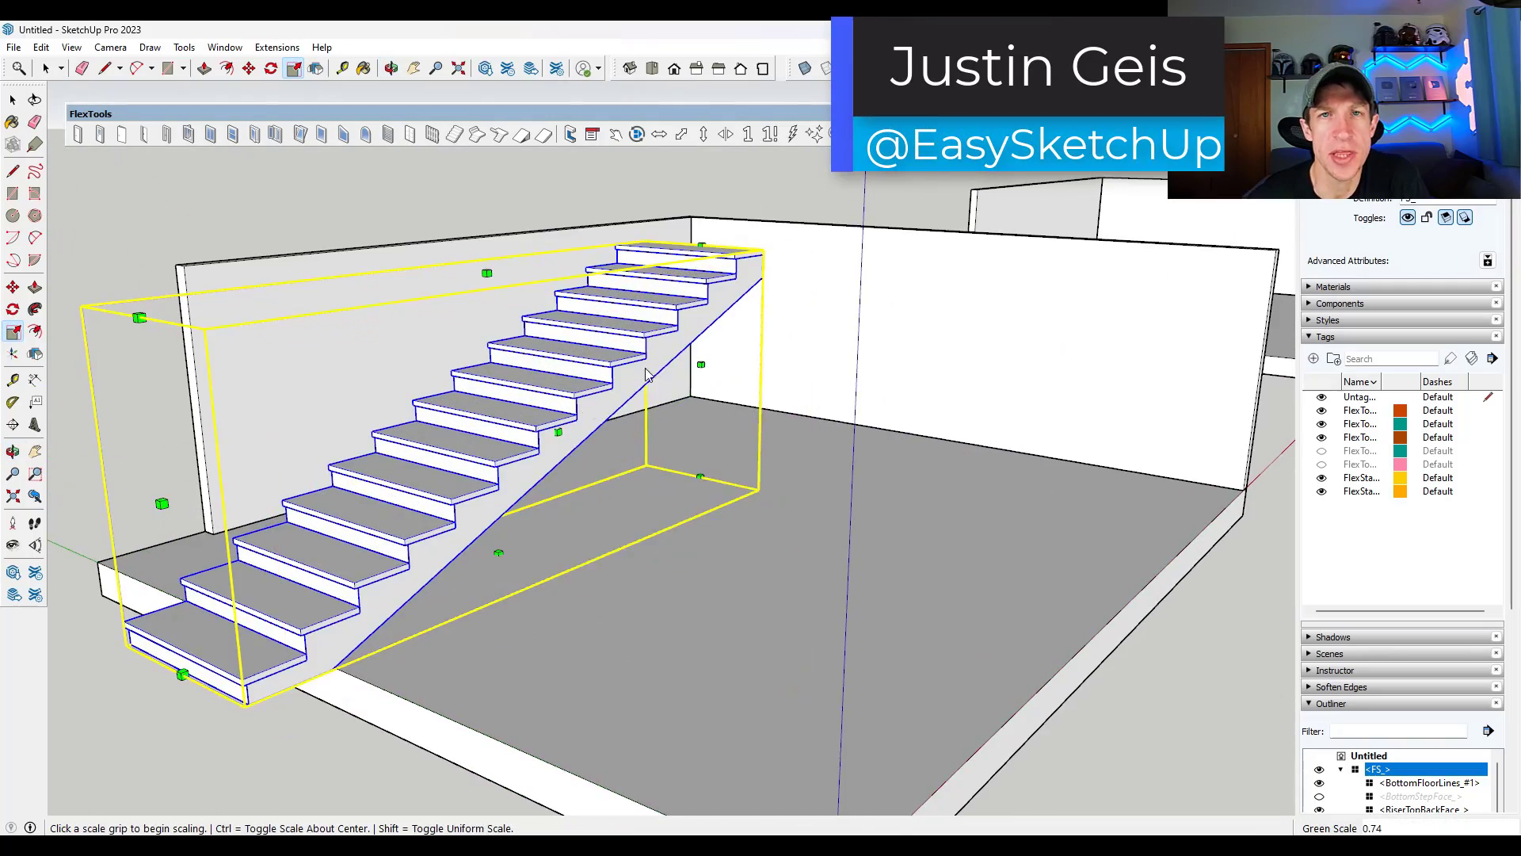
right_click(645, 372)
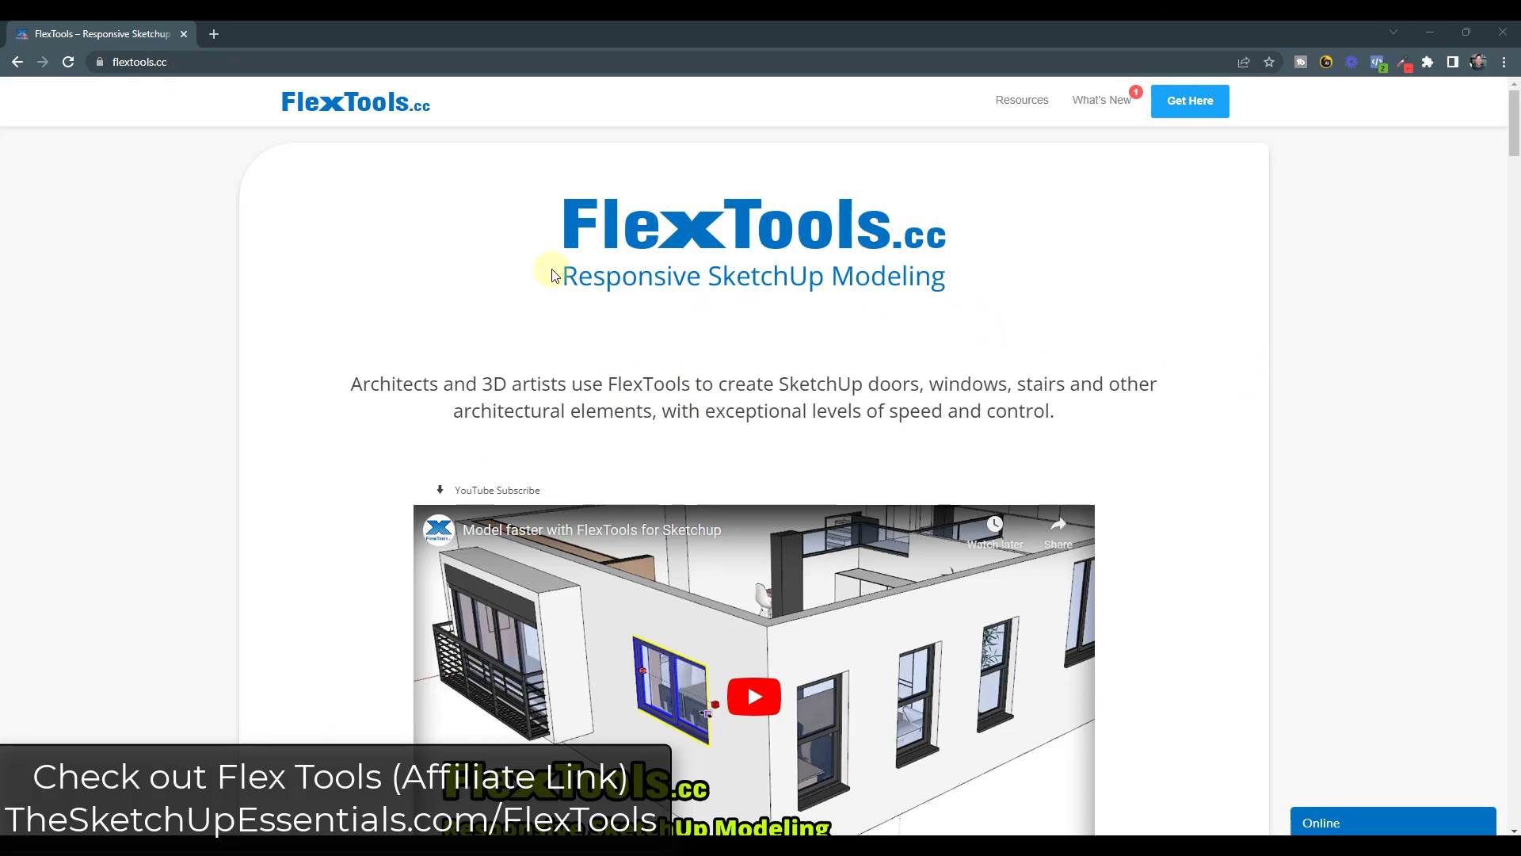
Step: Review the feature sections on the FlexTools web page down to ComponentFinder, and return to SketchUp
scroll(436, 269, "down", 1)
scroll(414, 266, "up", 1)
scroll(407, 286, "down", 1)
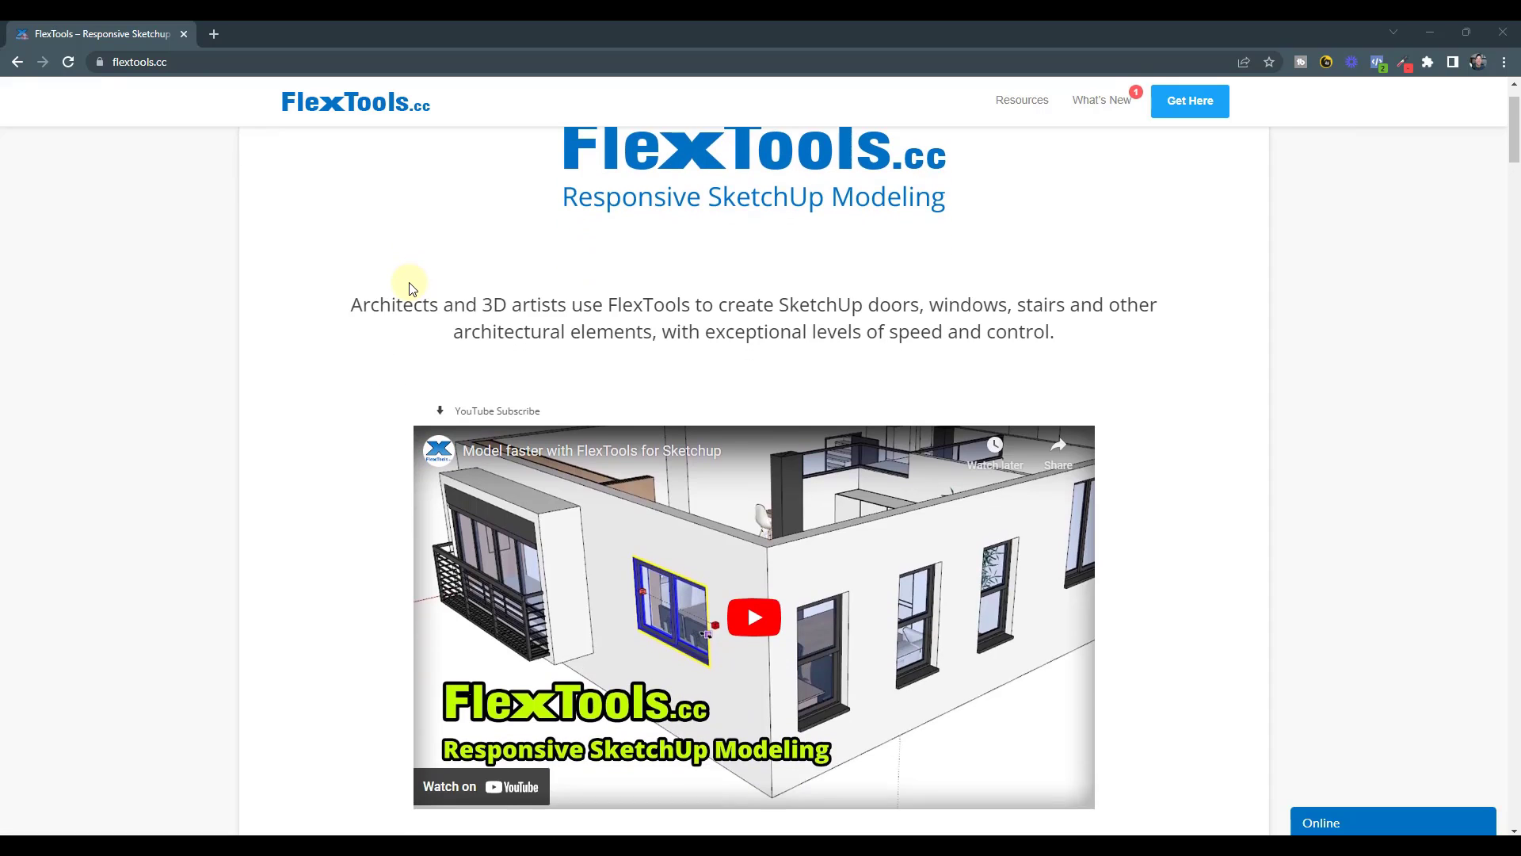
scroll(409, 288, "down", 2)
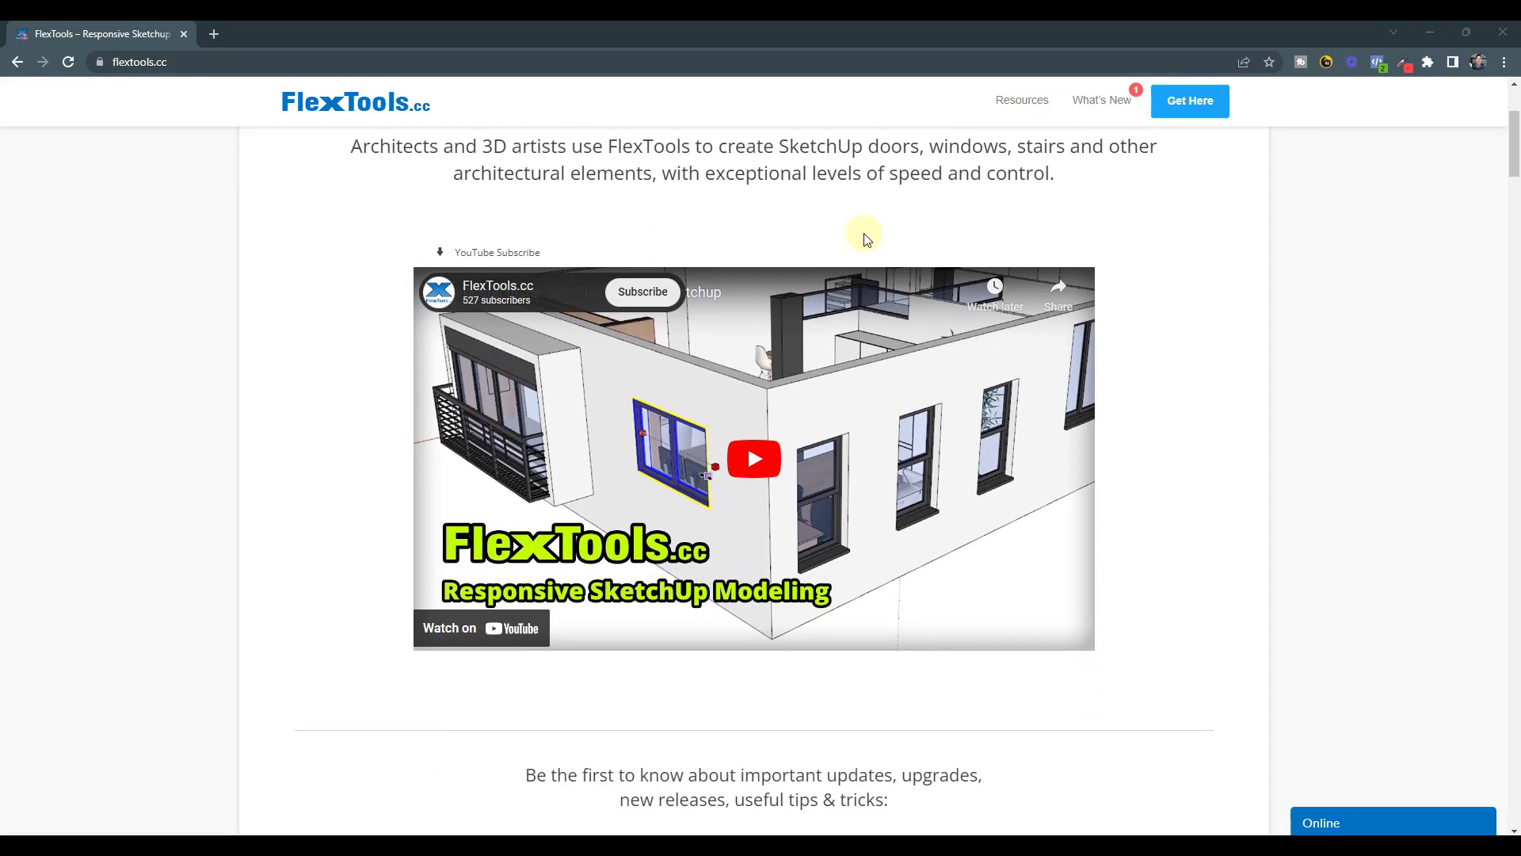
scroll(380, 383, "down", 8)
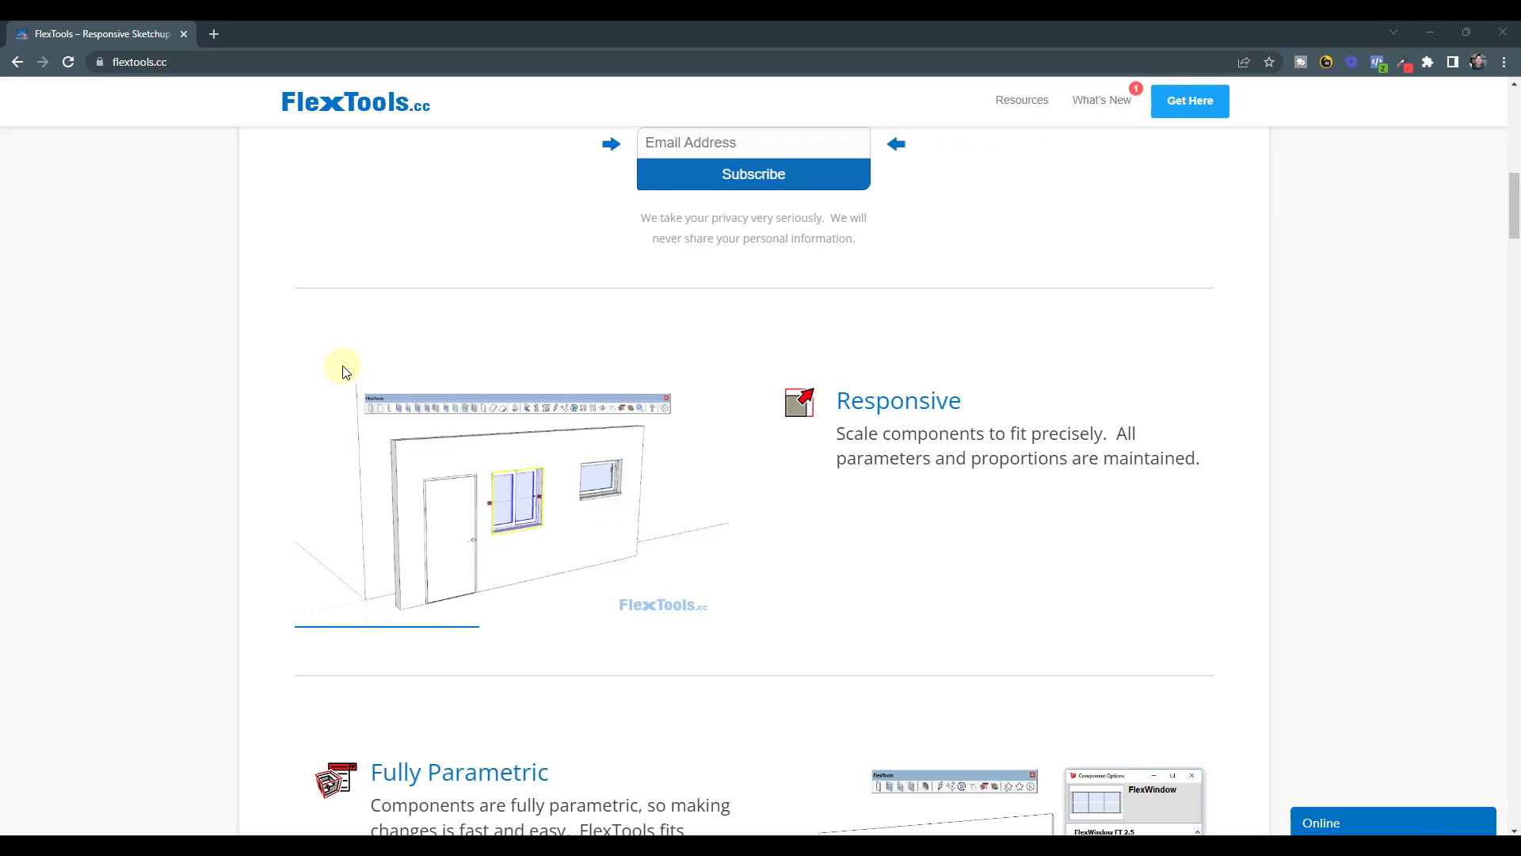
scroll(358, 369, "down", 1)
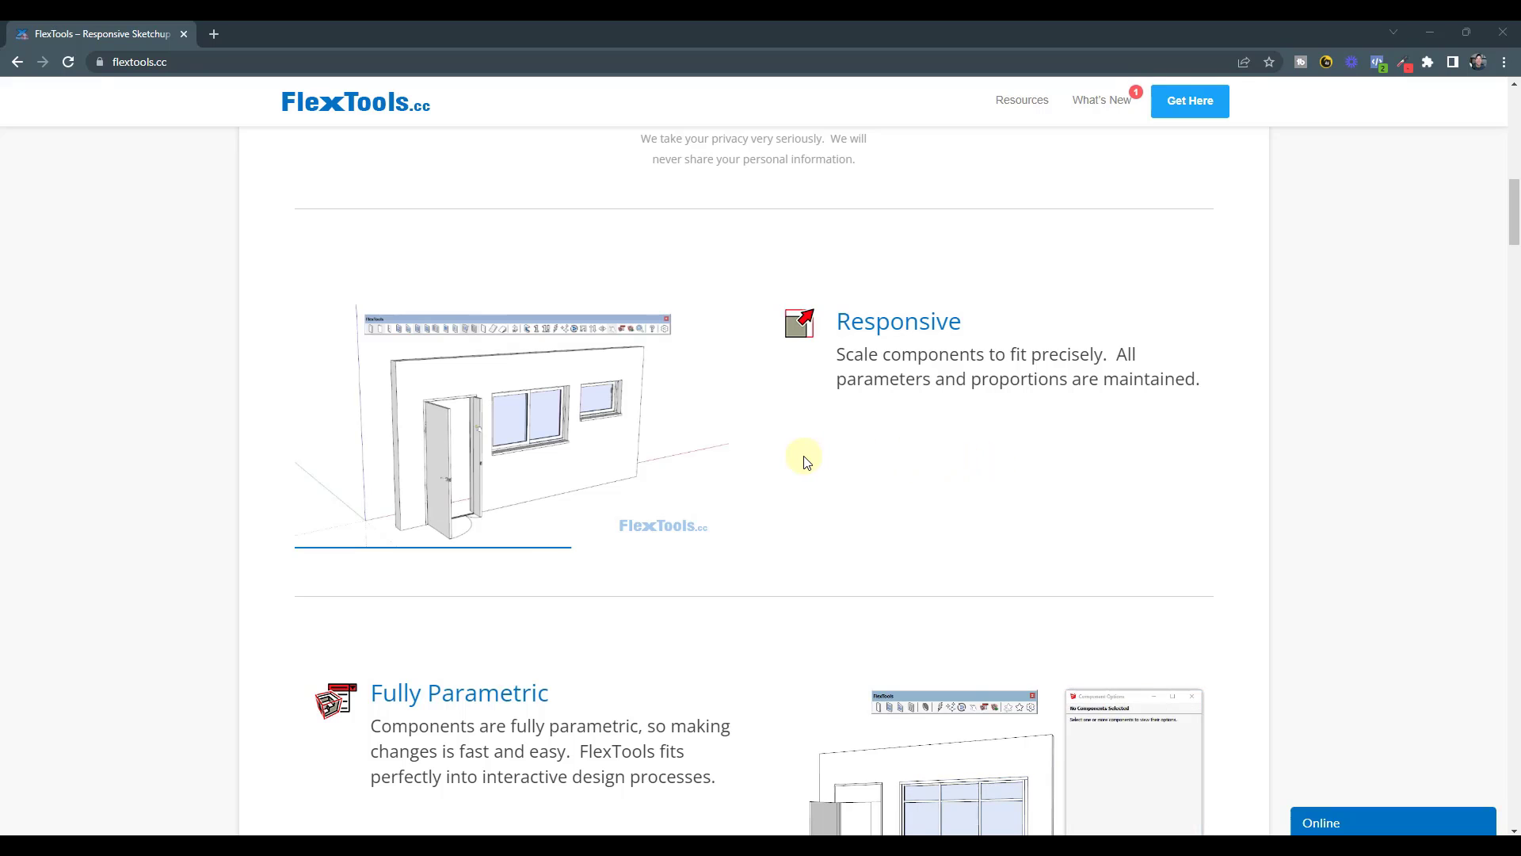
scroll(804, 459, "down", 4)
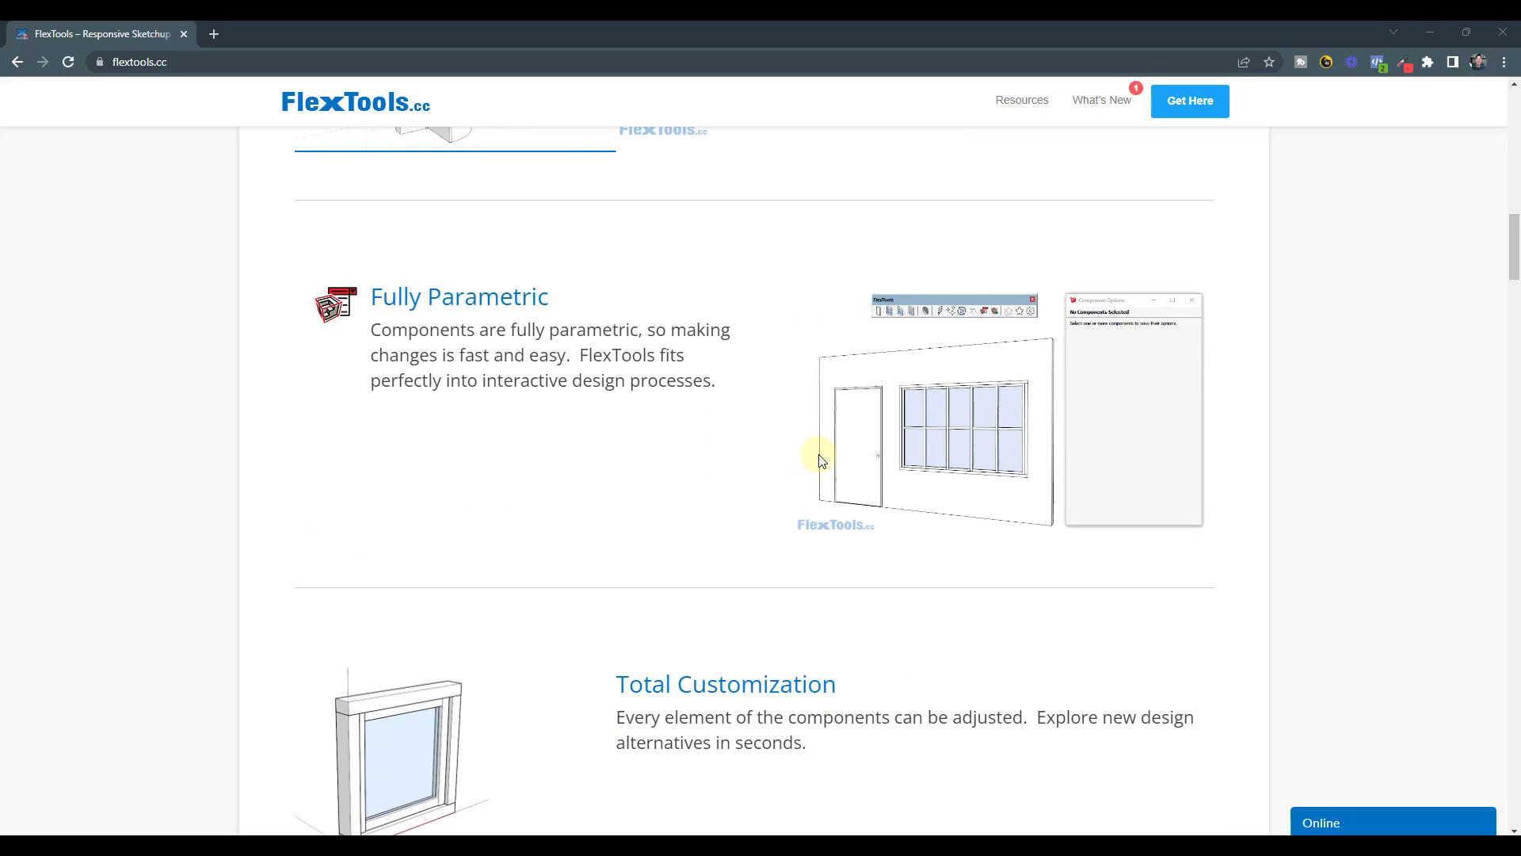
scroll(816, 455, "down", 2)
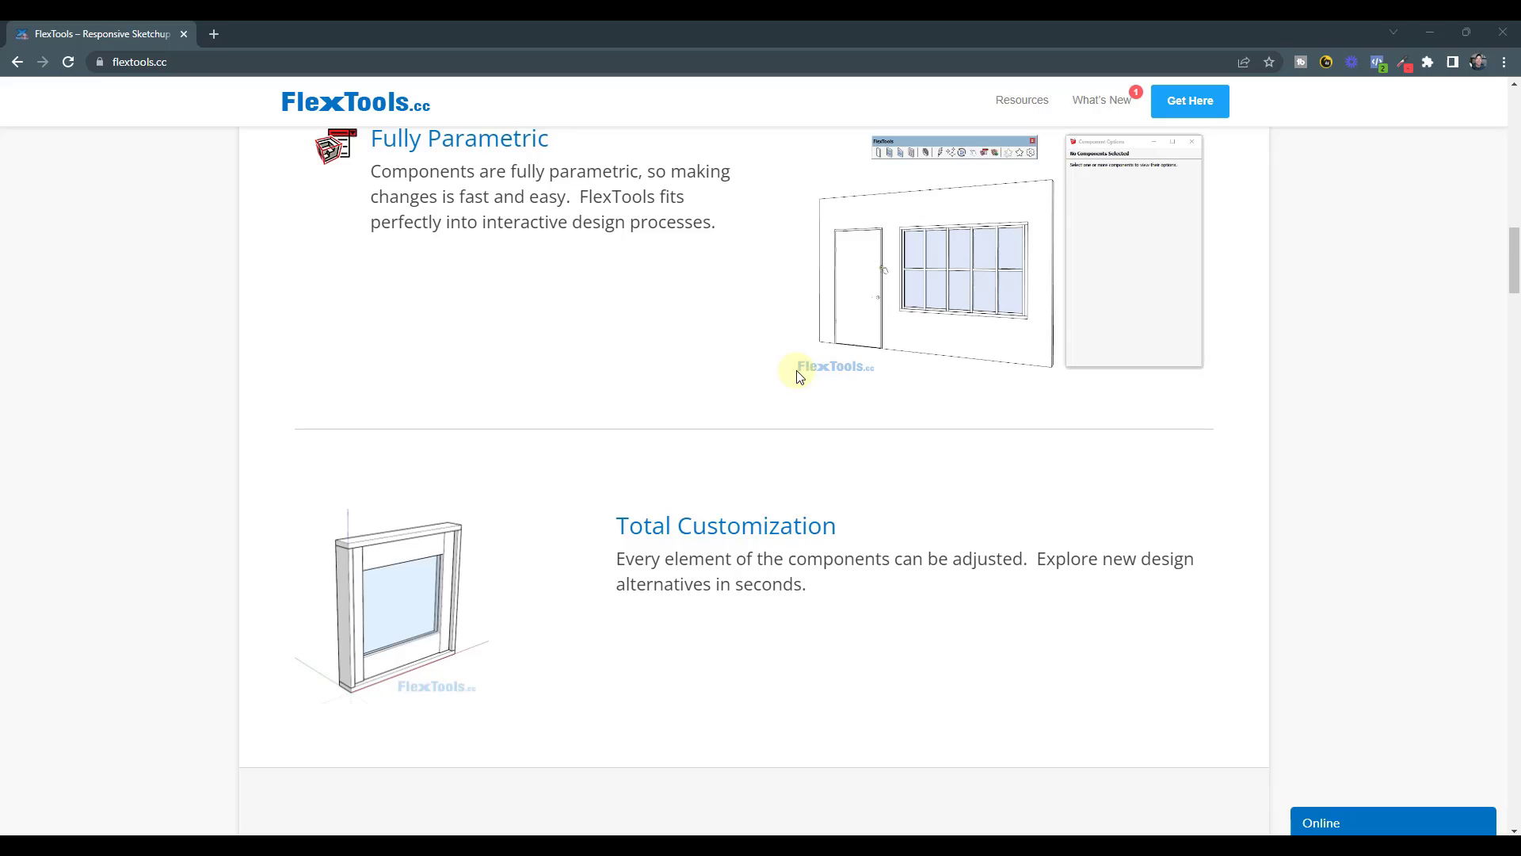
scroll(696, 492, "down", 7)
scroll(664, 492, "down", 3)
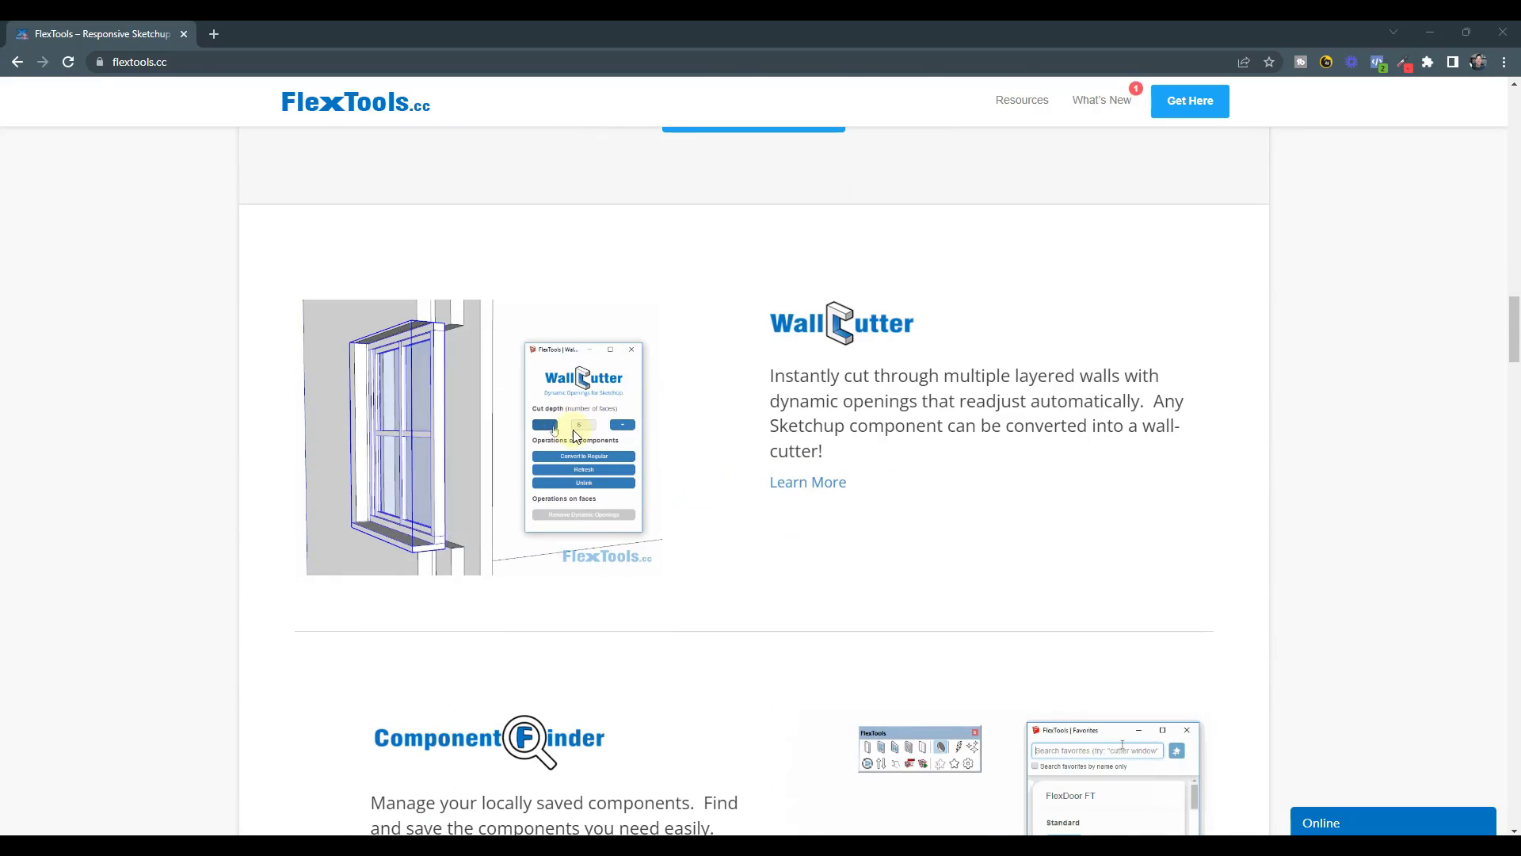
scroll(573, 422, "down", 4)
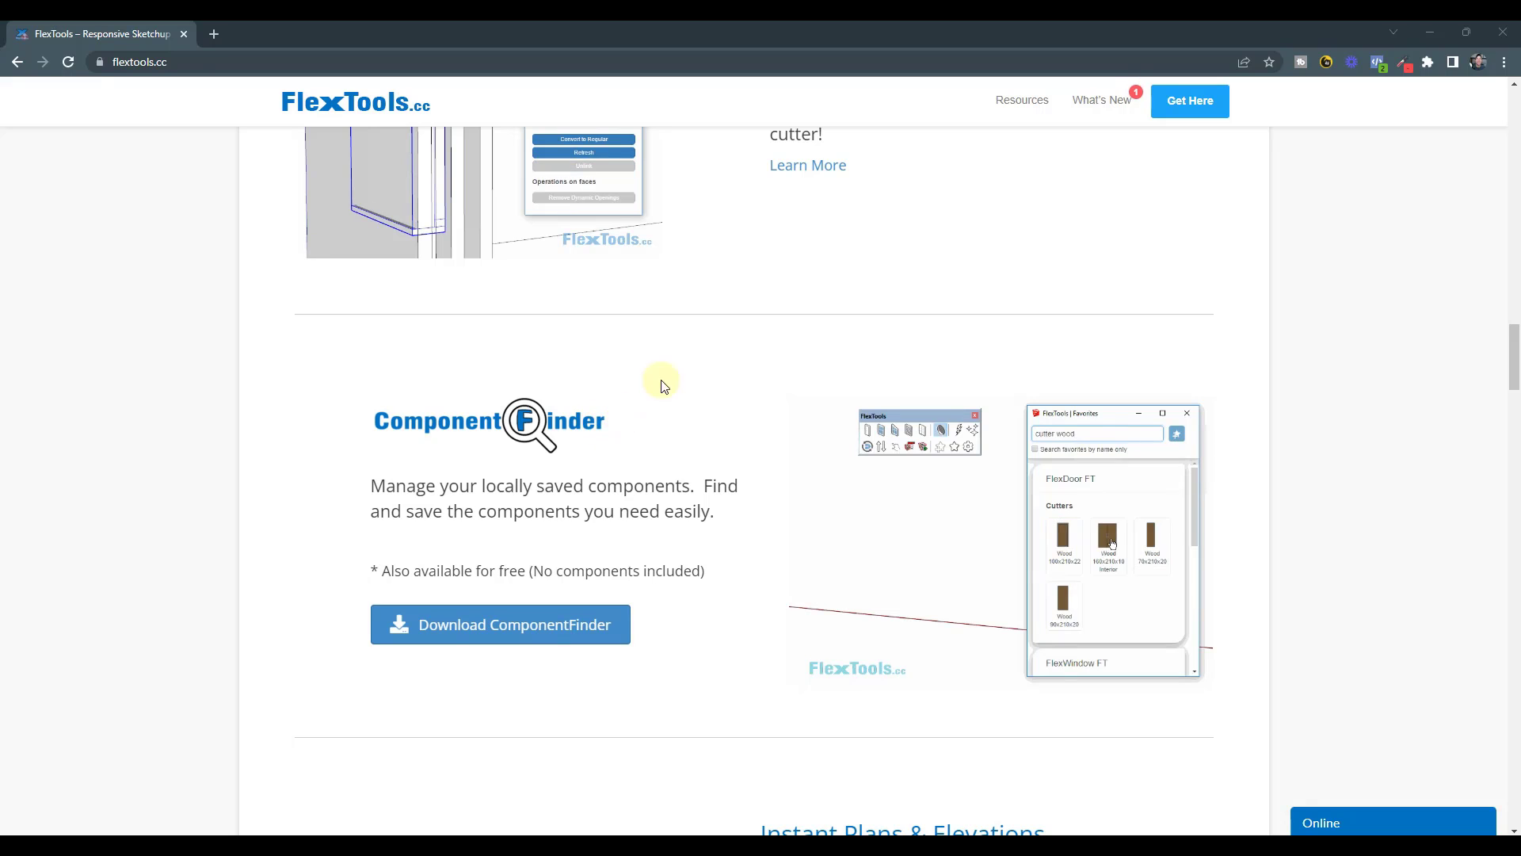
left_click(1429, 30)
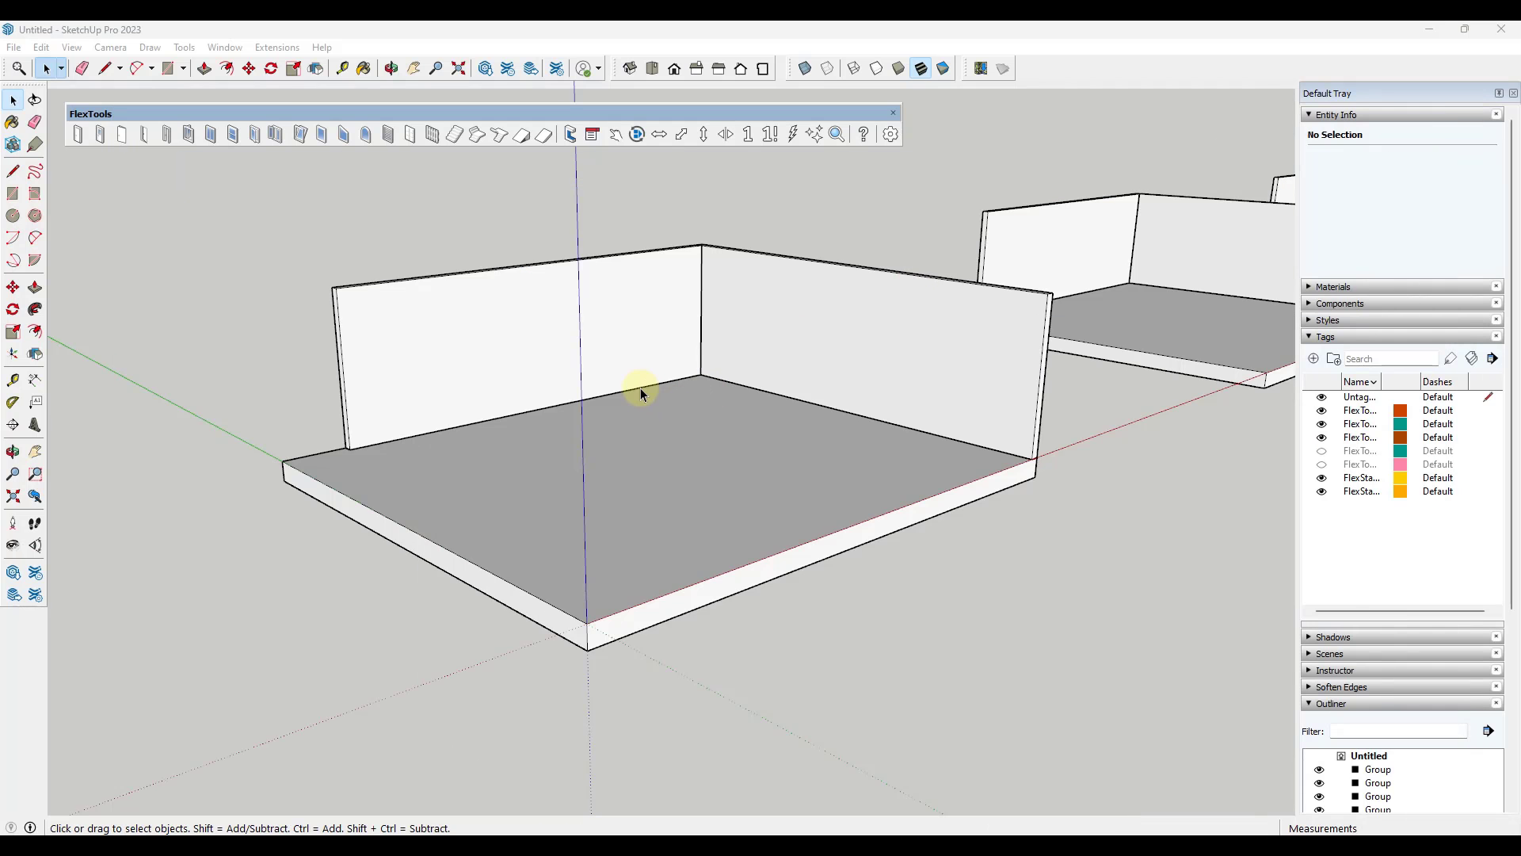
Step: Place a FlexTools stair component on the nearest floor slab and rotate it 180 degrees about its vertical axis
middle_click_drag(642, 394, 615, 377)
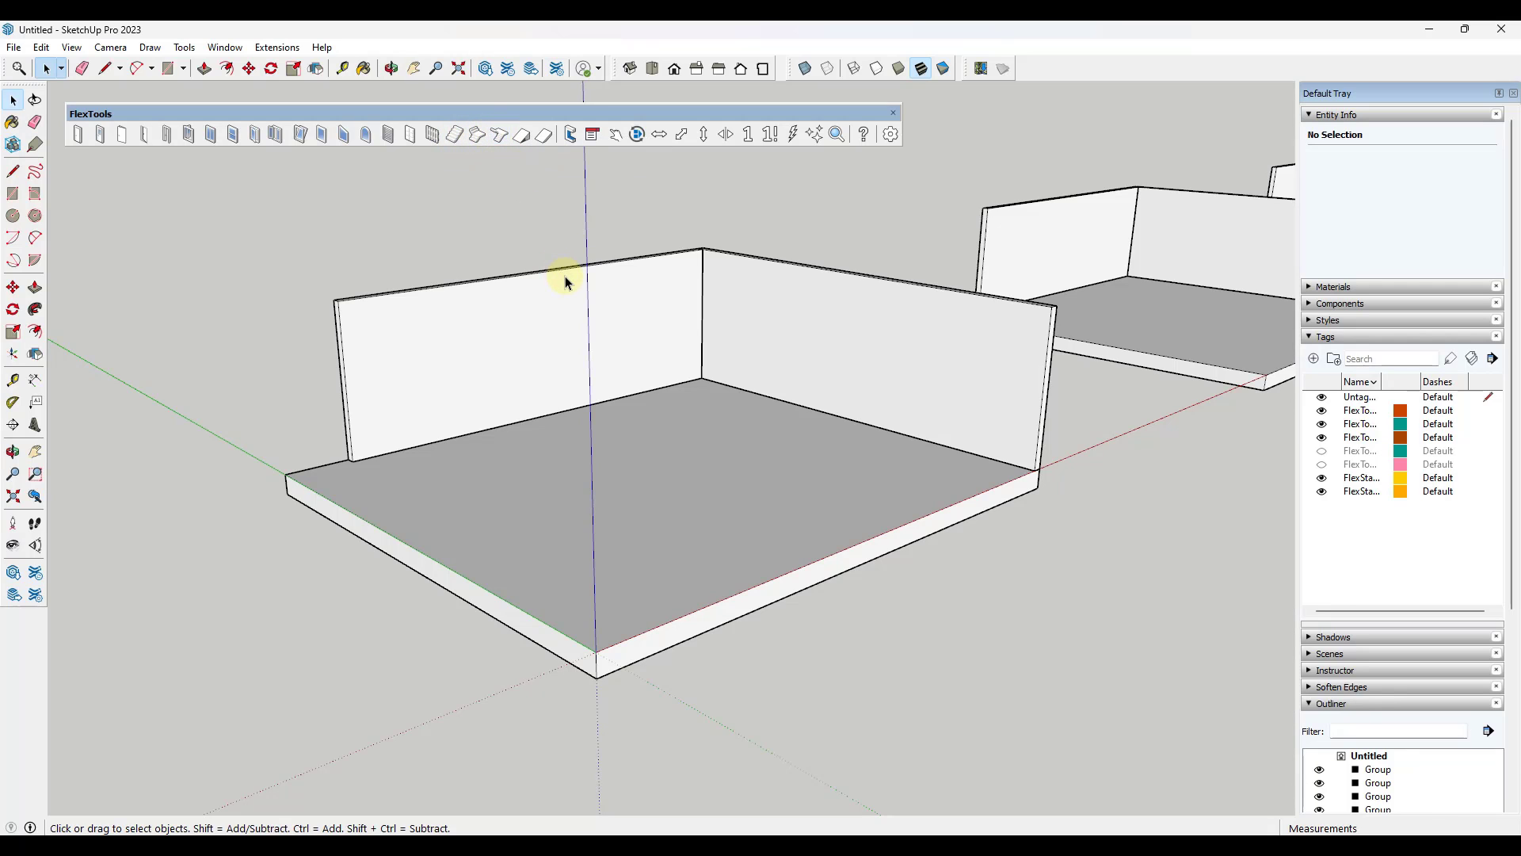
left_click(455, 135)
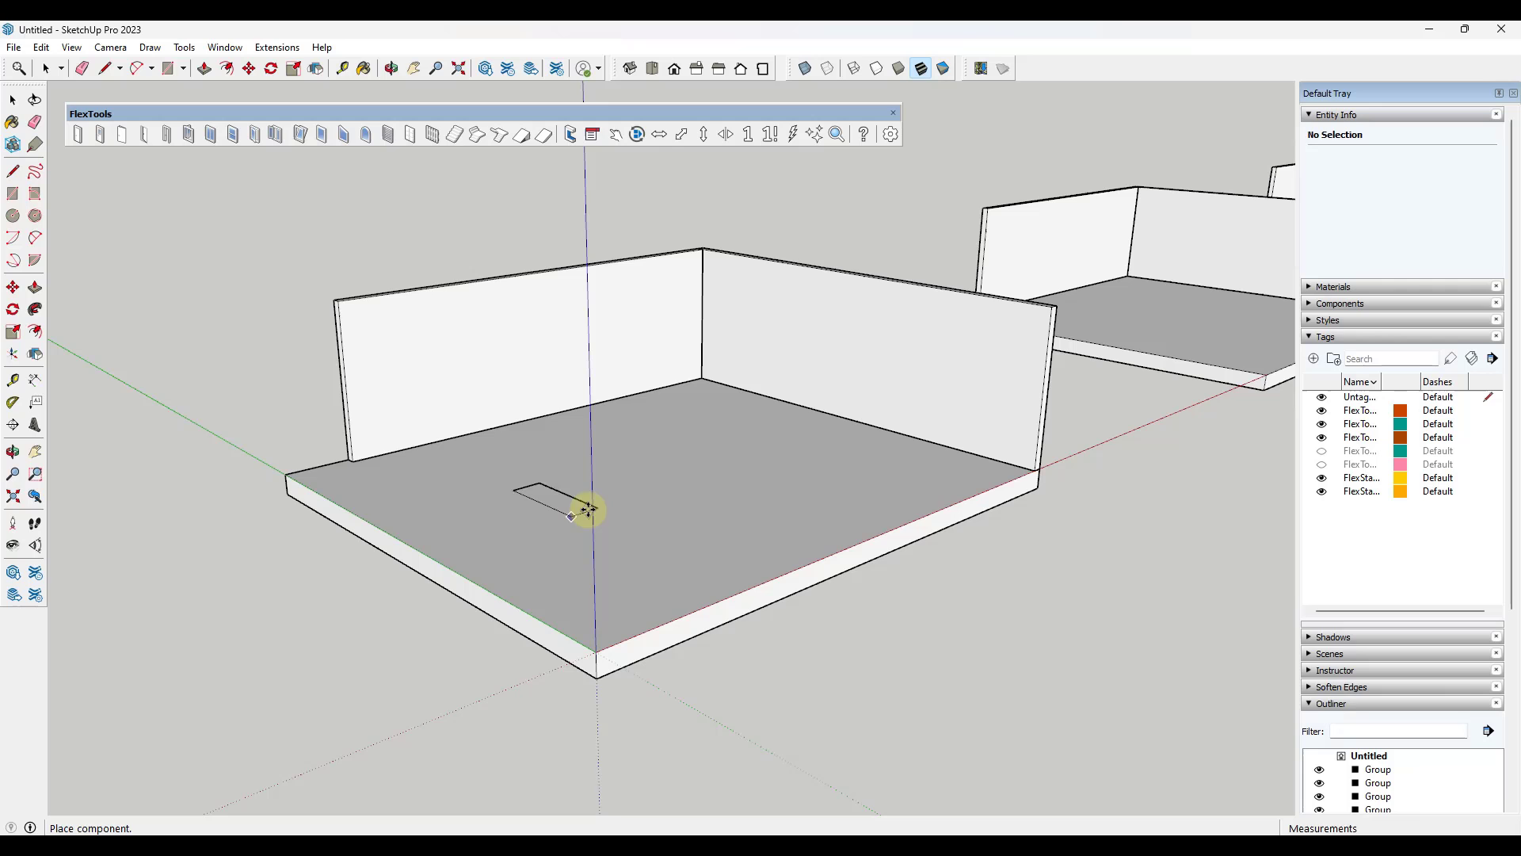
left_click(583, 480)
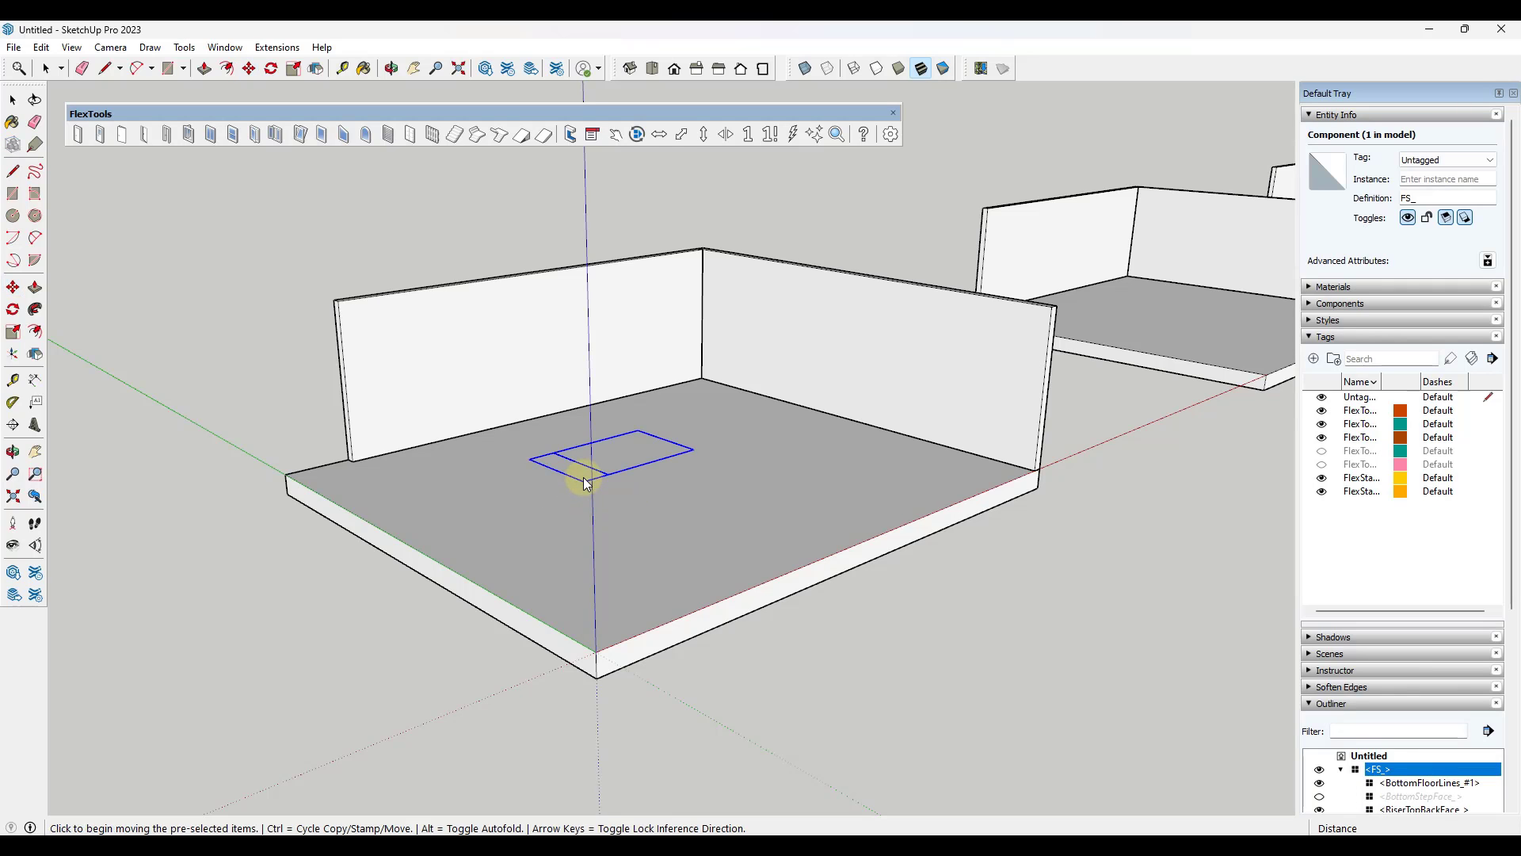
middle_click_drag(628, 357, 605, 450)
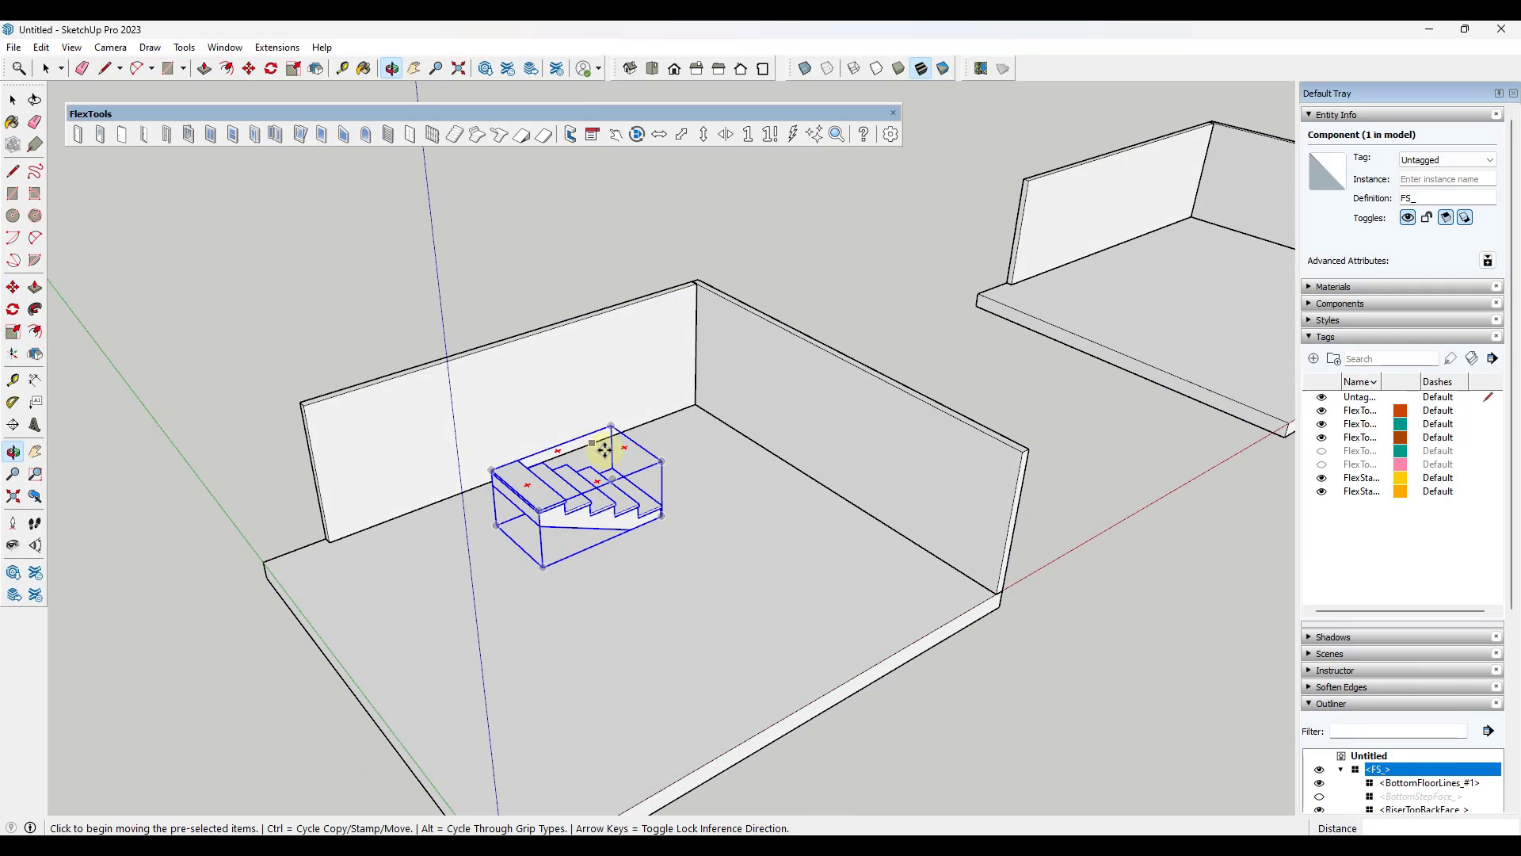
left_click(627, 438)
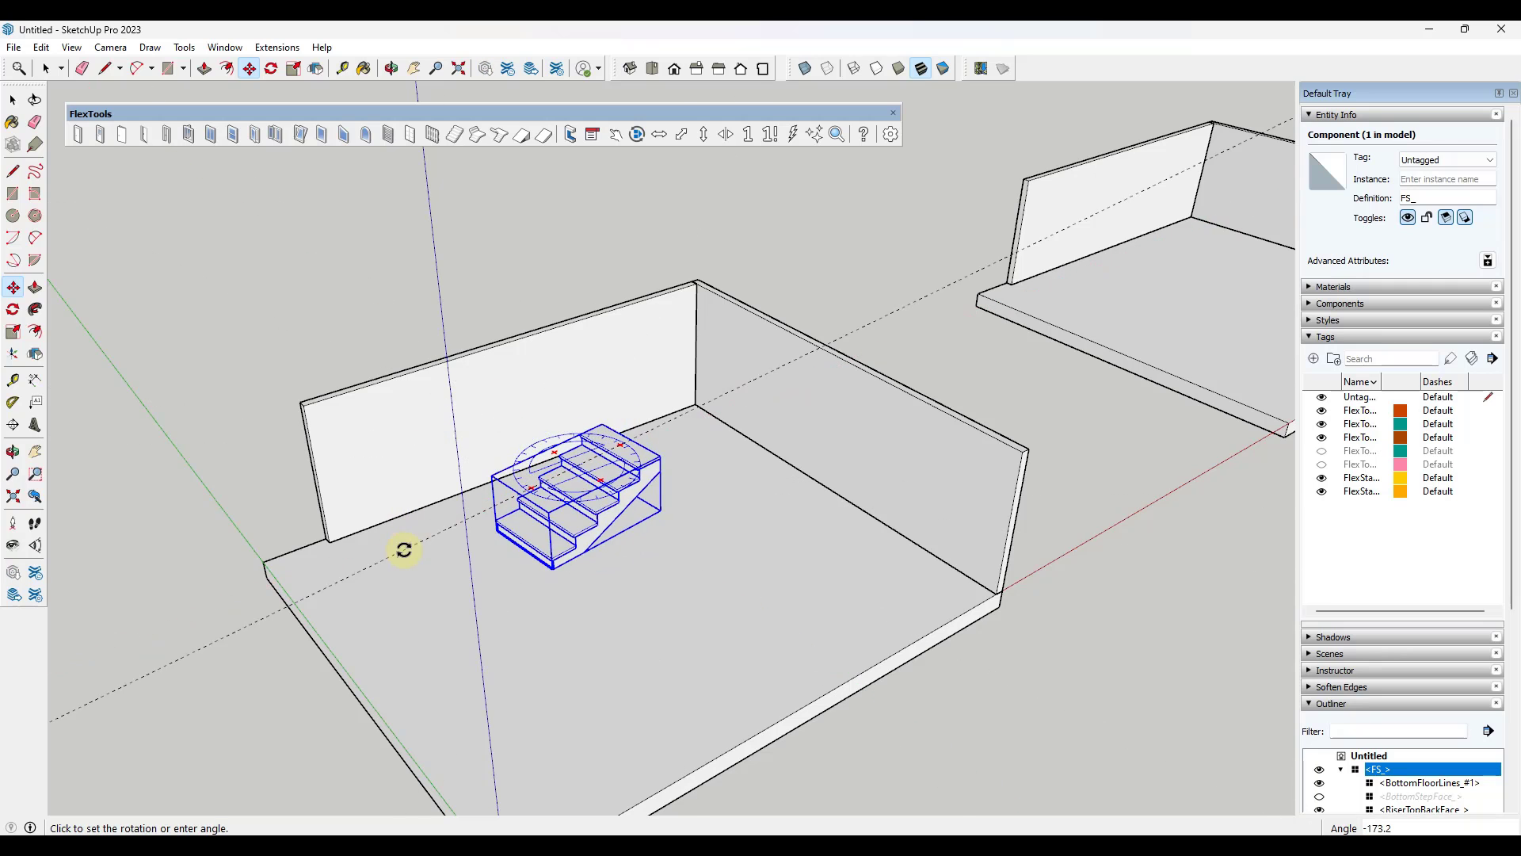
left_click(404, 533)
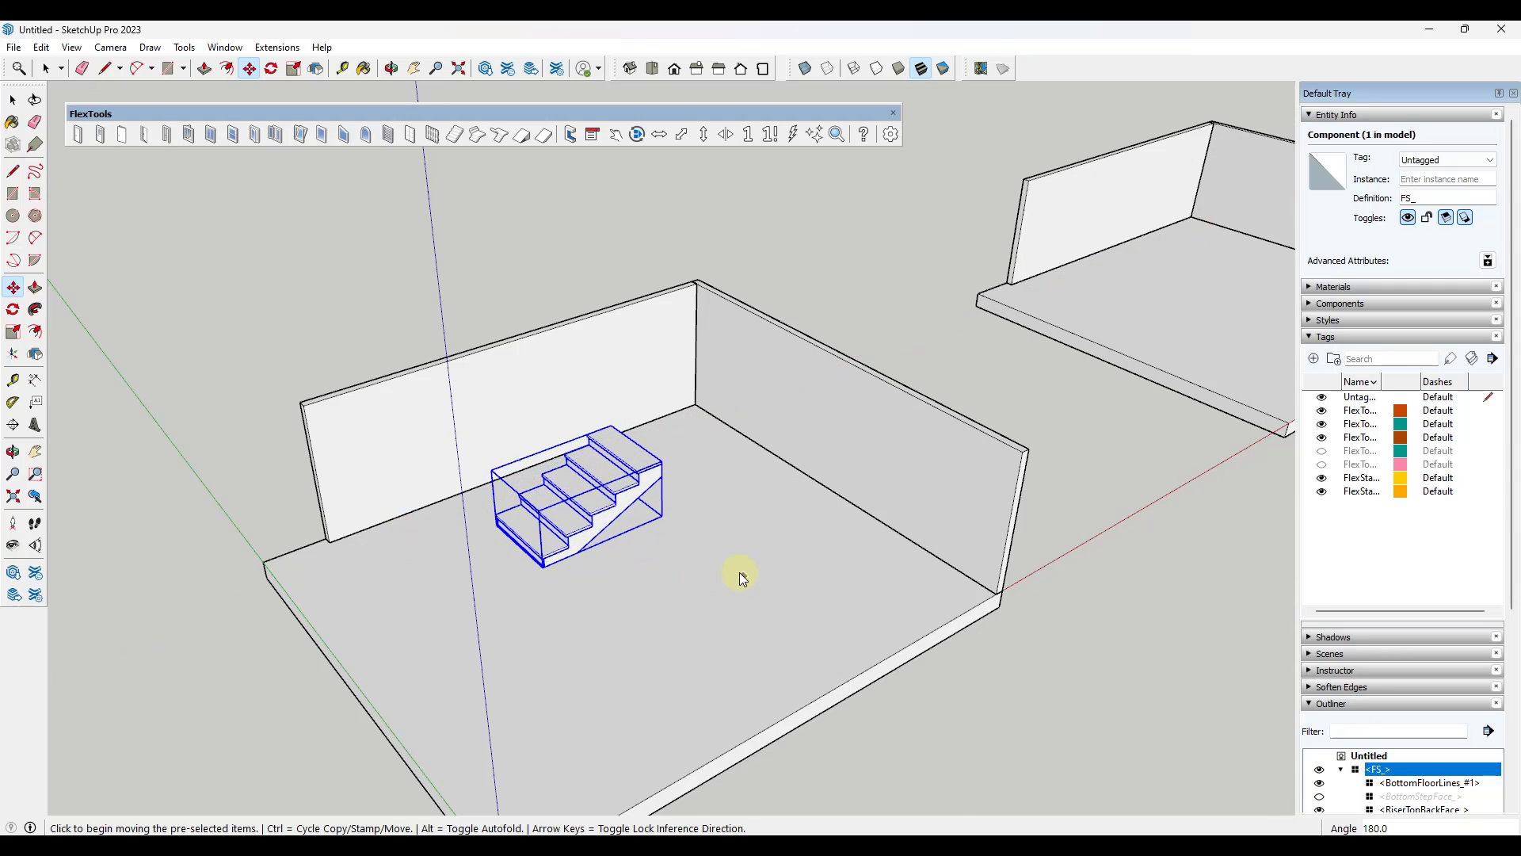
Step: Scale the staircase vertically to about 72 inches tall, close to the height of the surrounding walls
scroll(740, 576, "down", 5)
key("s")
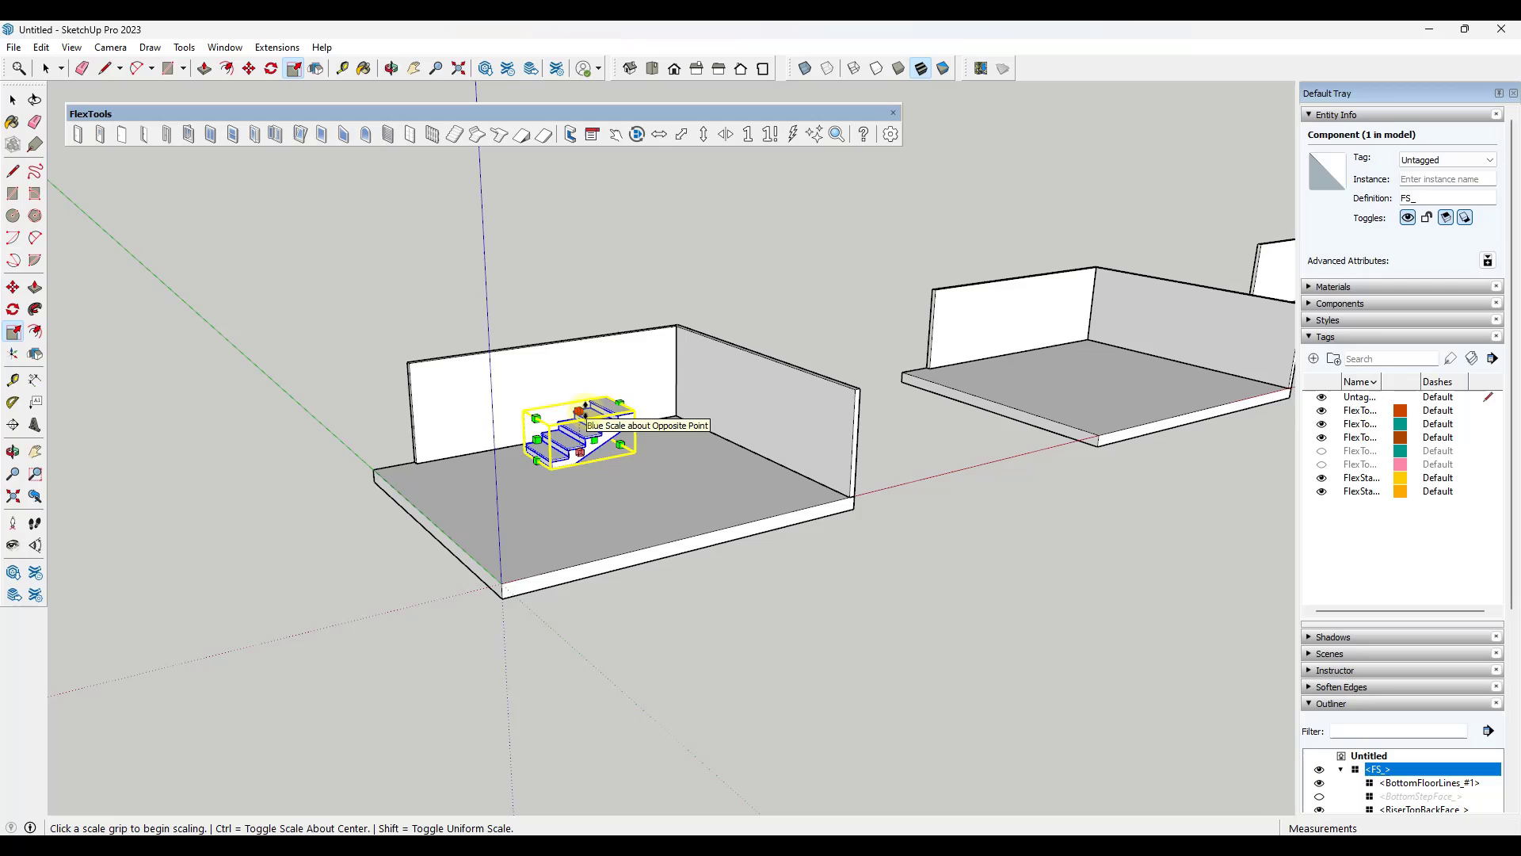
middle_click_drag(586, 412, 564, 422)
left_click(568, 422)
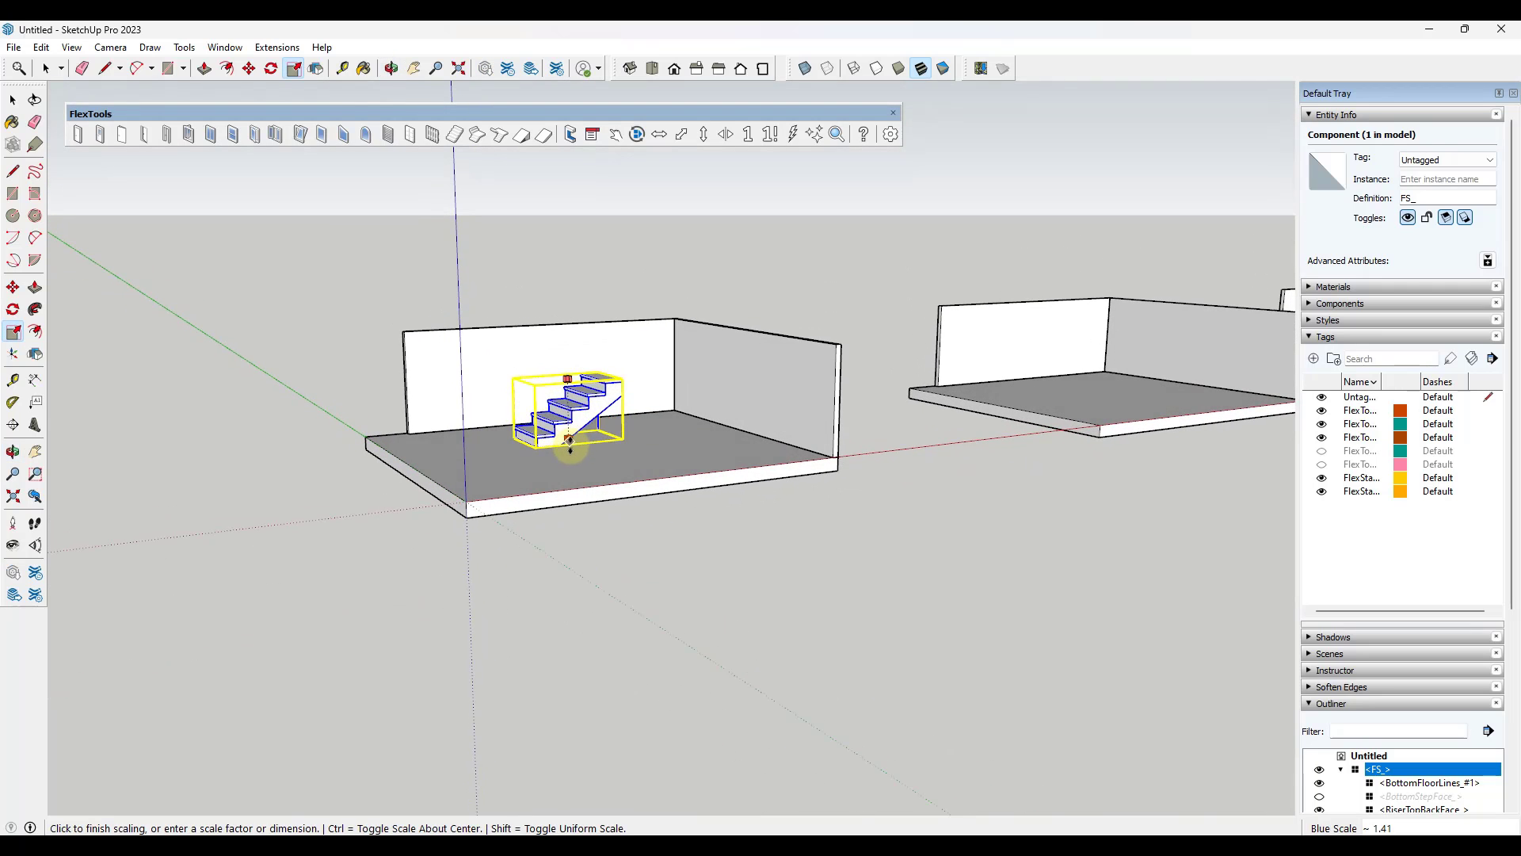
left_click(574, 404)
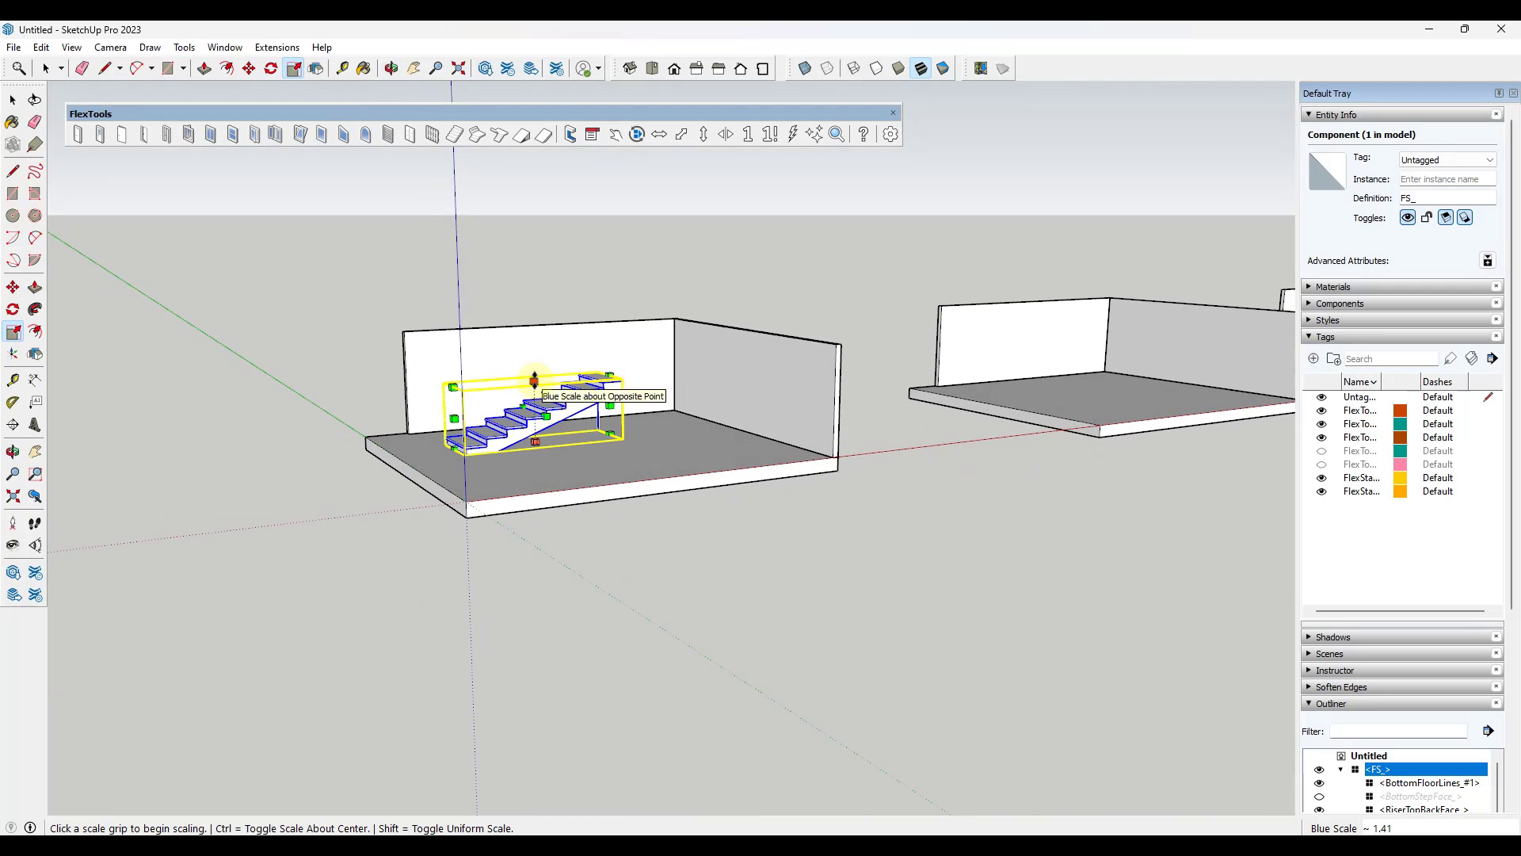
left_click(533, 379)
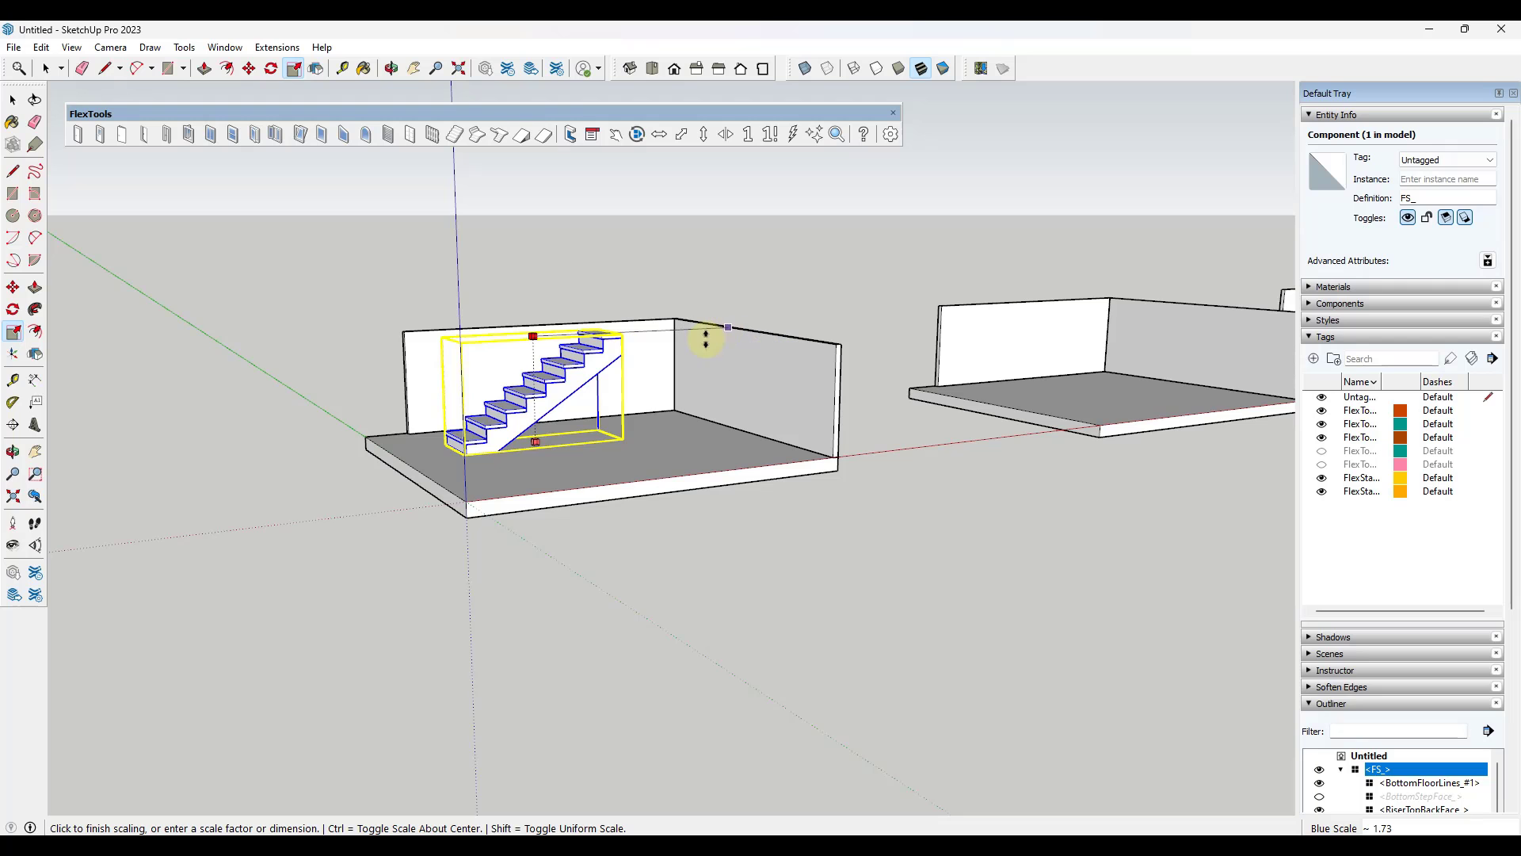
left_click(624, 343)
Step: Widen the staircase by scaling its open side outward along the green axis by a factor of 1.50
middle_click_drag(616, 355, 604, 465)
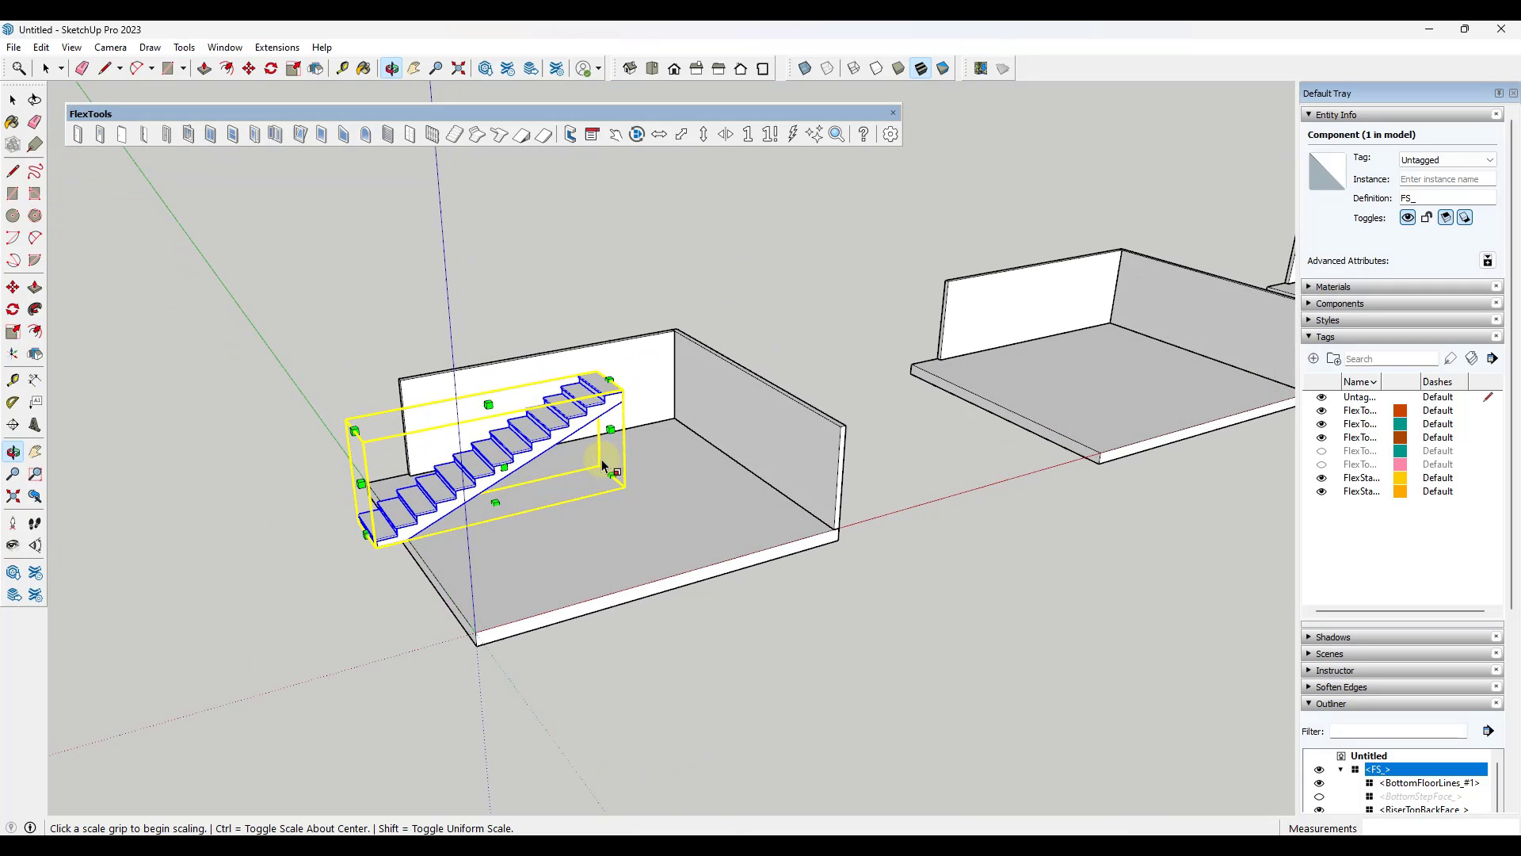
scroll(555, 442, "down", 2)
scroll(537, 442, "up", 4)
scroll(536, 441, "up", 1)
middle_click_drag(542, 426, 863, 336)
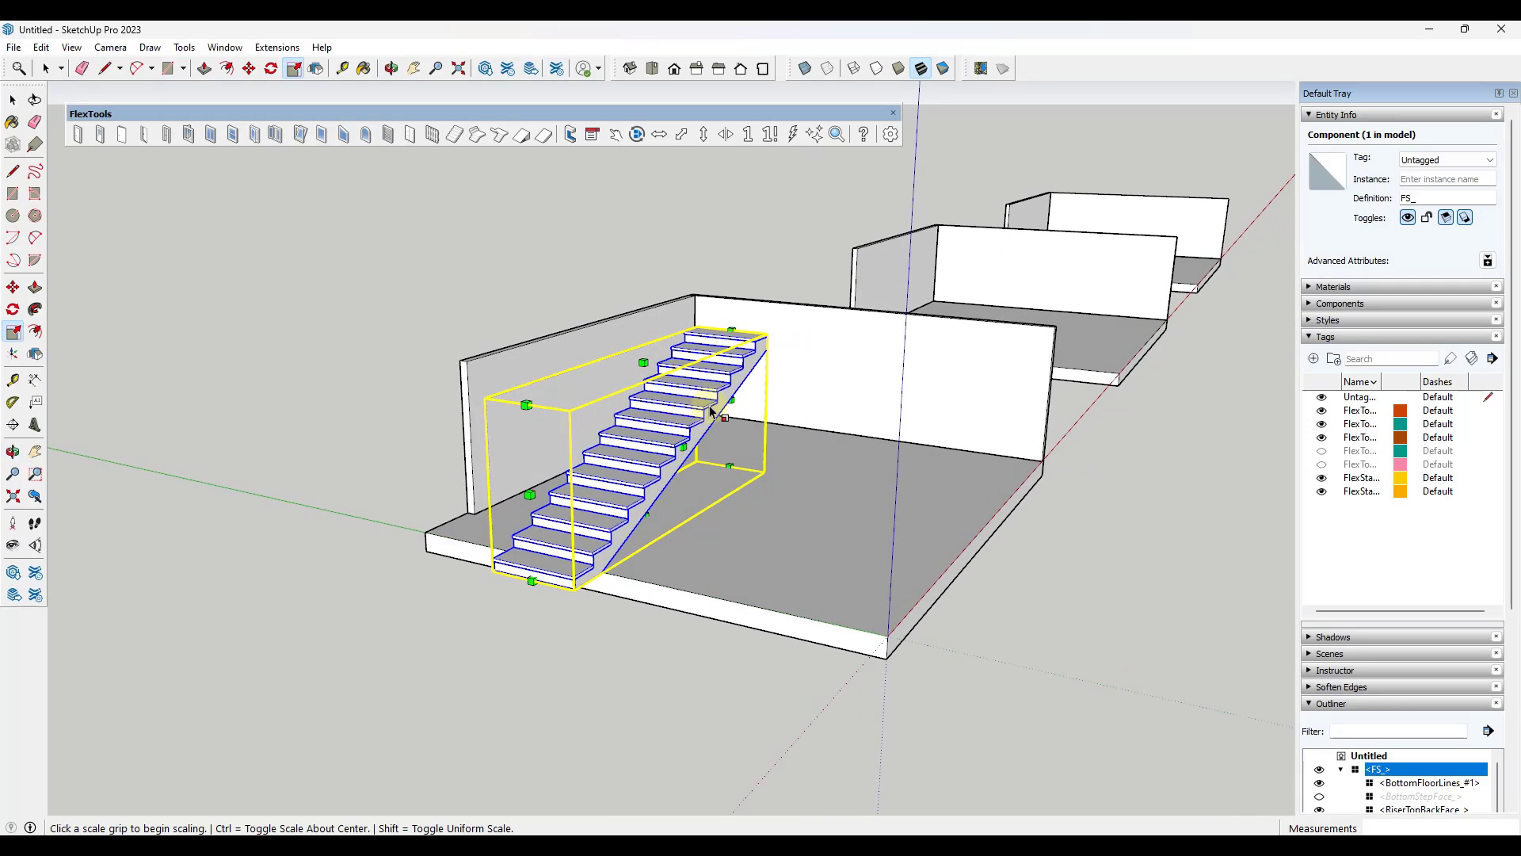
middle_click_drag(711, 411, 774, 476)
left_click(772, 475)
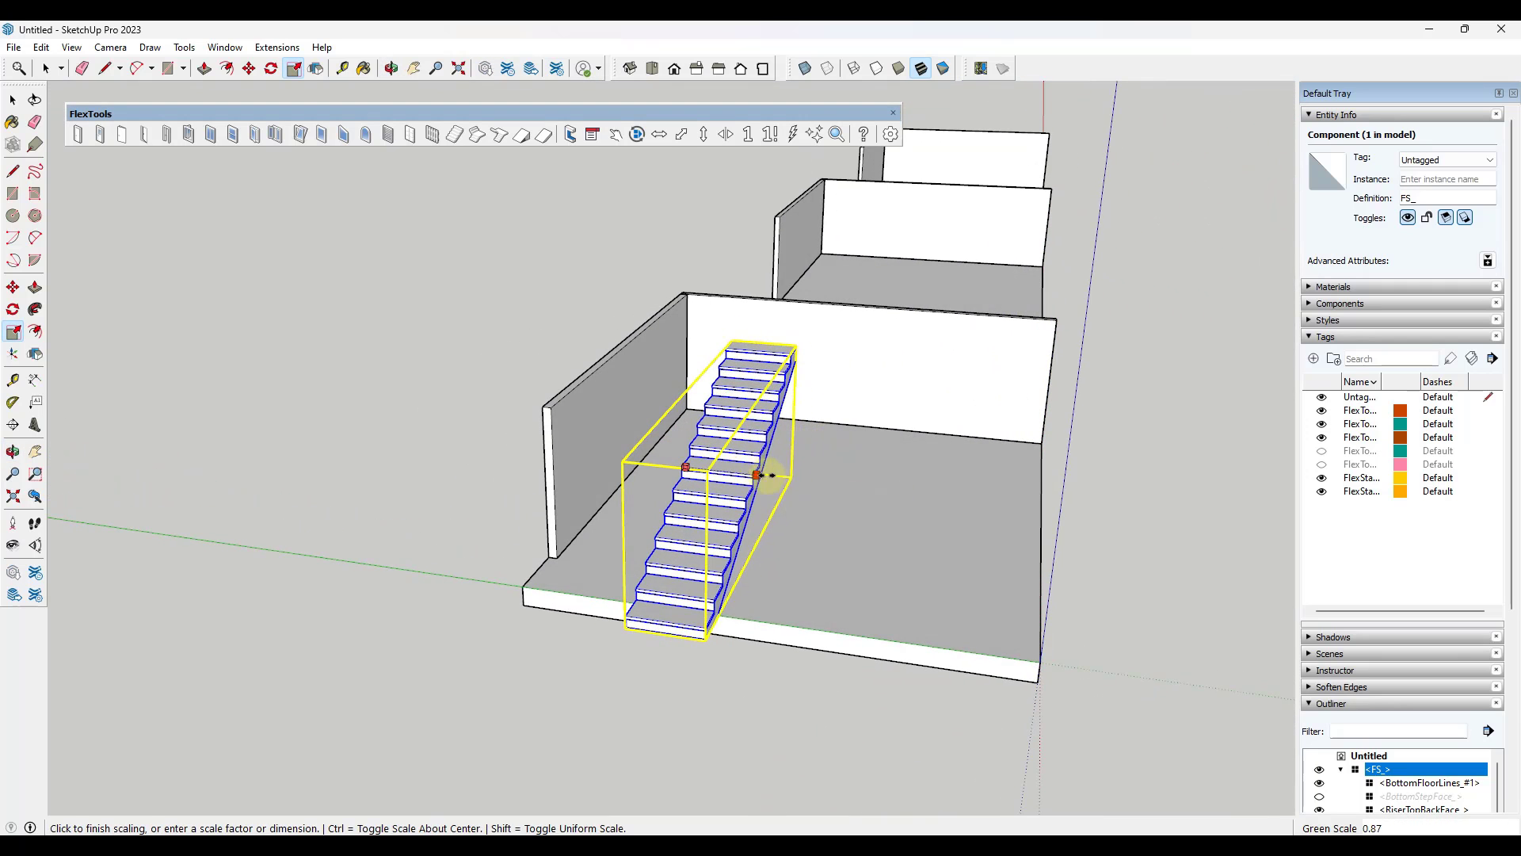
left_click(824, 484)
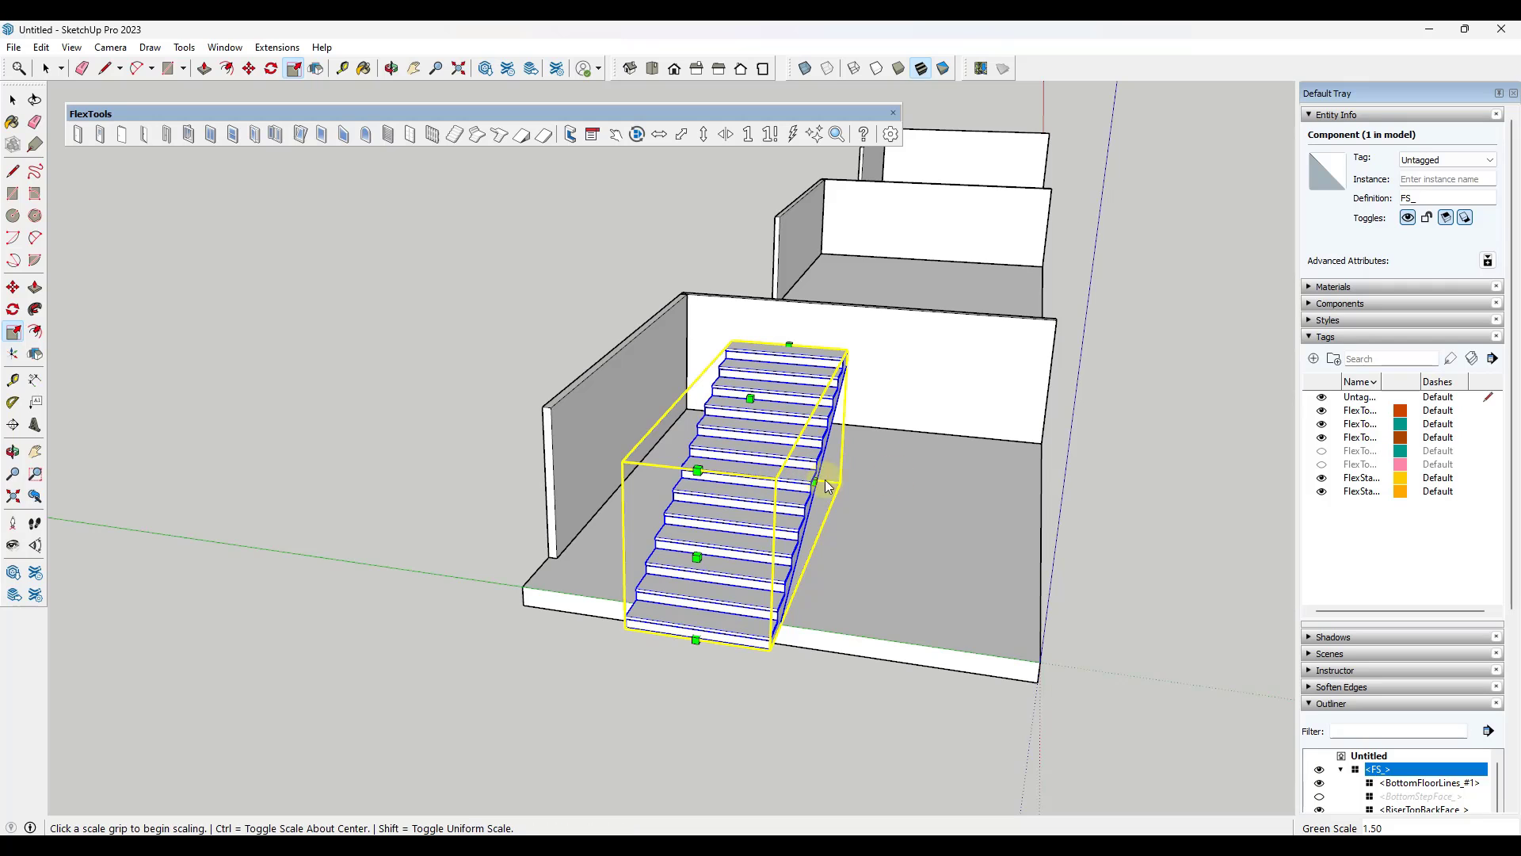
Step: Narrow the staircase by scaling its open side along the green axis by a factor of 0.74
middle_click_drag(808, 464, 618, 380)
scroll(597, 397, "up", 3)
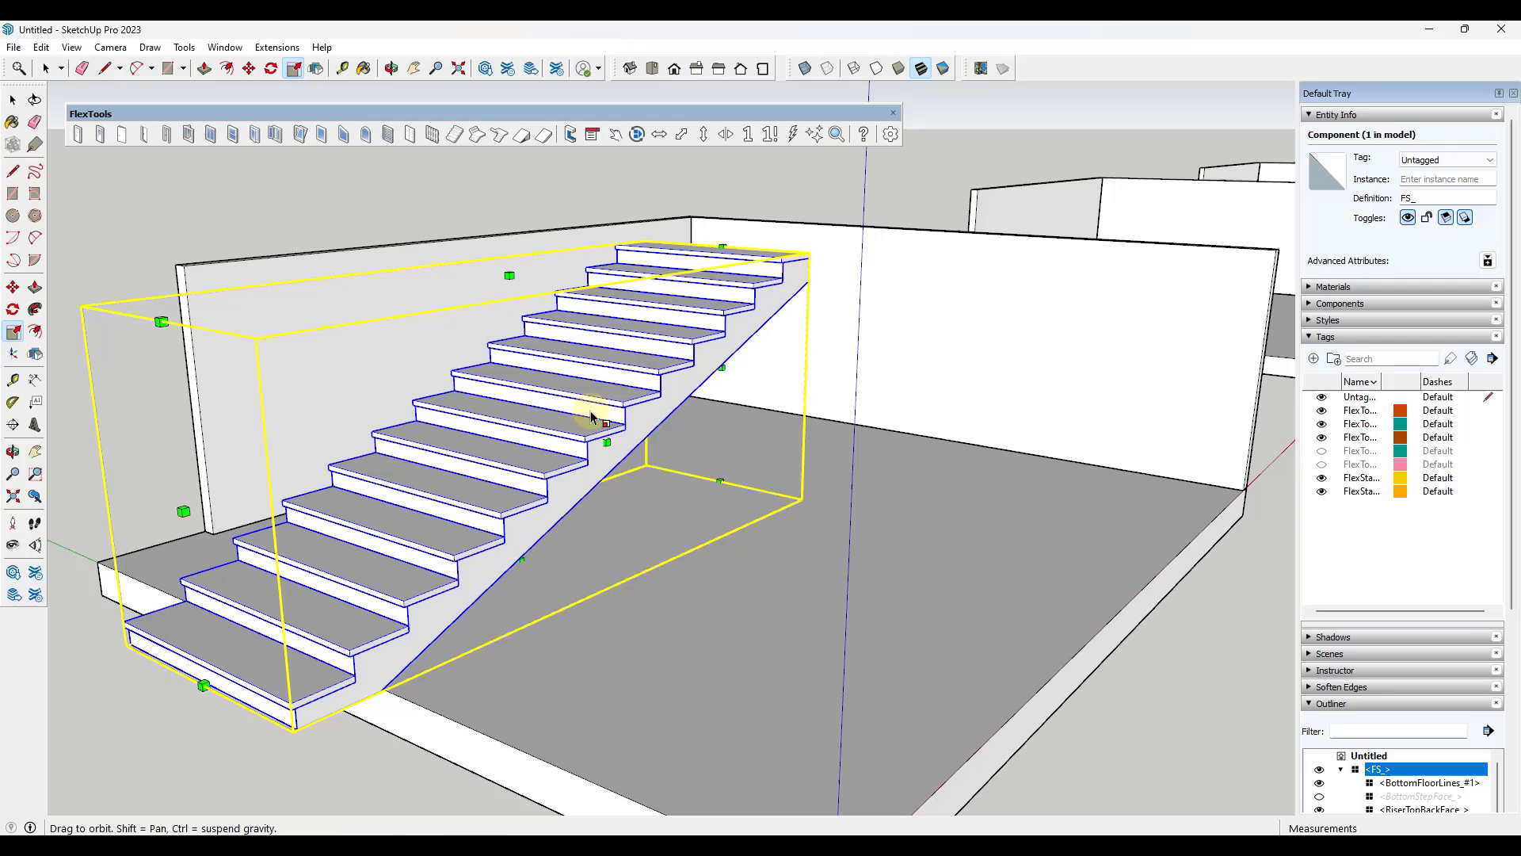
left_click(606, 425)
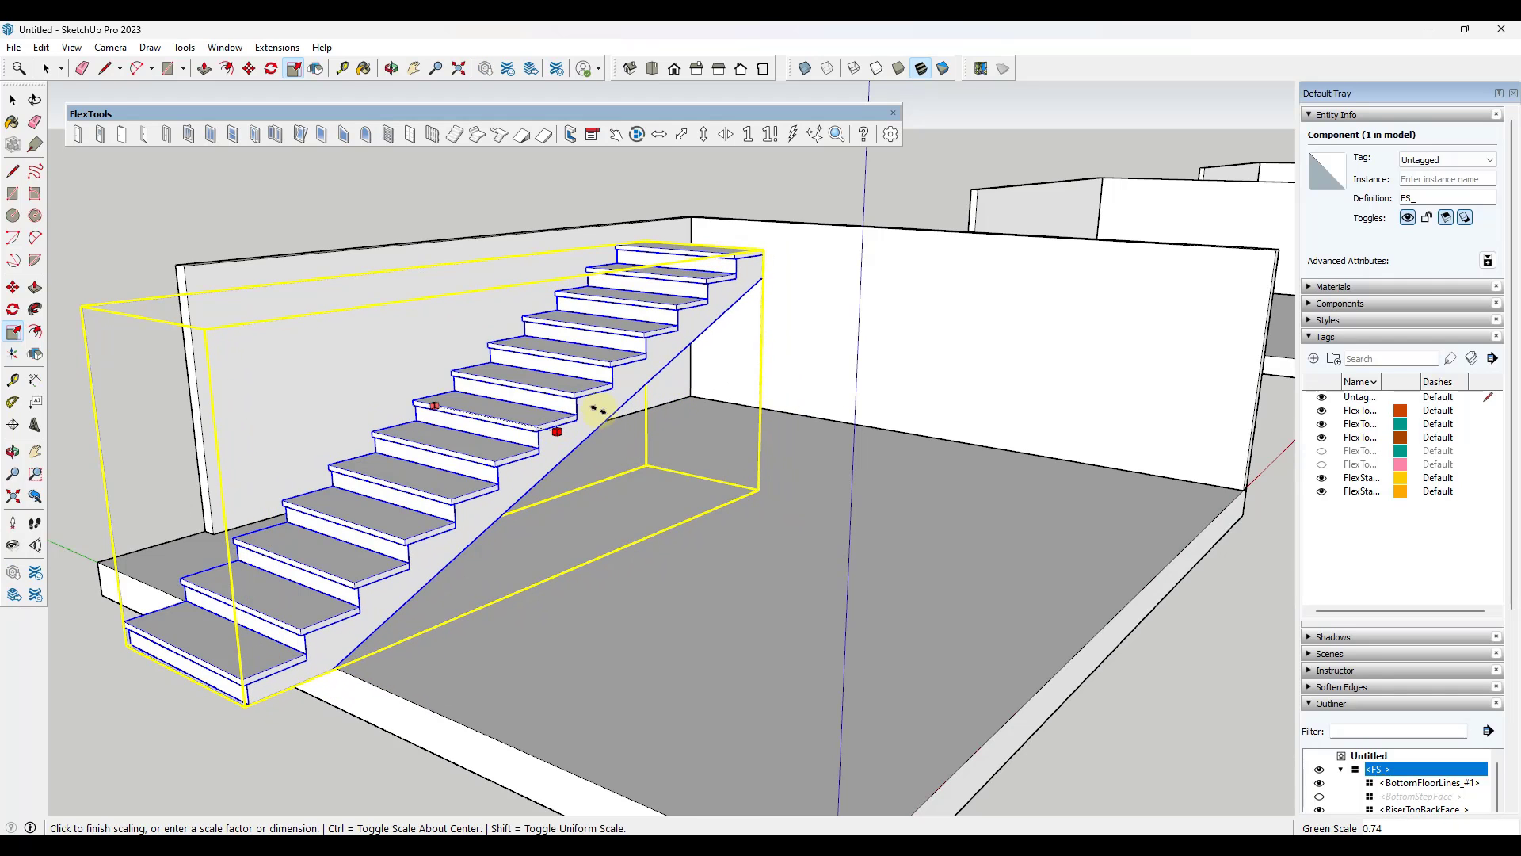
left_click(598, 410)
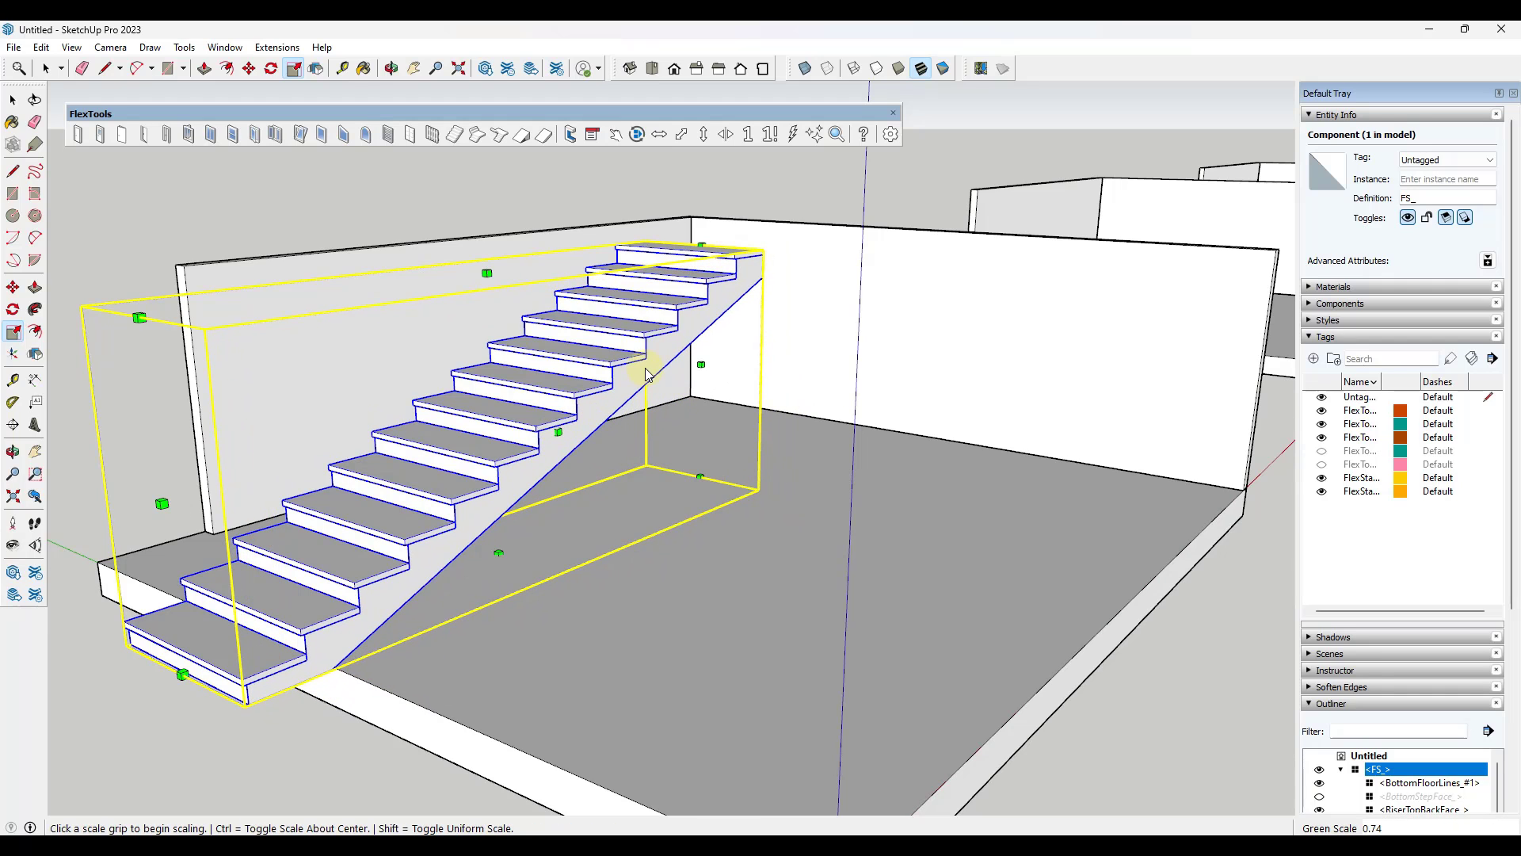
Step: Open the staircase's dynamic component options and apply a Max Riser Height of 6.5 inches
right_click(580, 373)
mouse_move(669, 786)
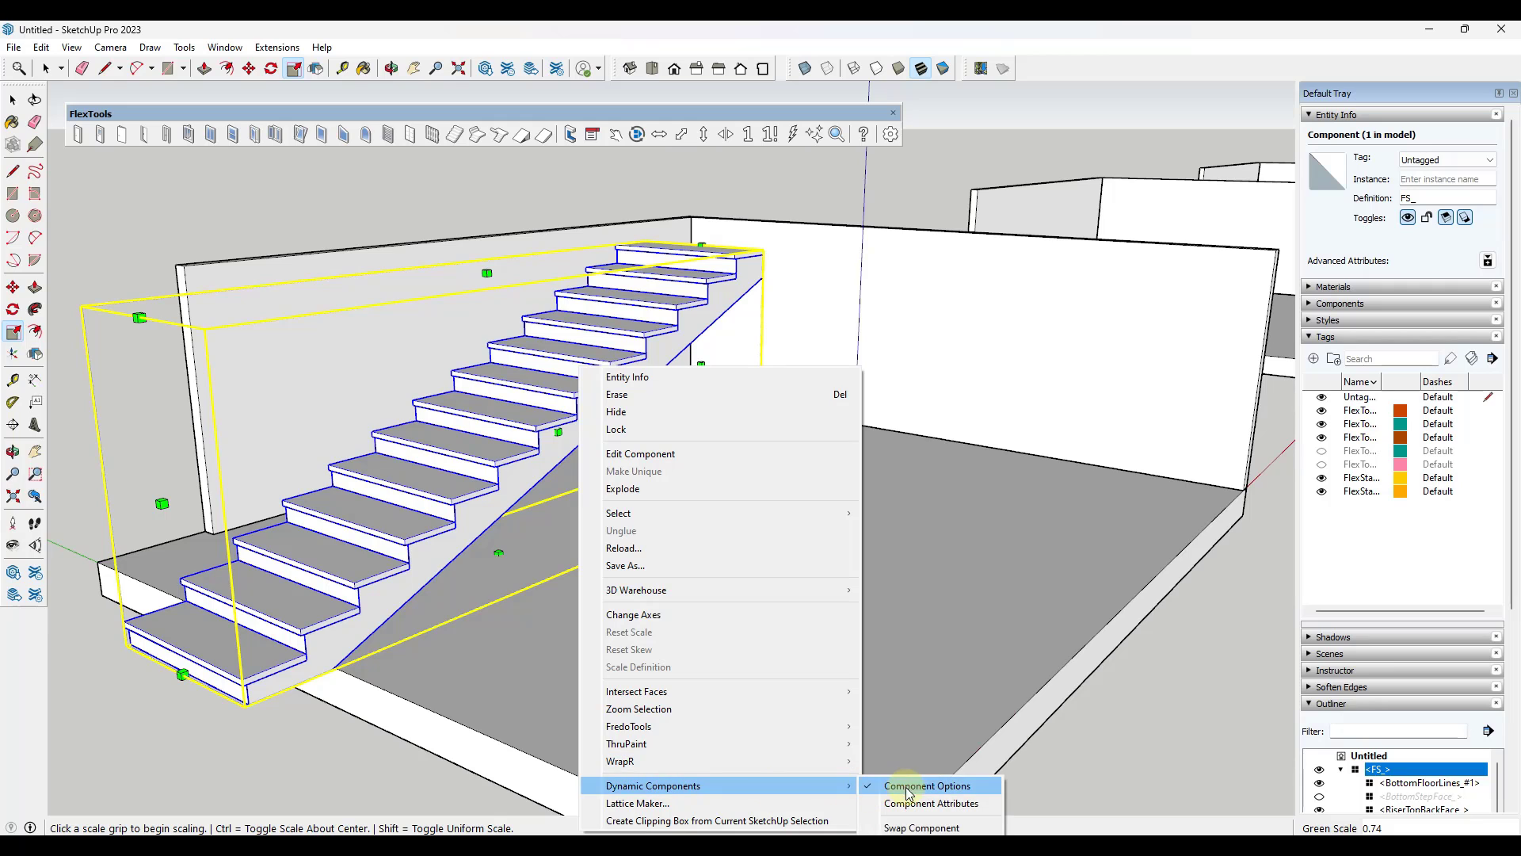
left_click(925, 786)
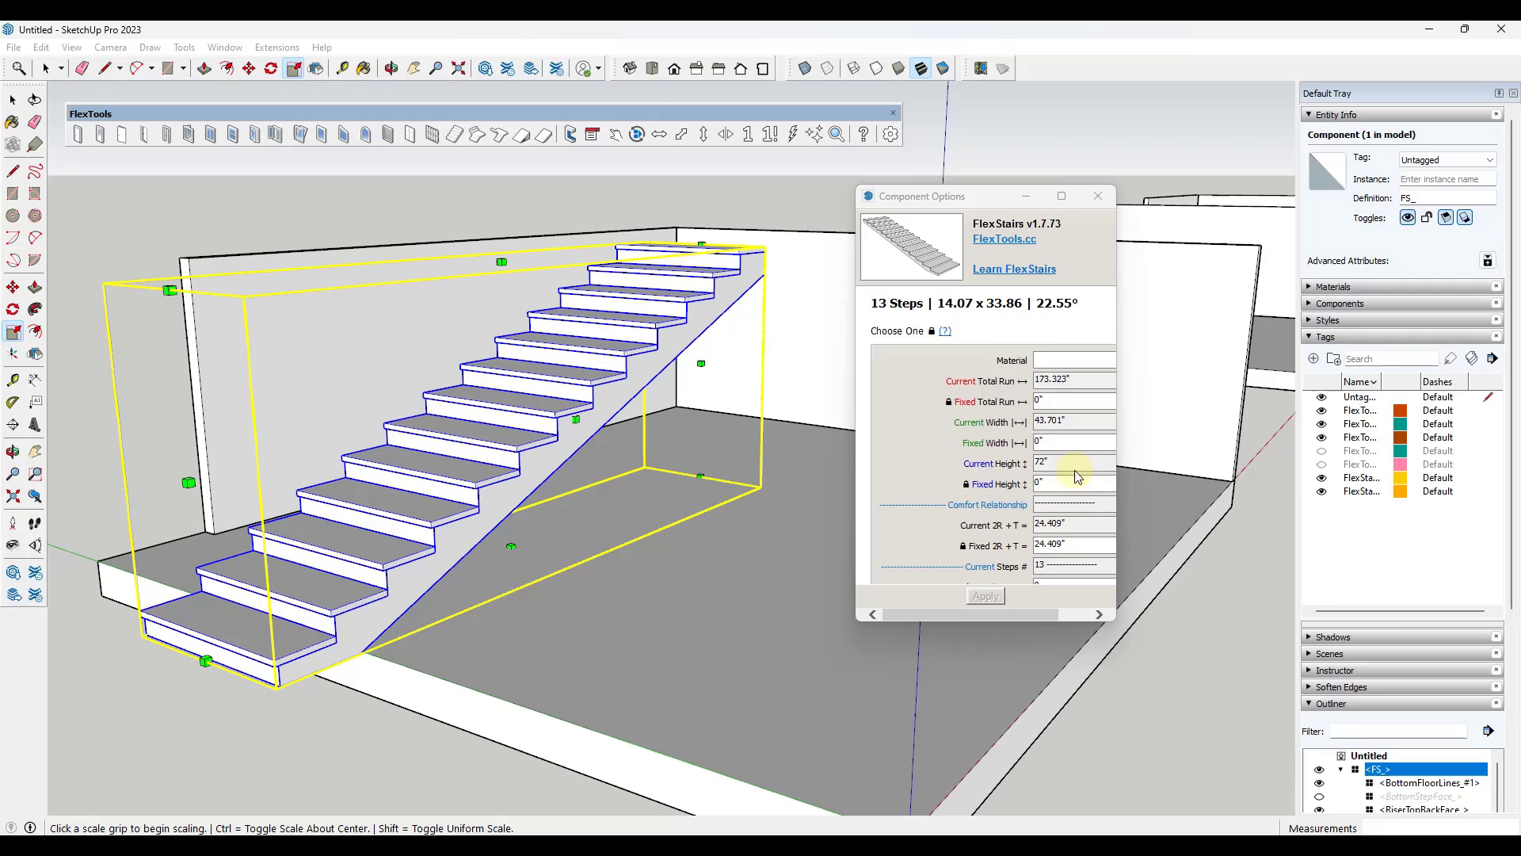
scroll(1074, 460, "down", 1)
scroll(1058, 418, "down", 2)
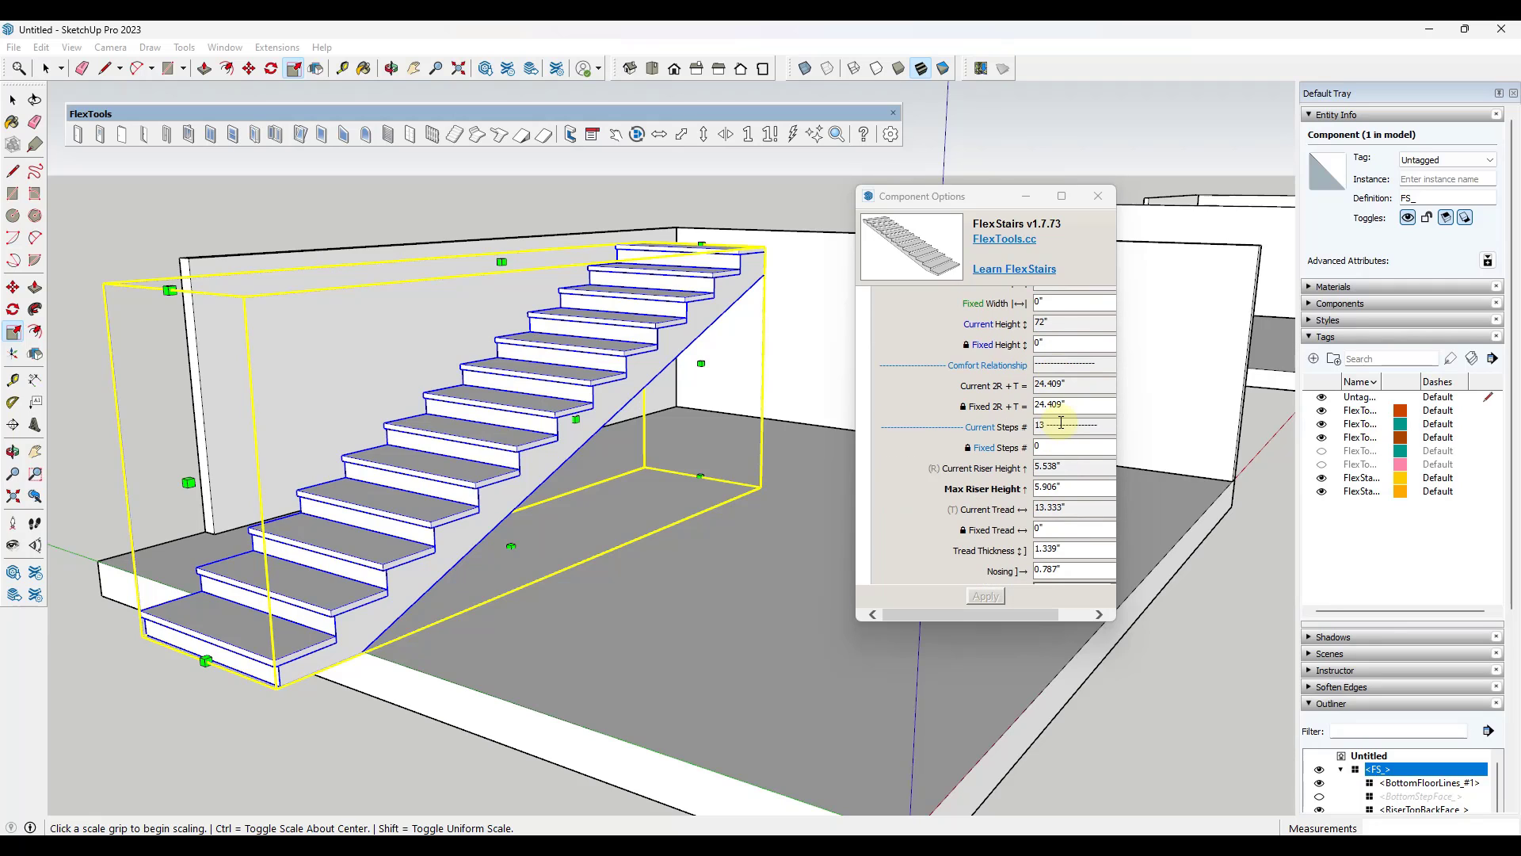
scroll(1056, 431, "down", 2)
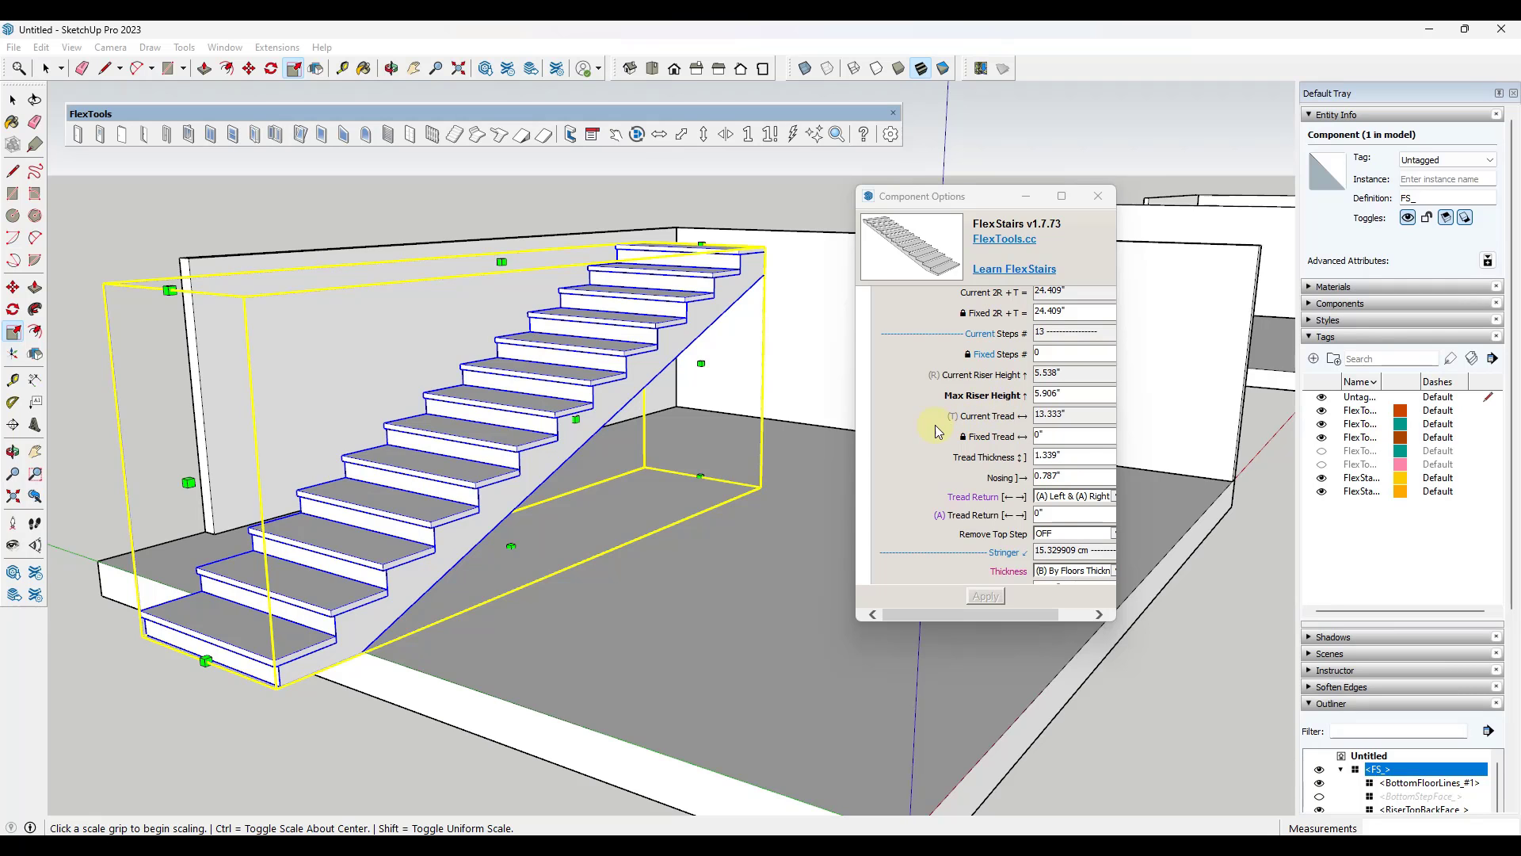
middle_click_drag(621, 357, 782, 309)
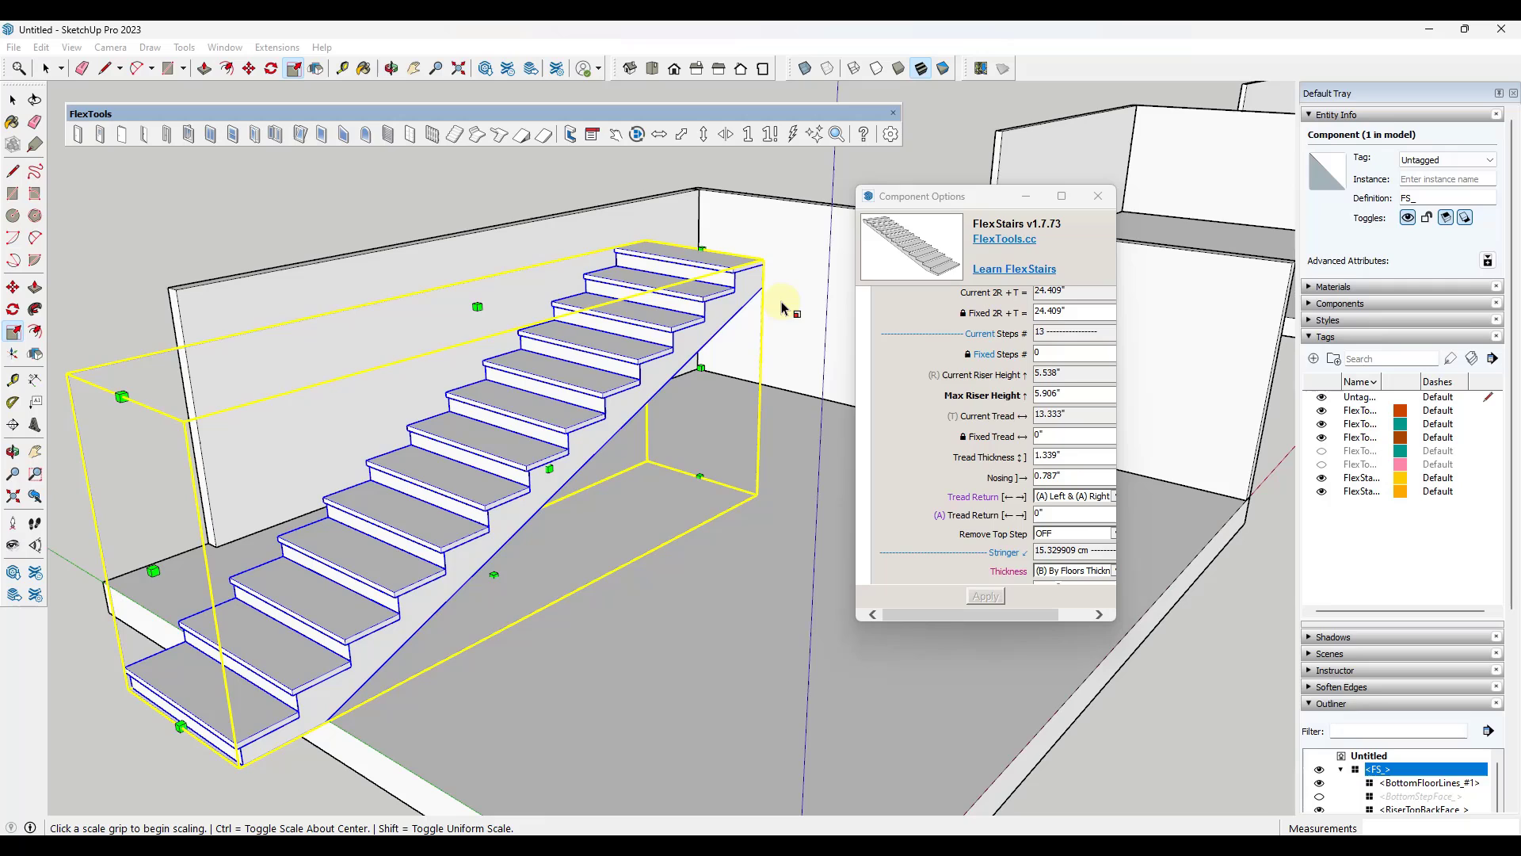
left_click(1089, 393)
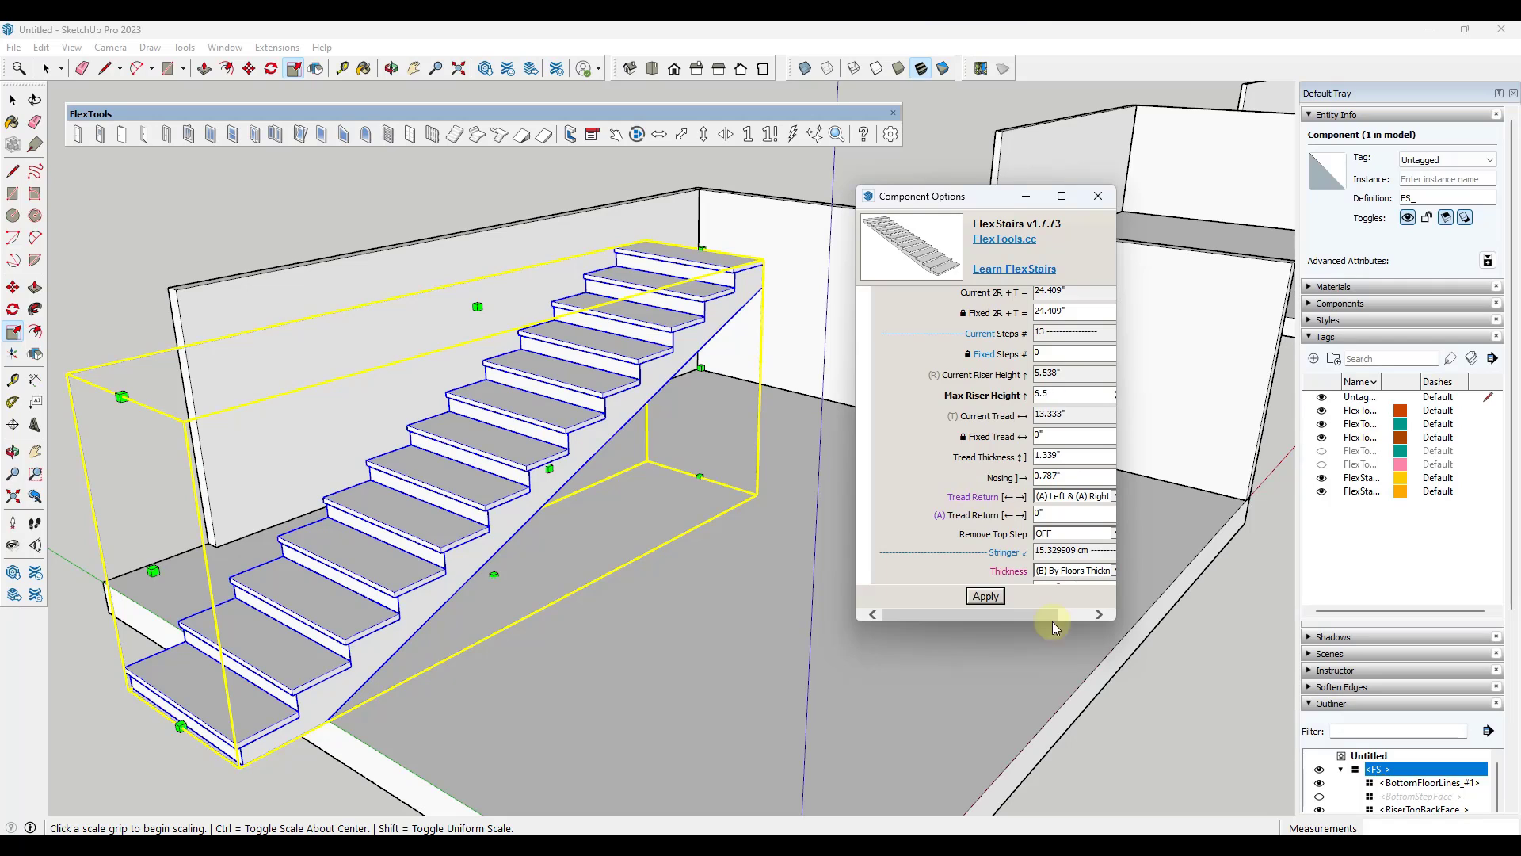
left_click(995, 601)
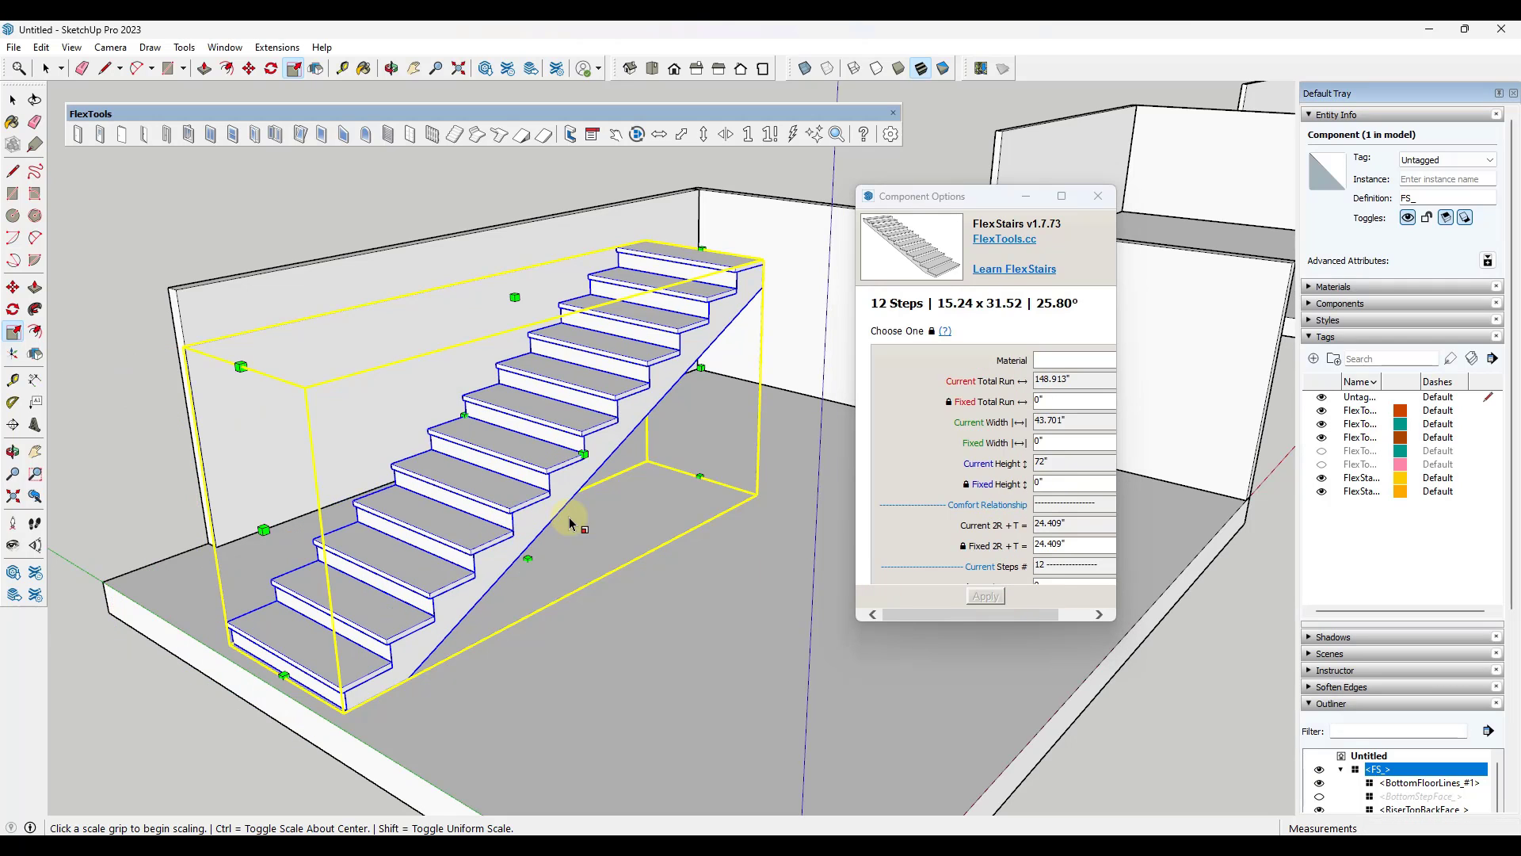
middle_click_drag(618, 547, 200, 537)
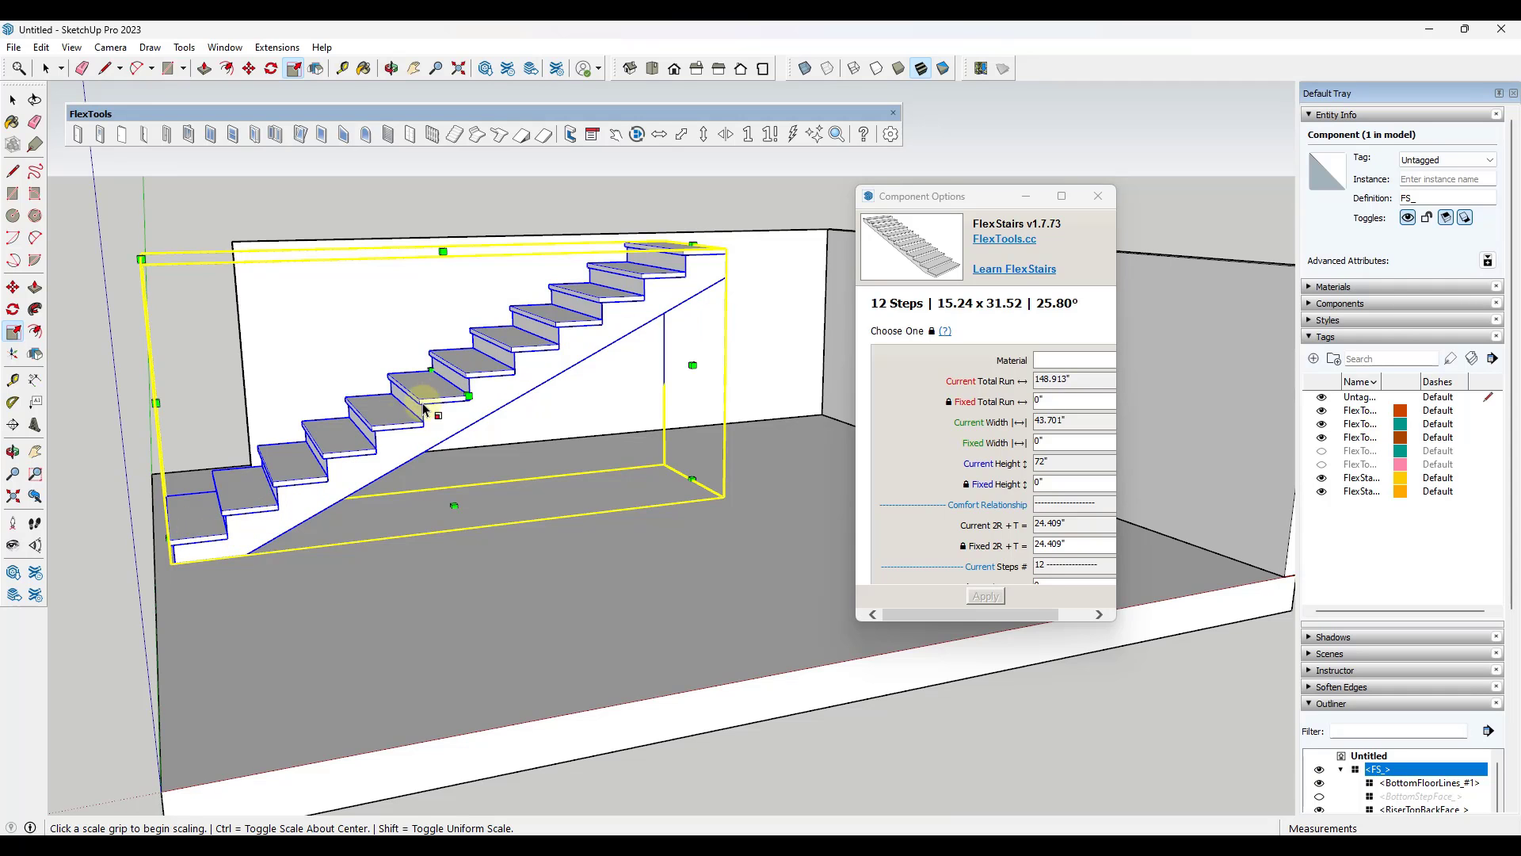
Step: Move the staircase so its top back corner snaps to the top corner where the two walls meet
scroll(424, 409, "down", 2)
middle_click_drag(647, 482, 480, 531)
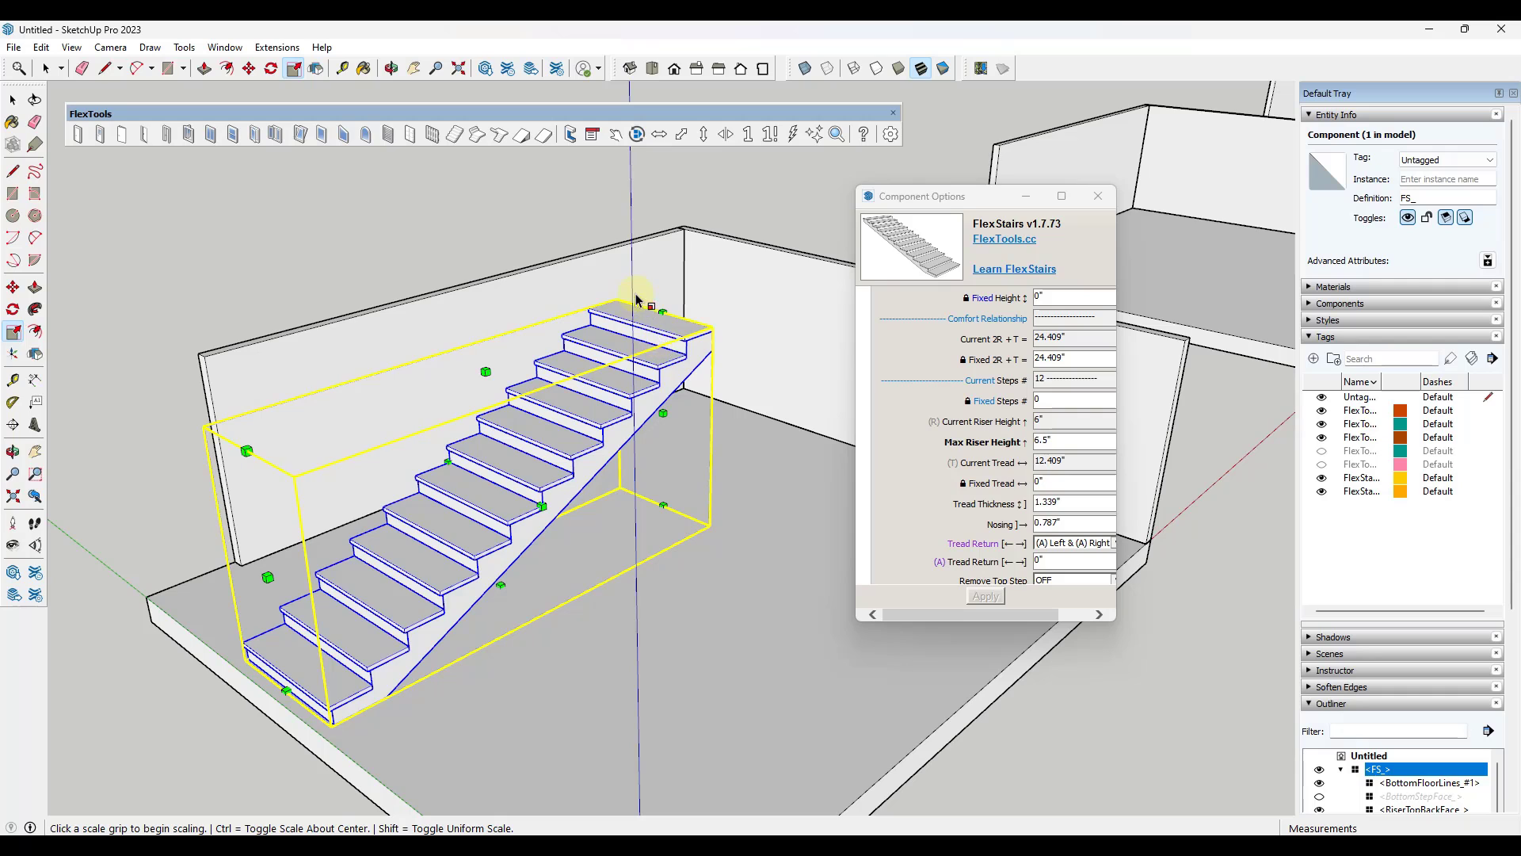
middle_click_drag(636, 299, 560, 435)
key("m")
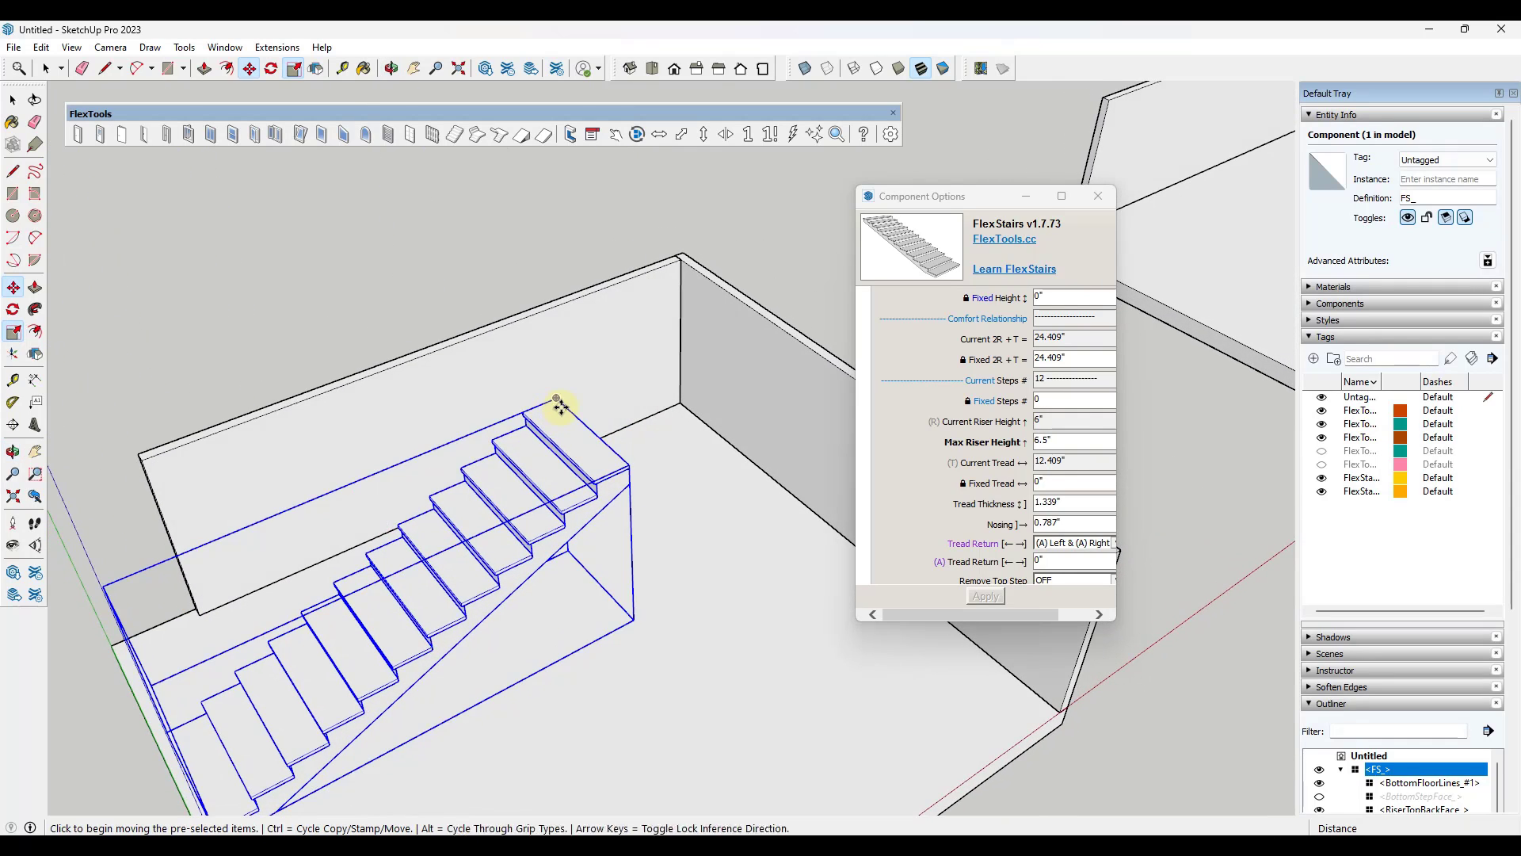
left_click(555, 402)
left_click(682, 259)
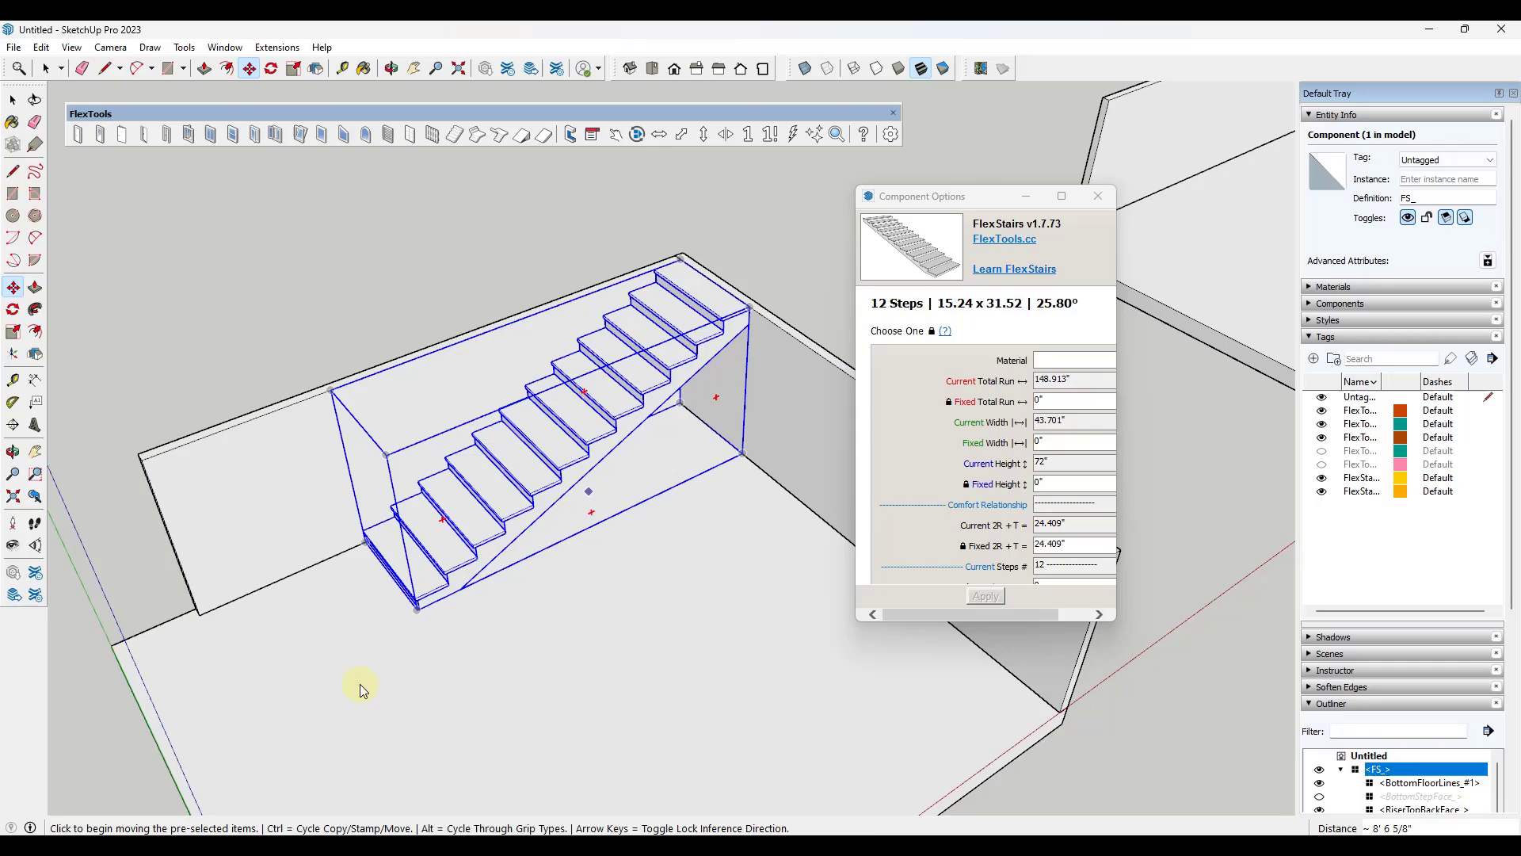
Step: Set the staircase's Max Riser Height to 4 inches and apply it
middle_click_drag(361, 689, 775, 331)
scroll(1041, 502, "down", 1)
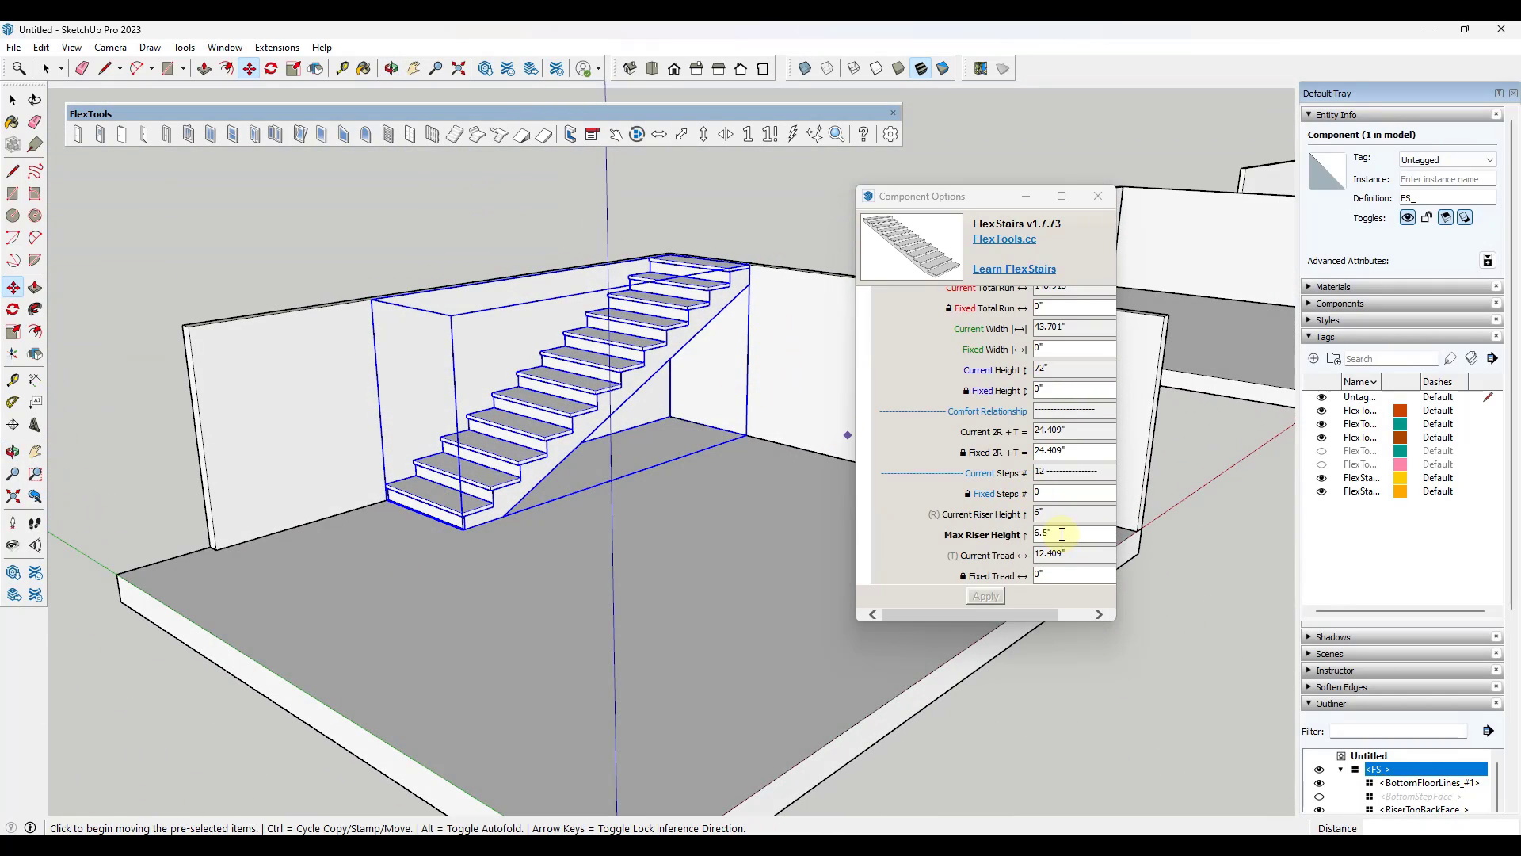
triple_click(1061, 534)
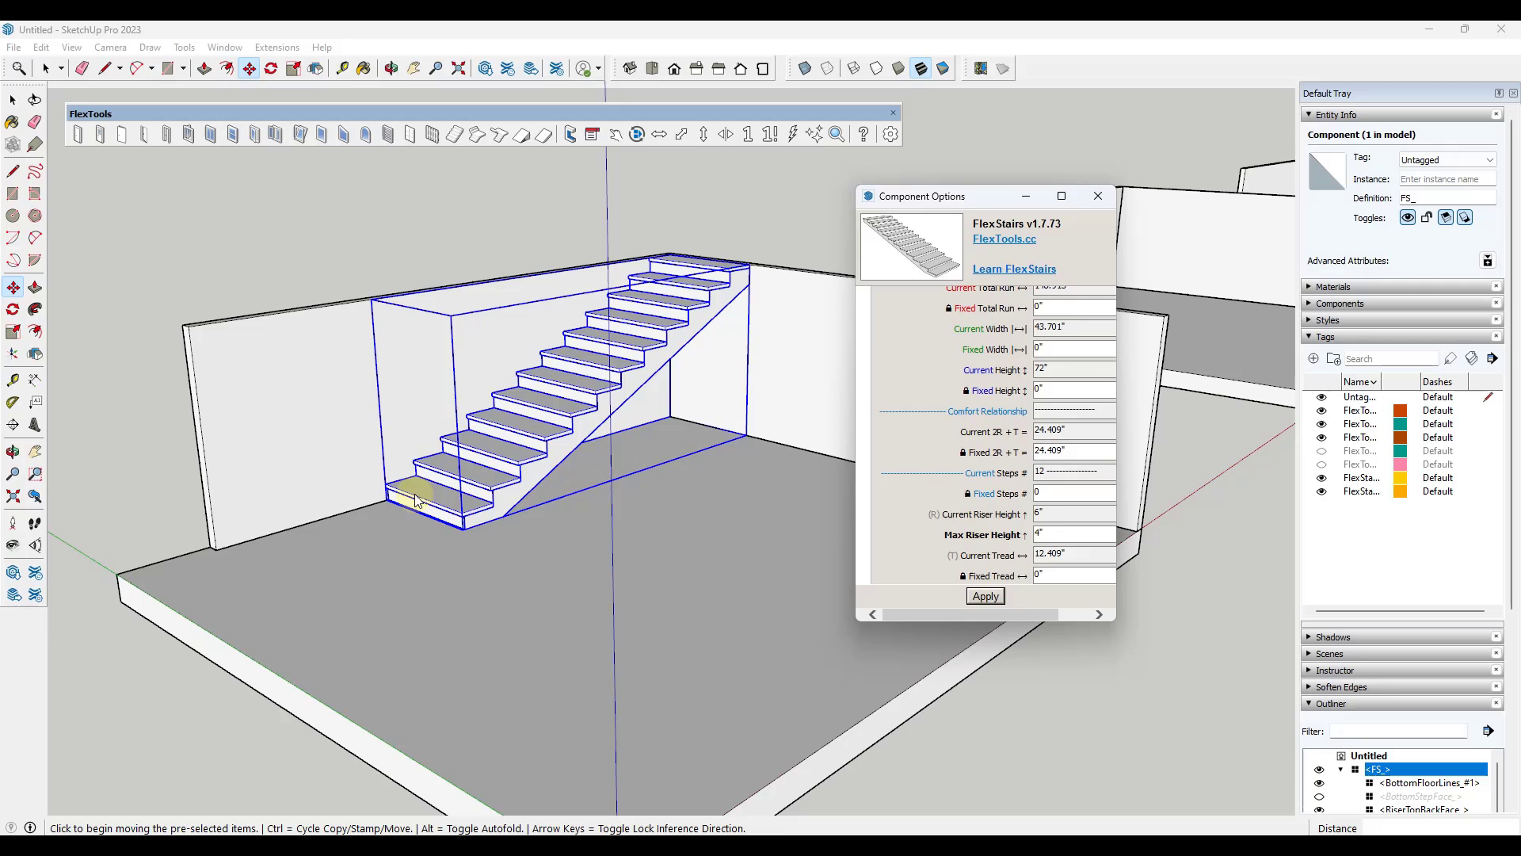
scroll(676, 442, "down", 2)
middle_click_drag(676, 442, 800, 383)
Step: Lock the staircase's Fixed Tread at 12 inches and apply the change
scroll(934, 420, "down", 2)
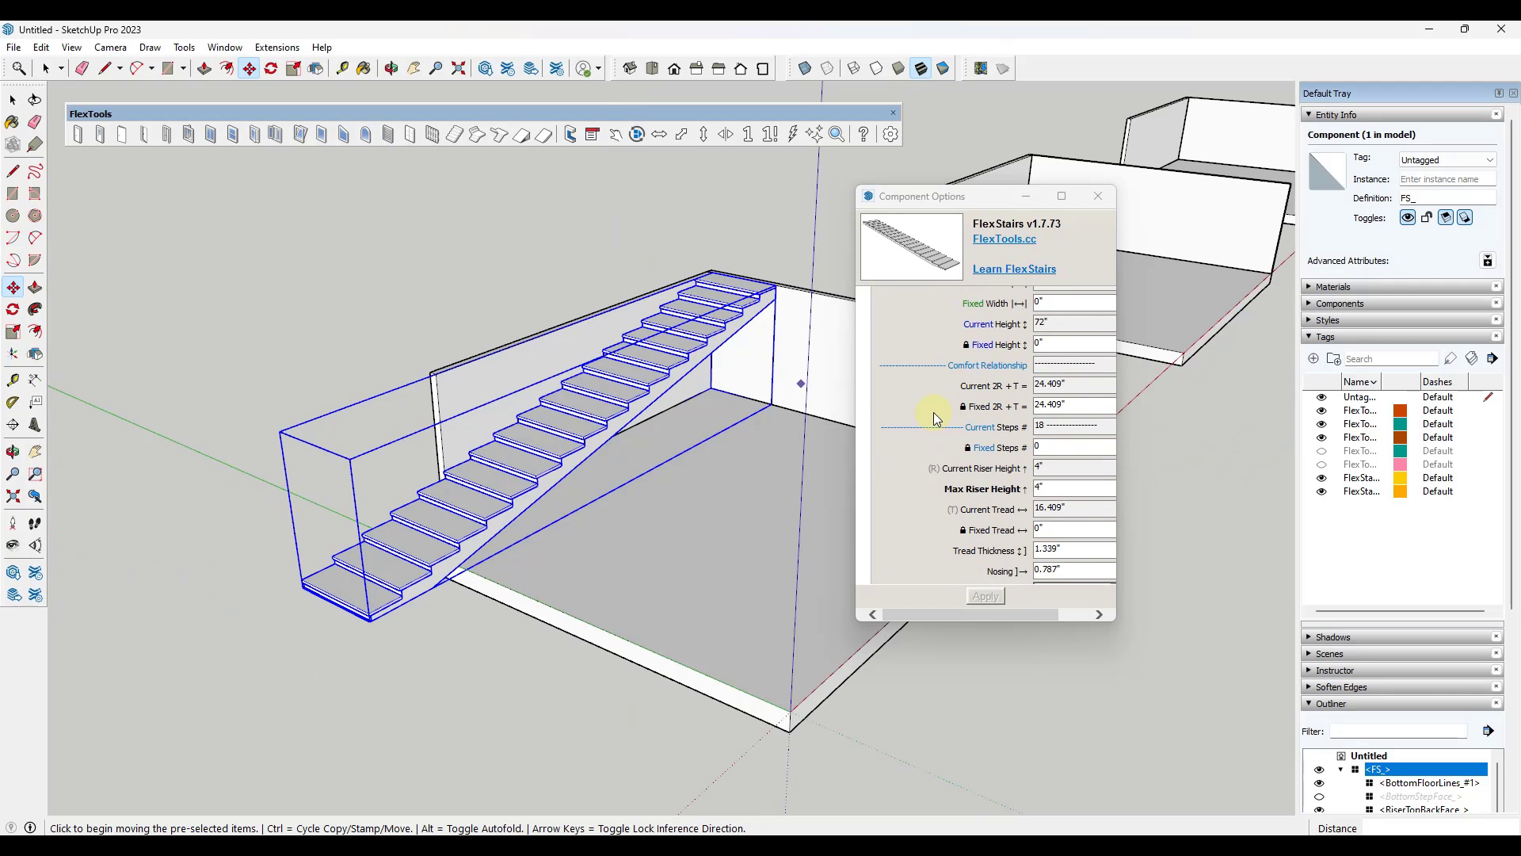
scroll(937, 421, "down", 1)
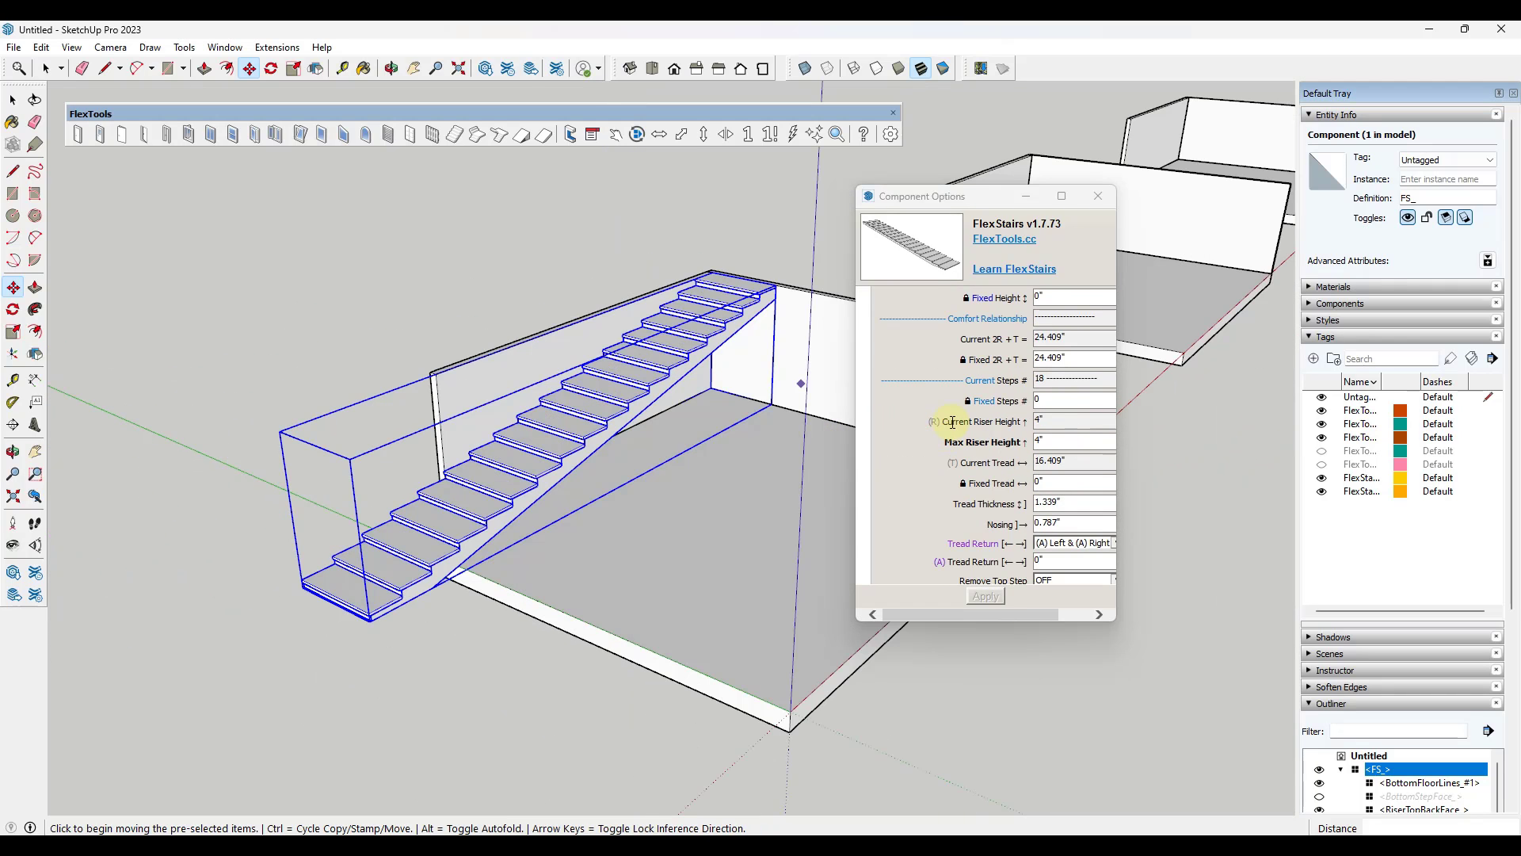
scroll(966, 440, "down", 1)
left_click(1055, 437)
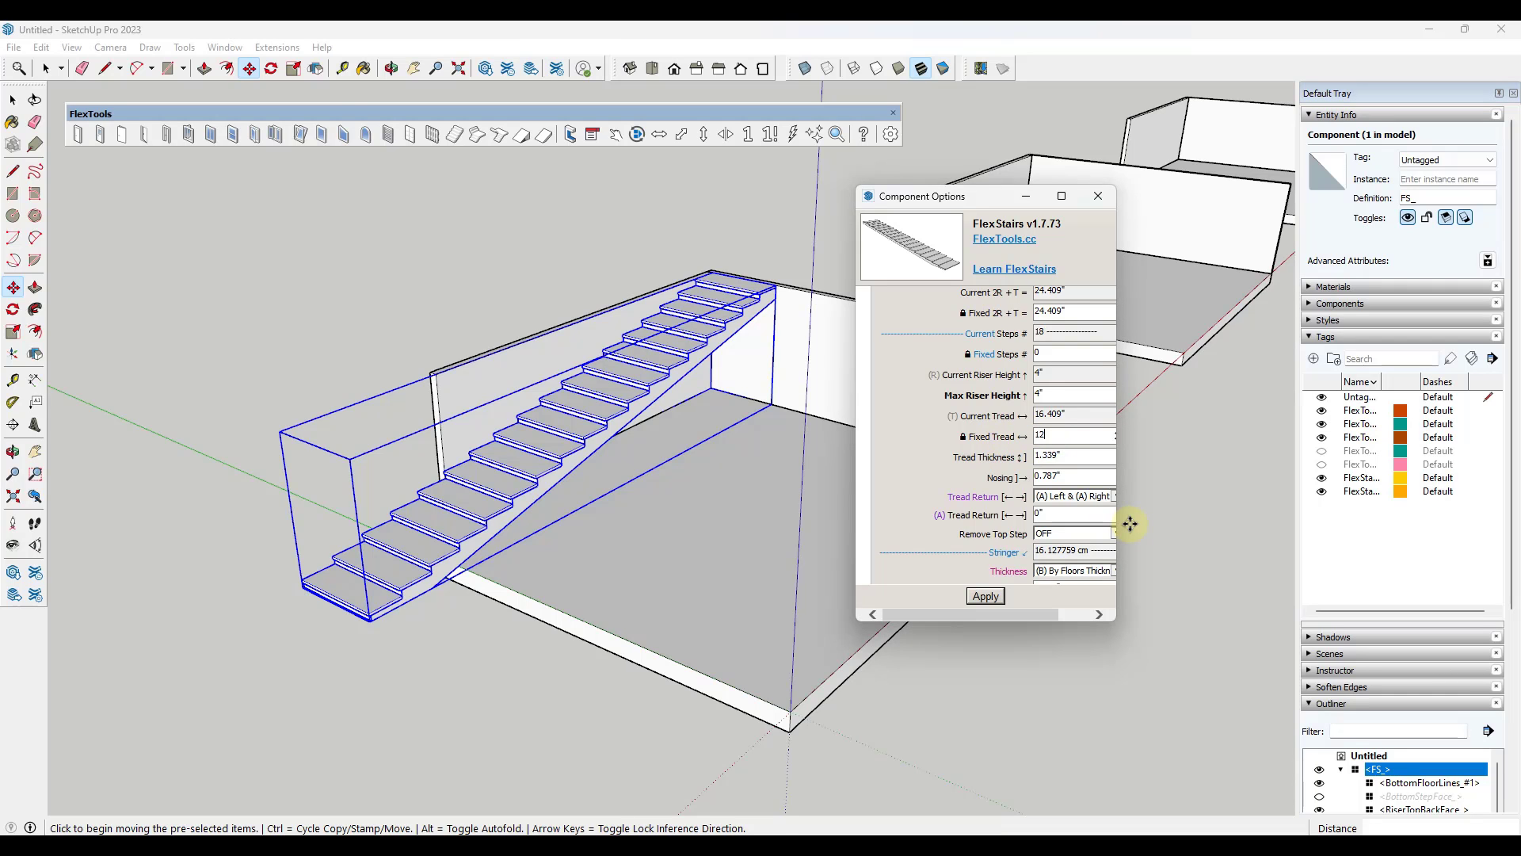
type("12")
key("Return")
Step: Change the staircase's Max Riser Height to 6 inches, apply it, and view the updated stairs in the room
middle_click_drag(531, 505, 628, 324)
scroll(622, 321, "up", 2)
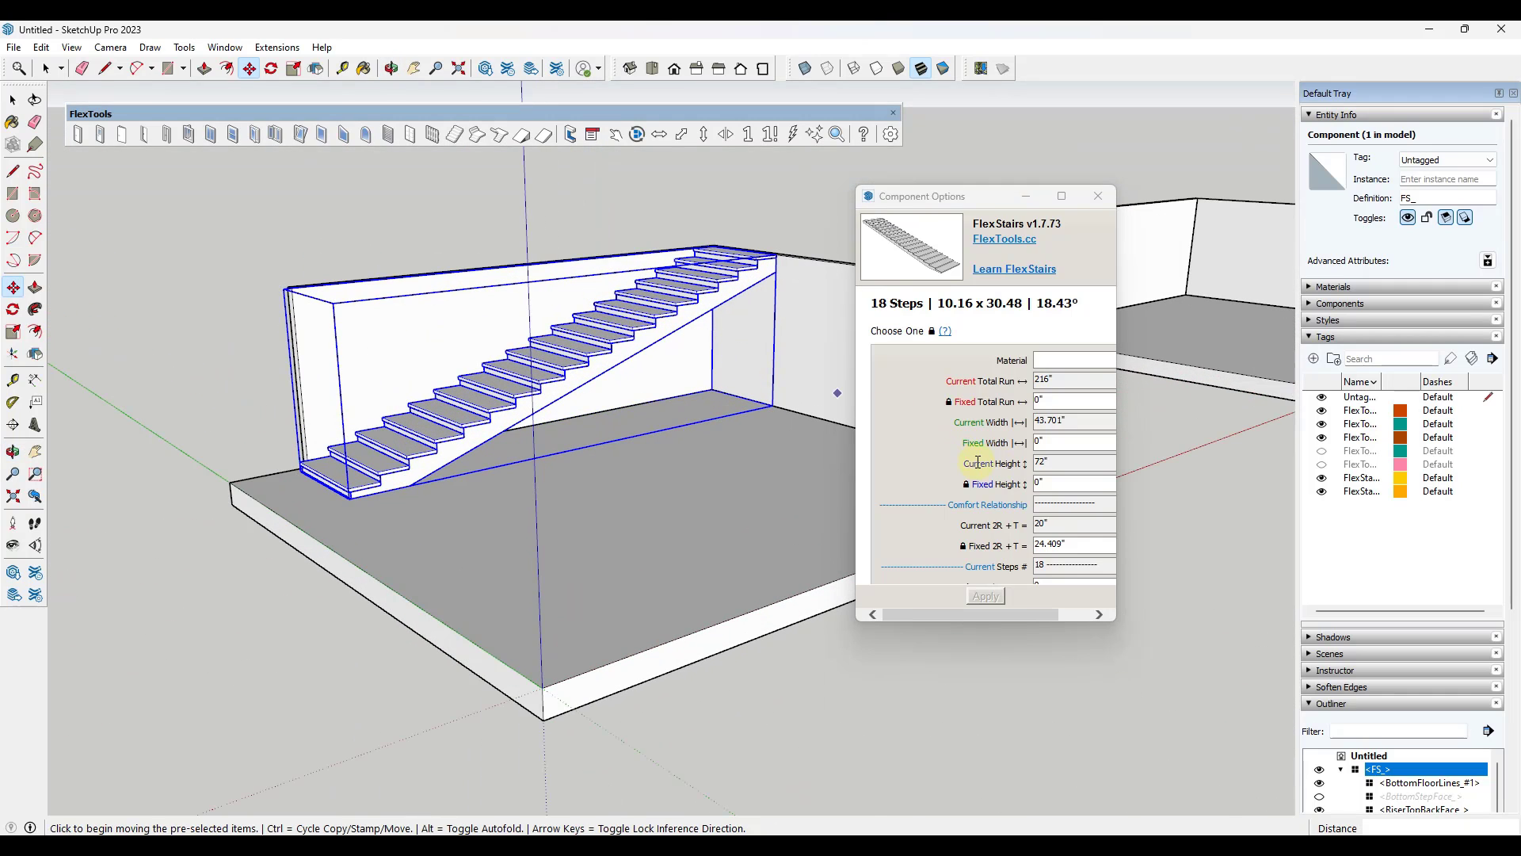
scroll(977, 462, "down", 2)
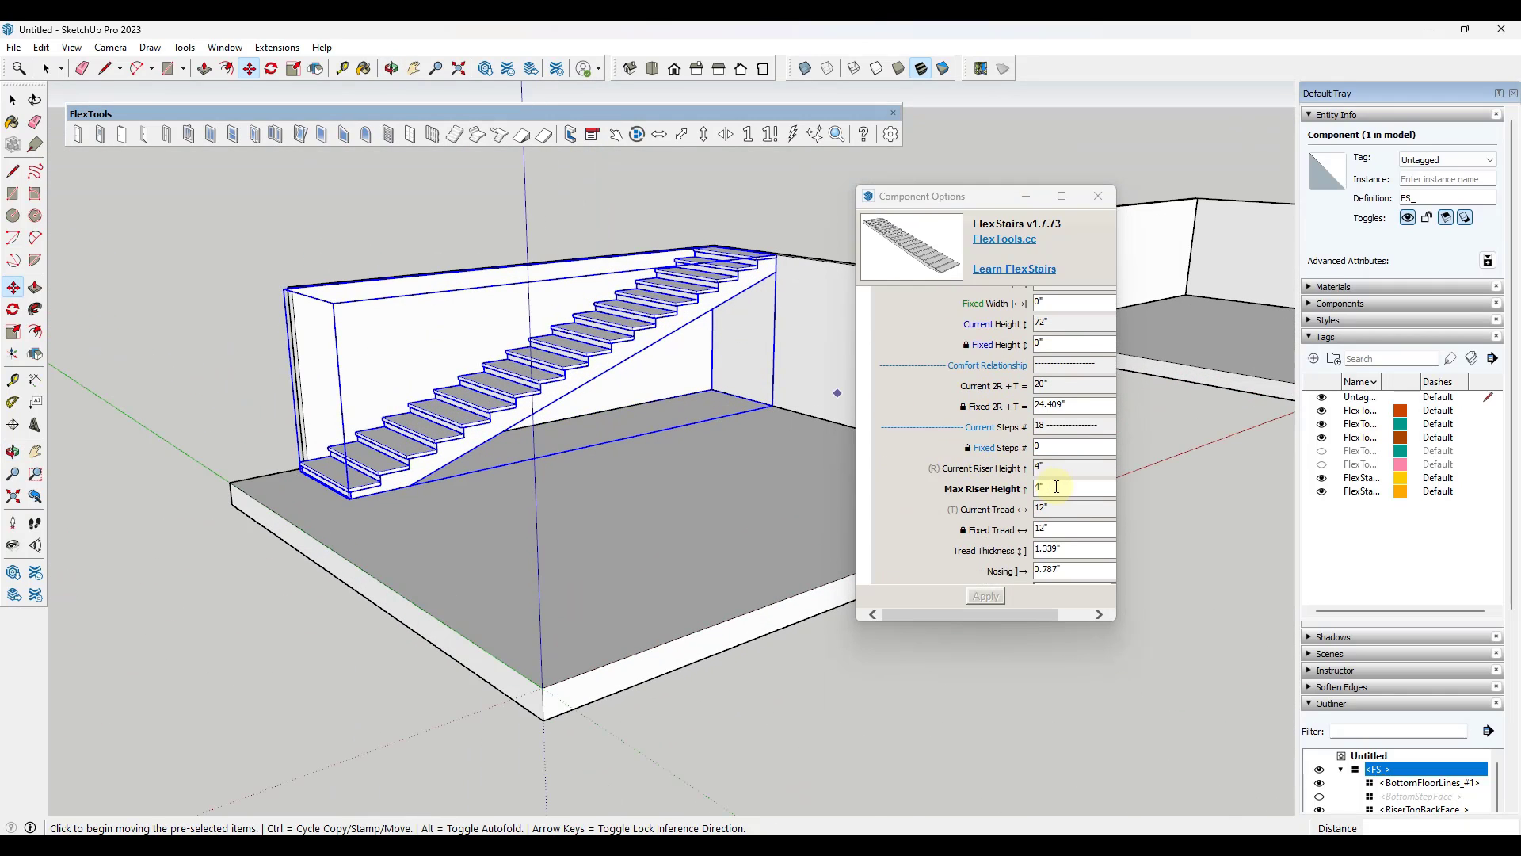
left_click(1056, 487)
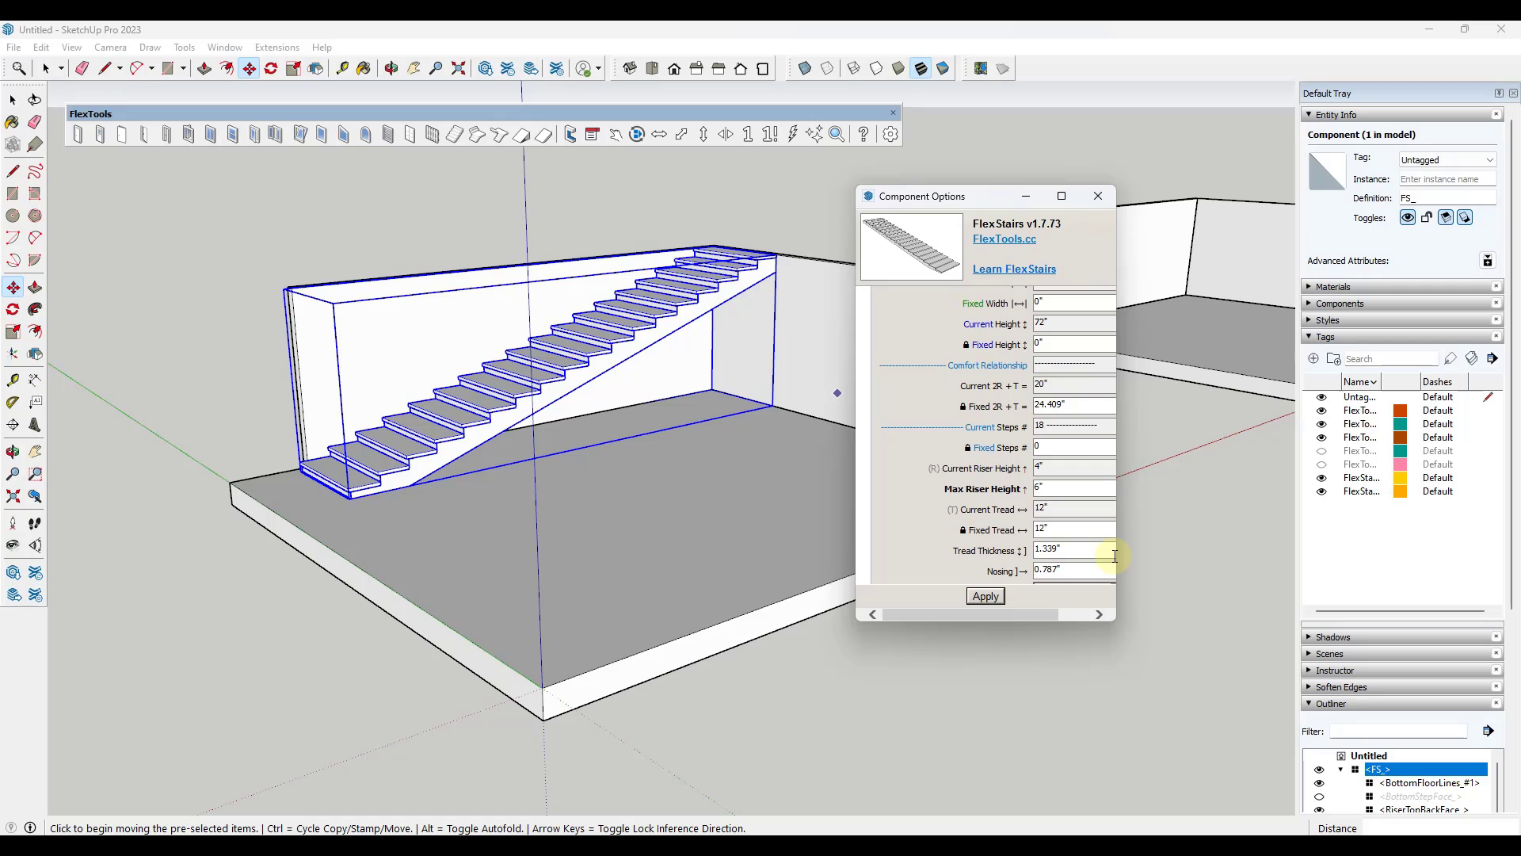
middle_click_drag(647, 399, 502, 435)
scroll(584, 401, "down", 4)
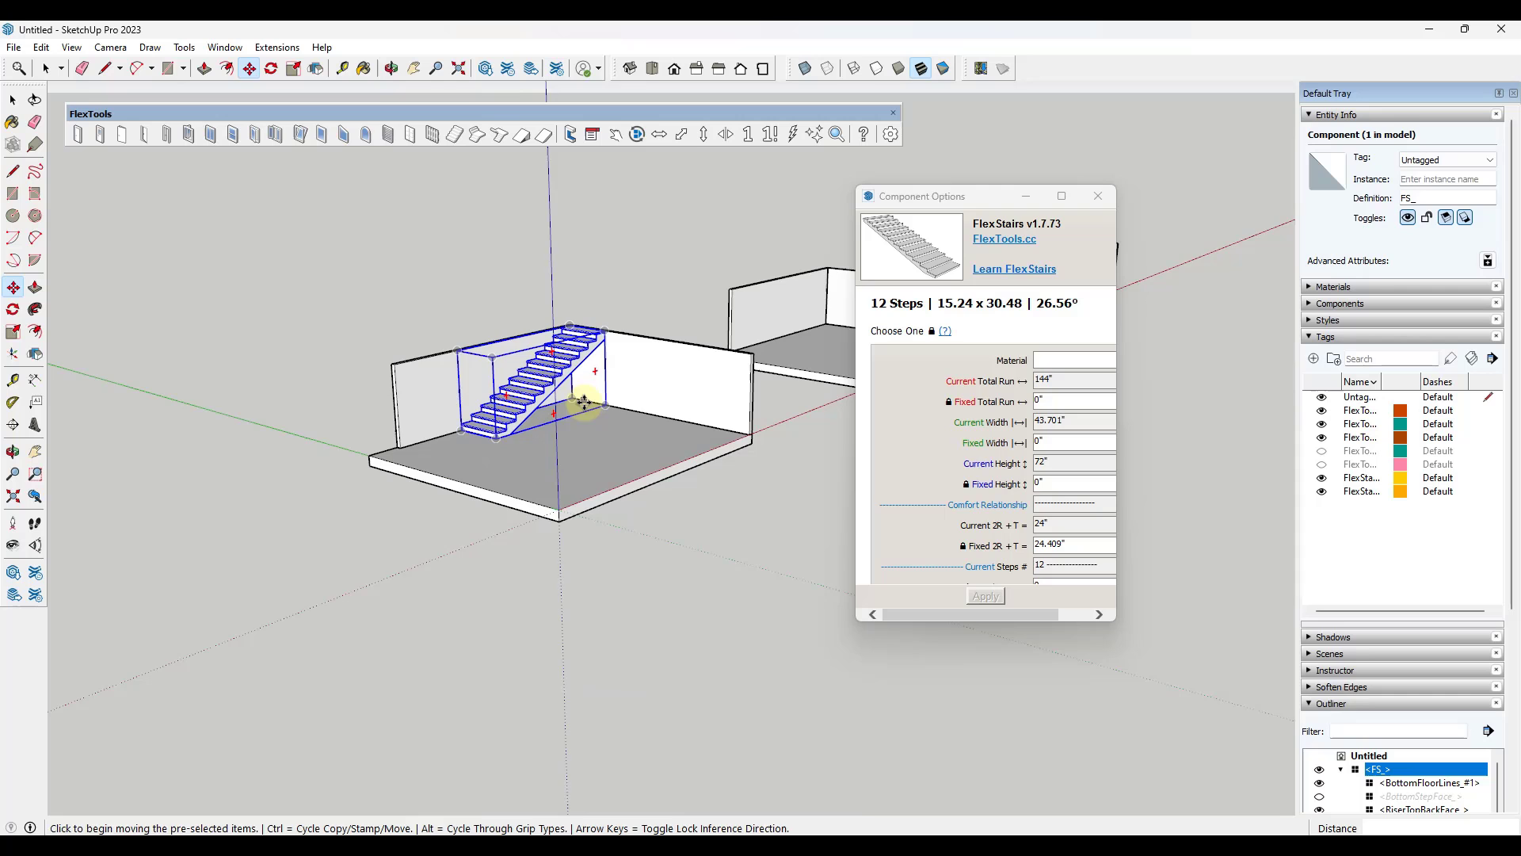
middle_click_drag(584, 401, 543, 413)
scroll(475, 428, "up", 5)
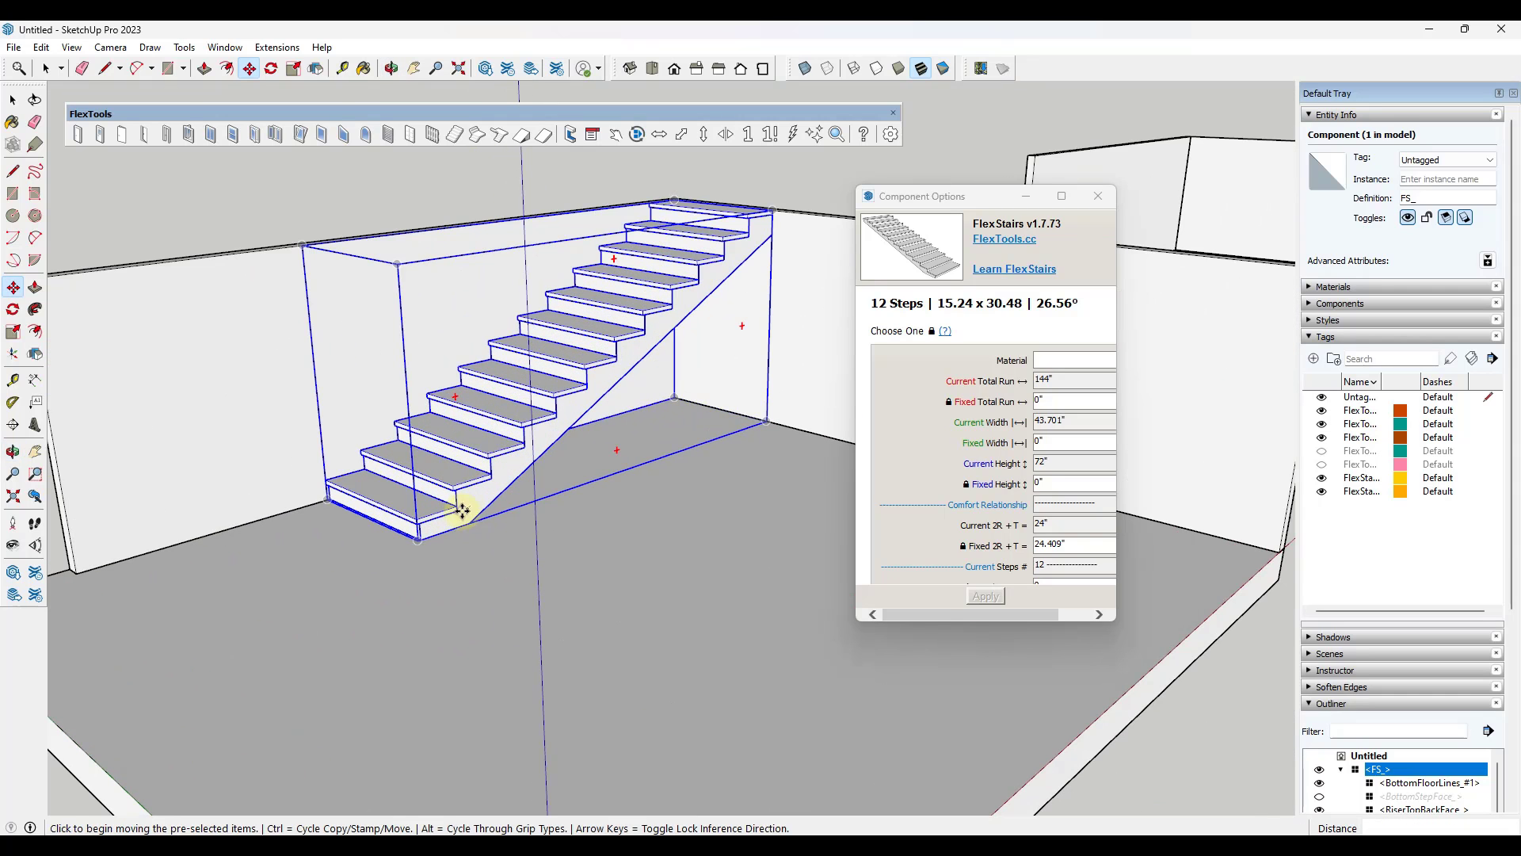
Step: Raise the walls of the neighbouring empty room by 6 feet with Push/Pull
key("space")
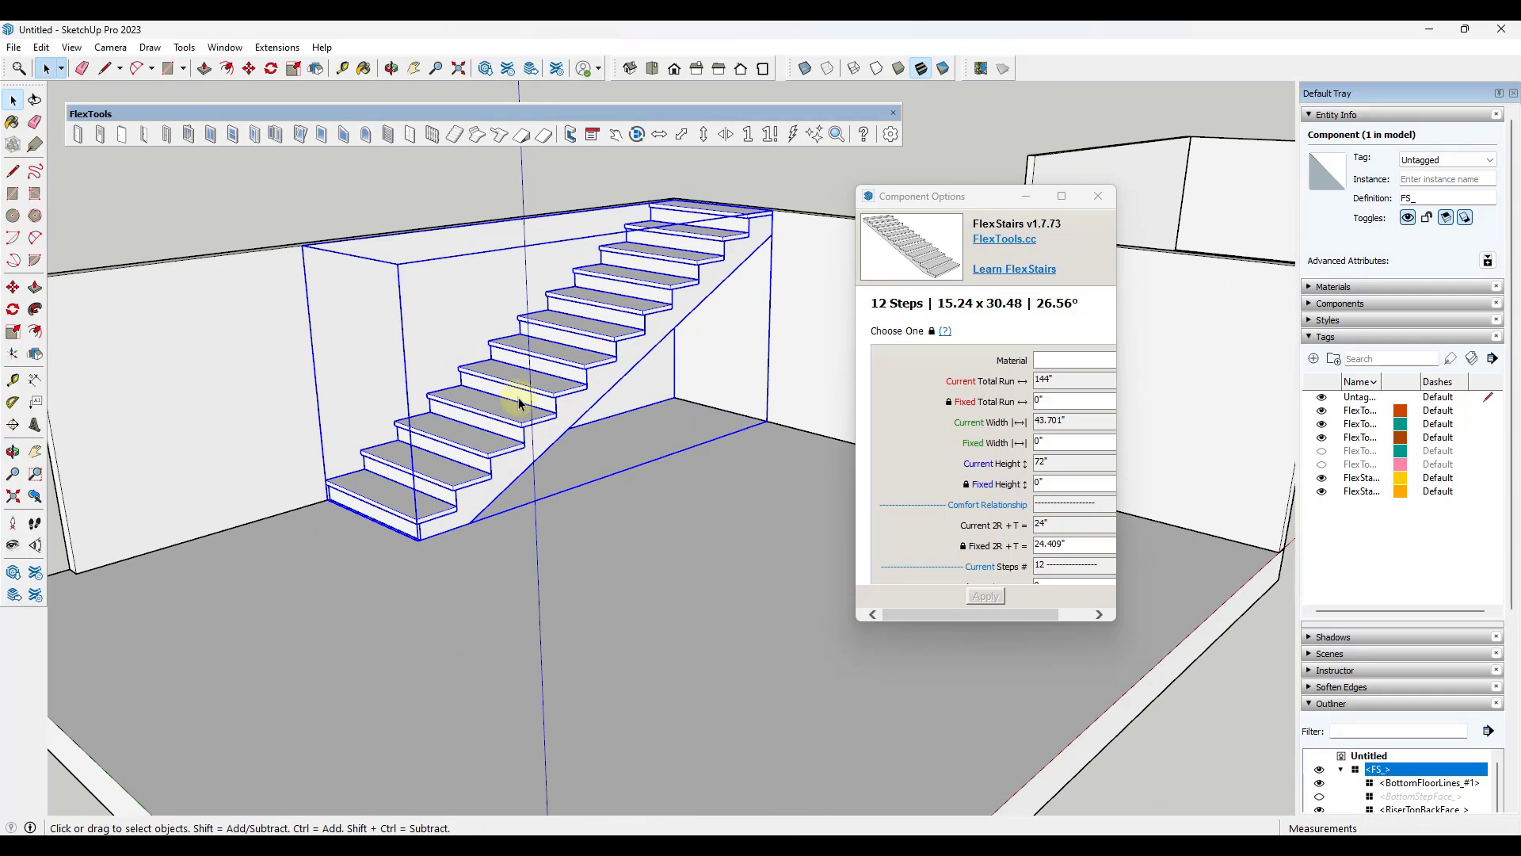
scroll(122, 482, "down", 6)
scroll(792, 330, "up", 4)
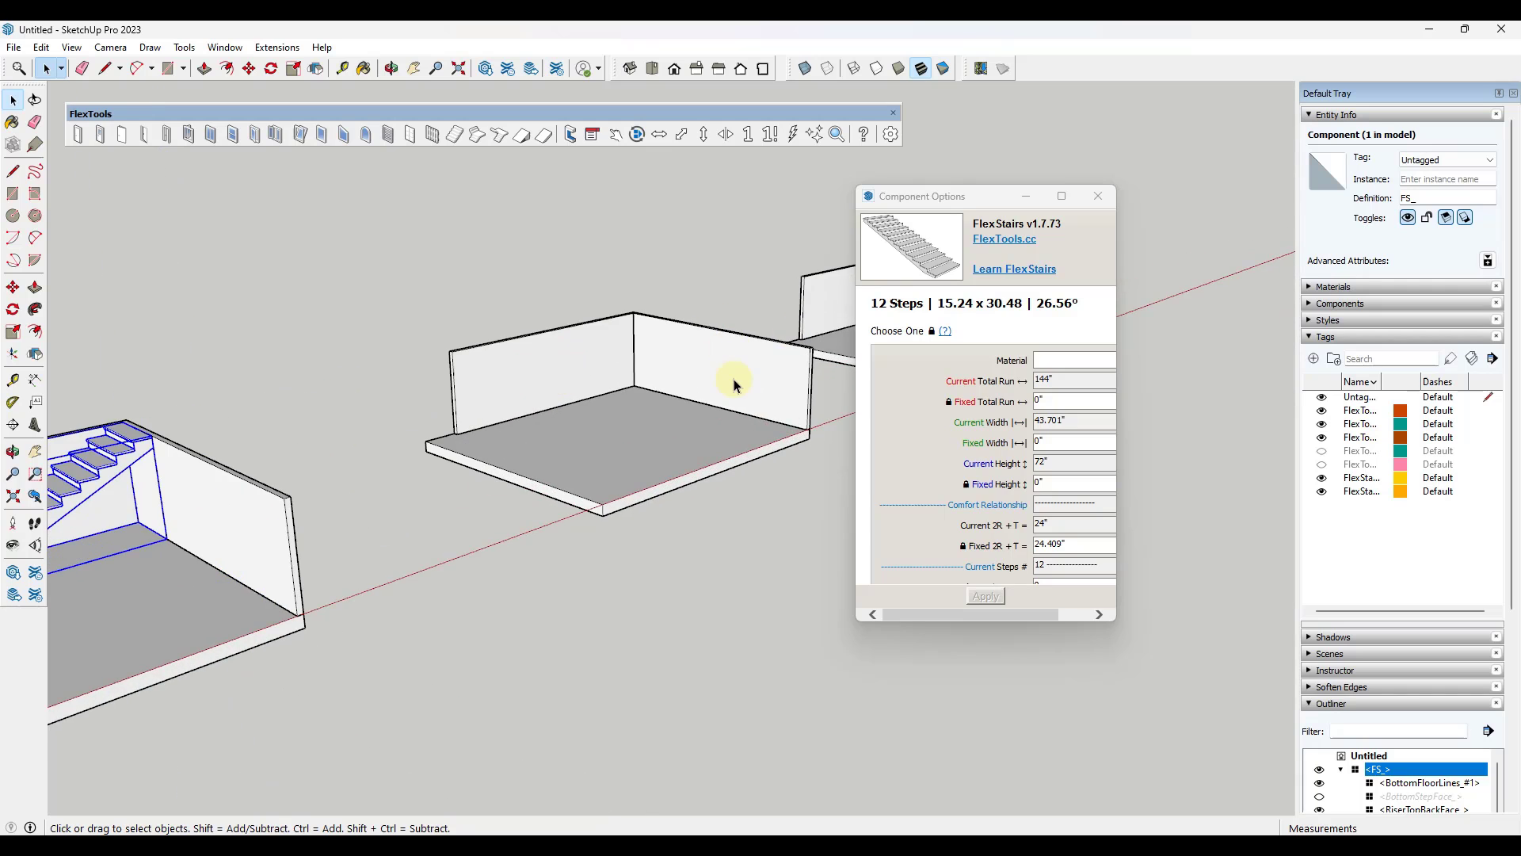
middle_click_drag(734, 386, 500, 408, "shift")
scroll(410, 391, "up", 2)
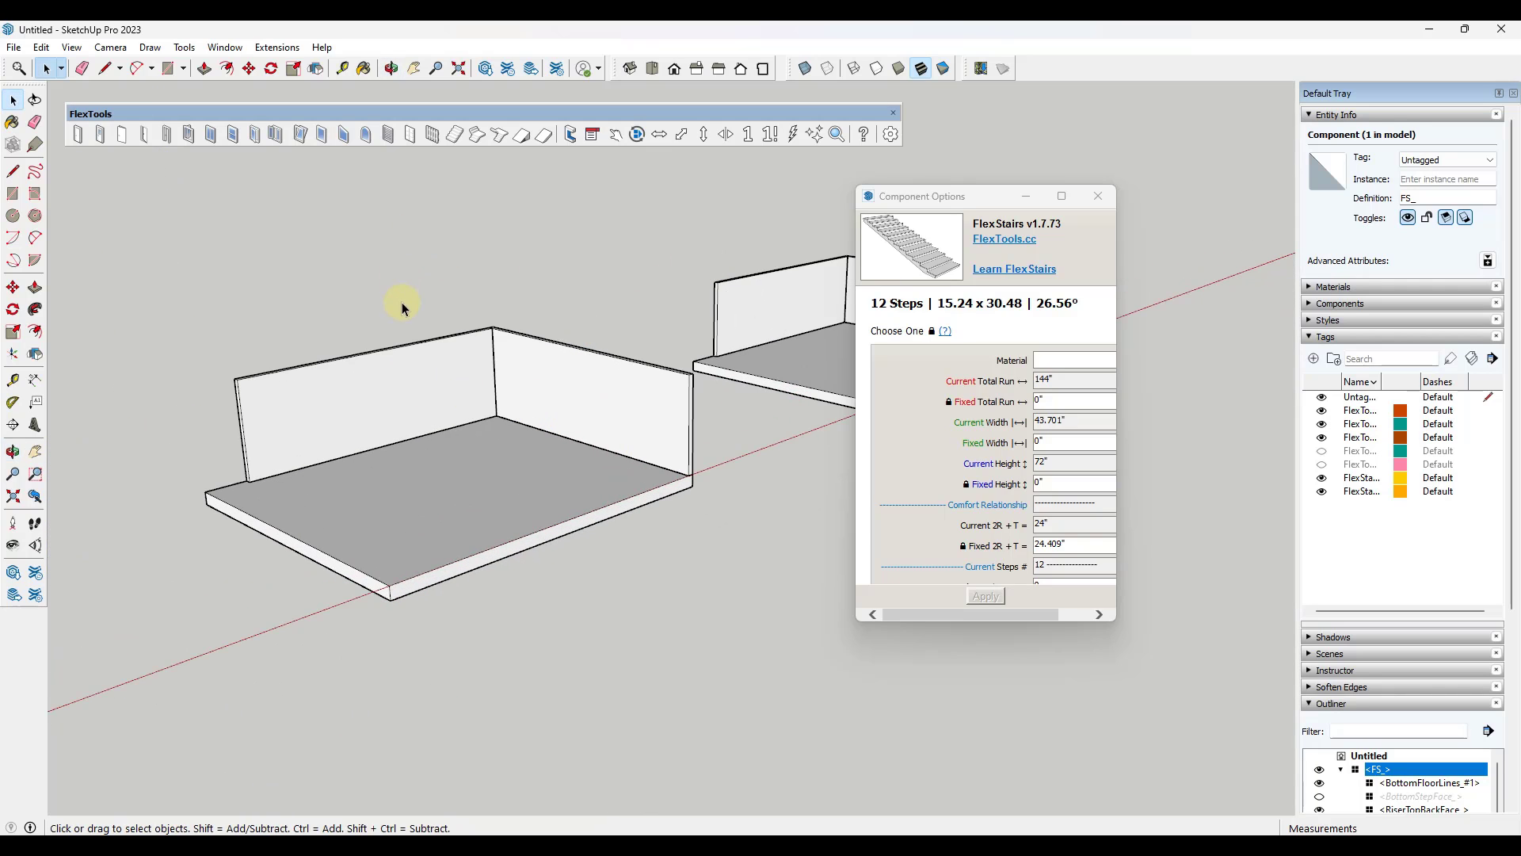
scroll(478, 323, "up", 2)
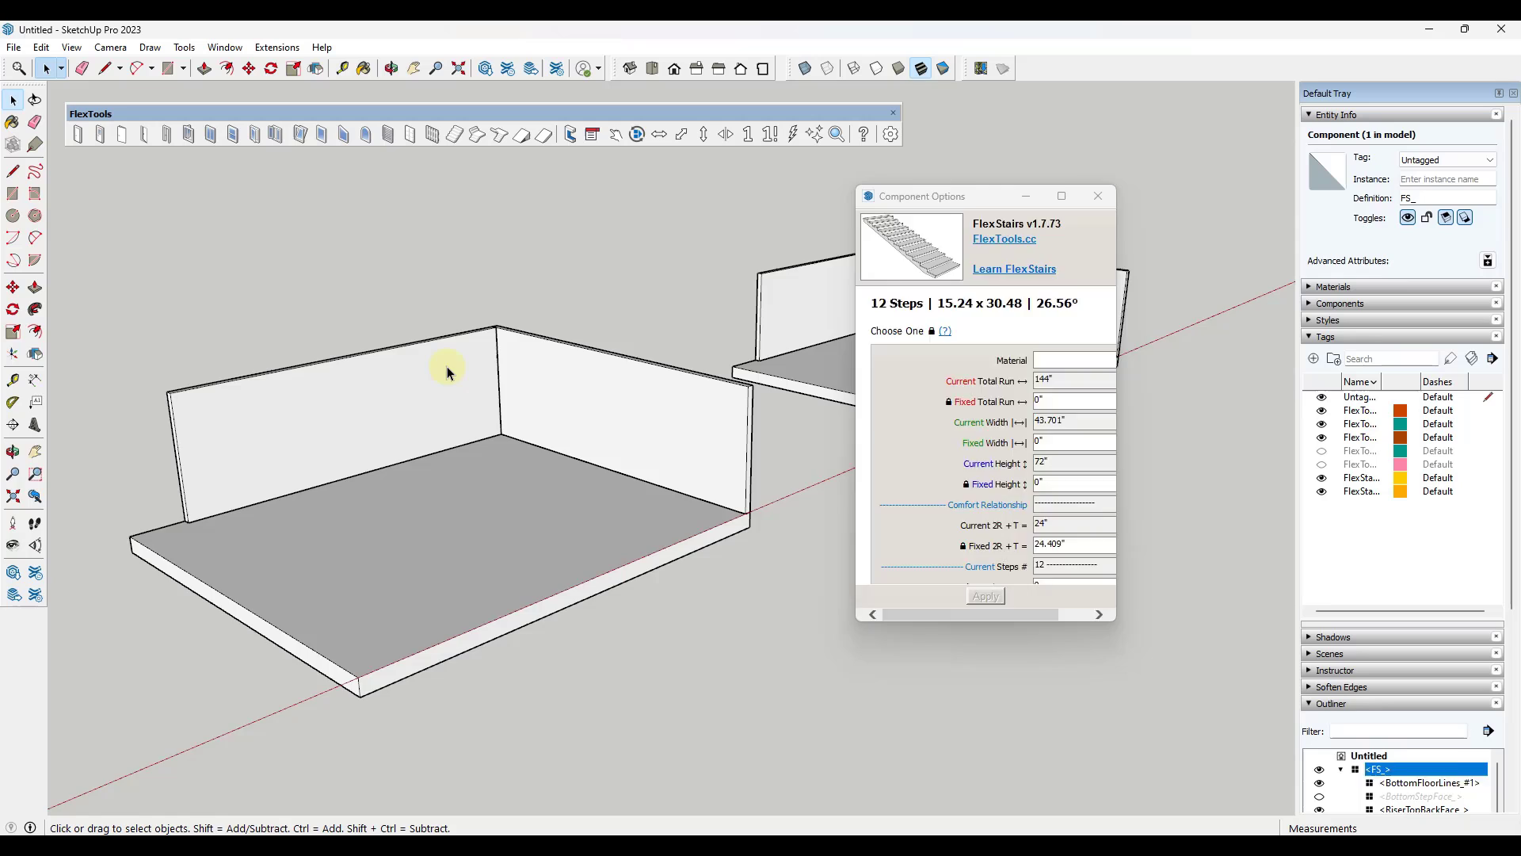
double_click(355, 364)
key("p")
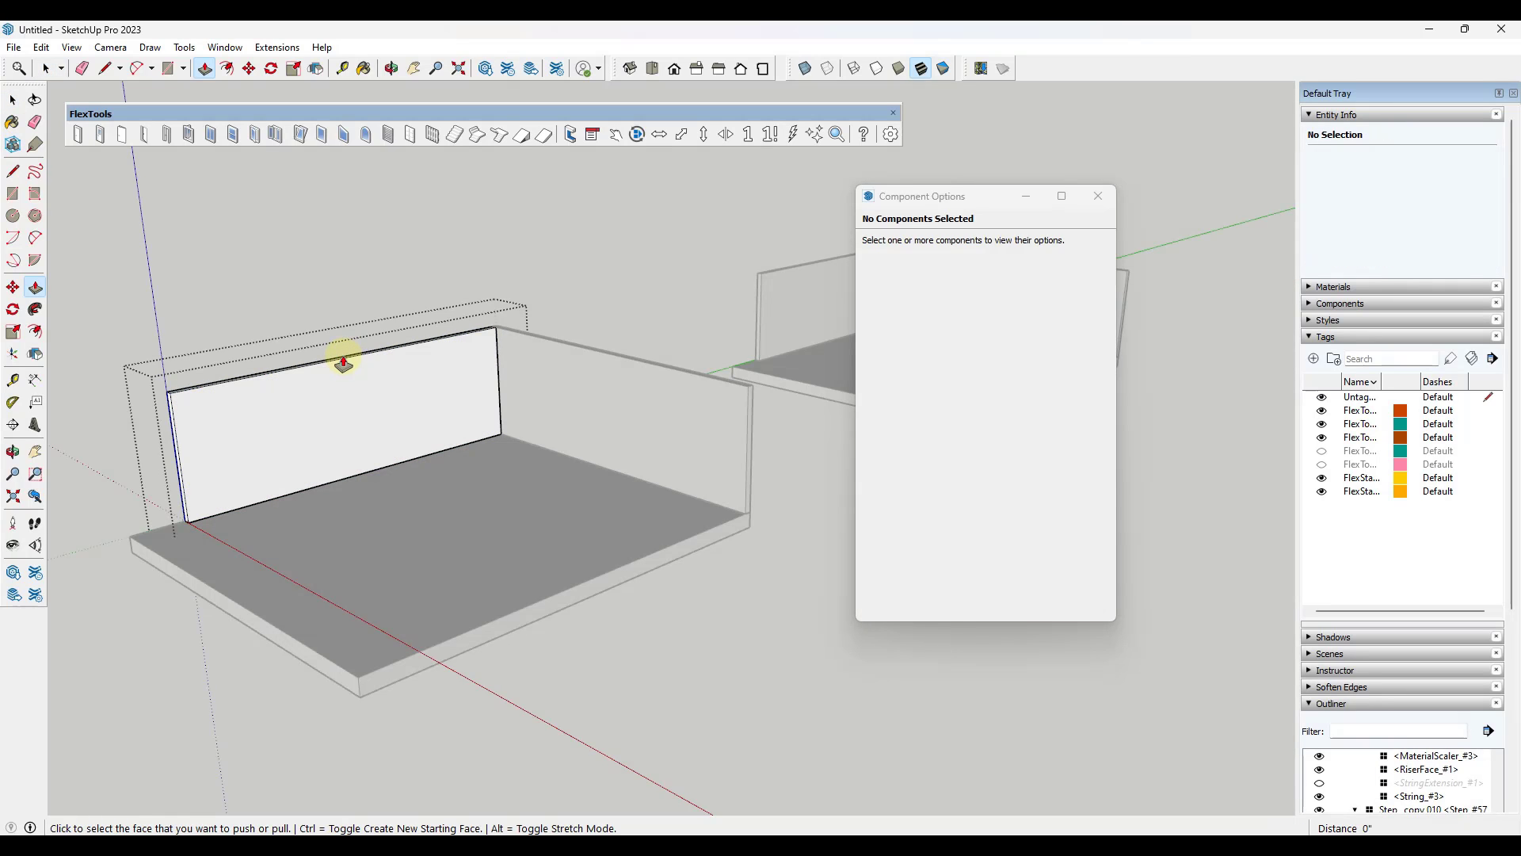
left_click(332, 364)
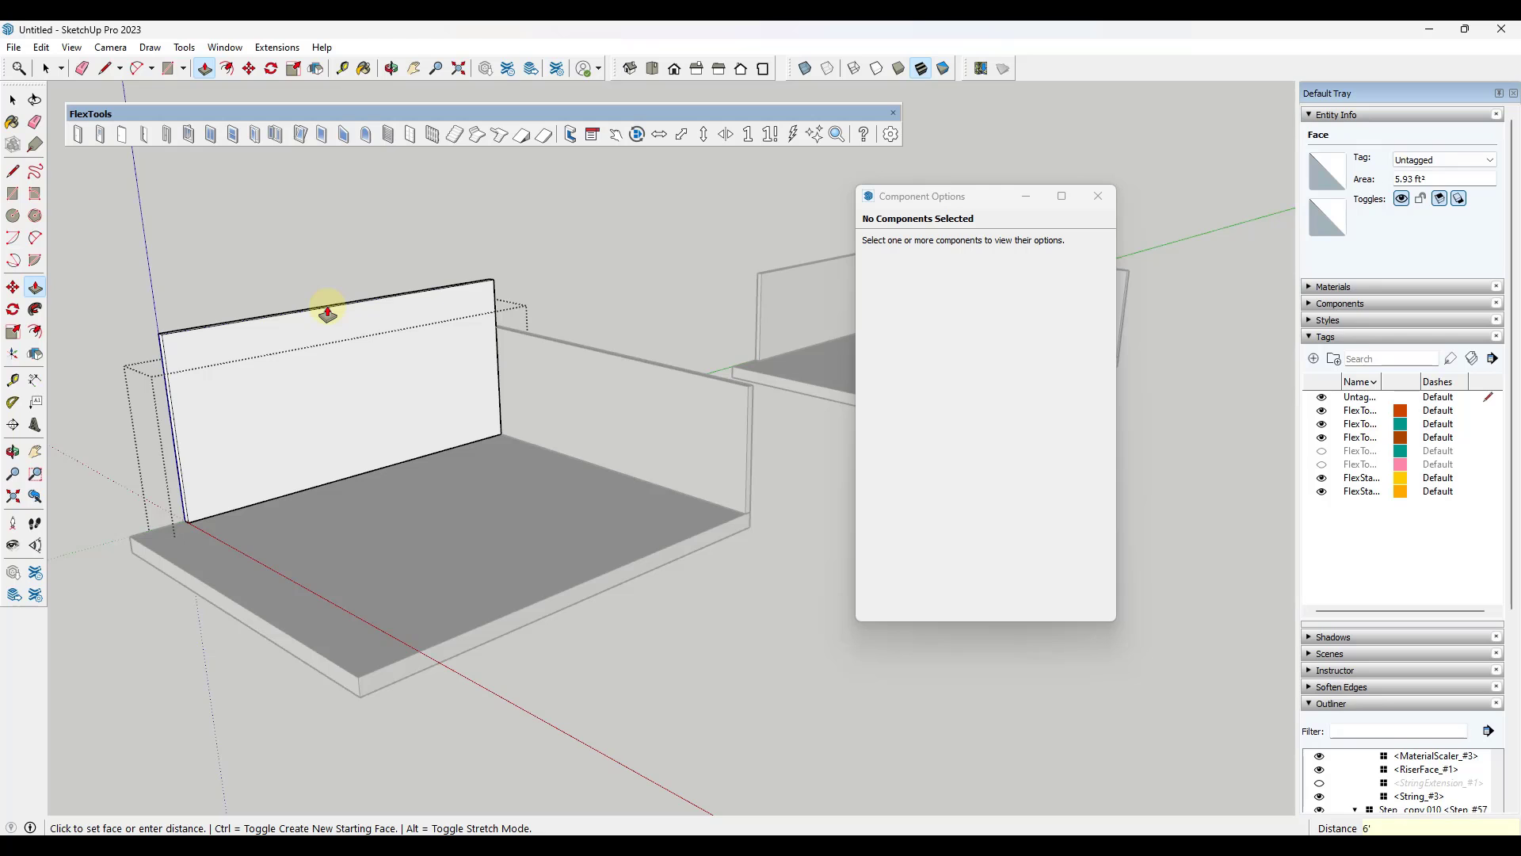
type("6'")
key("Return")
key("space")
Step: Place a FlexTools L-shaped stairs component at the base of the long wall in the taller room
middle_click_drag(669, 398, 640, 442)
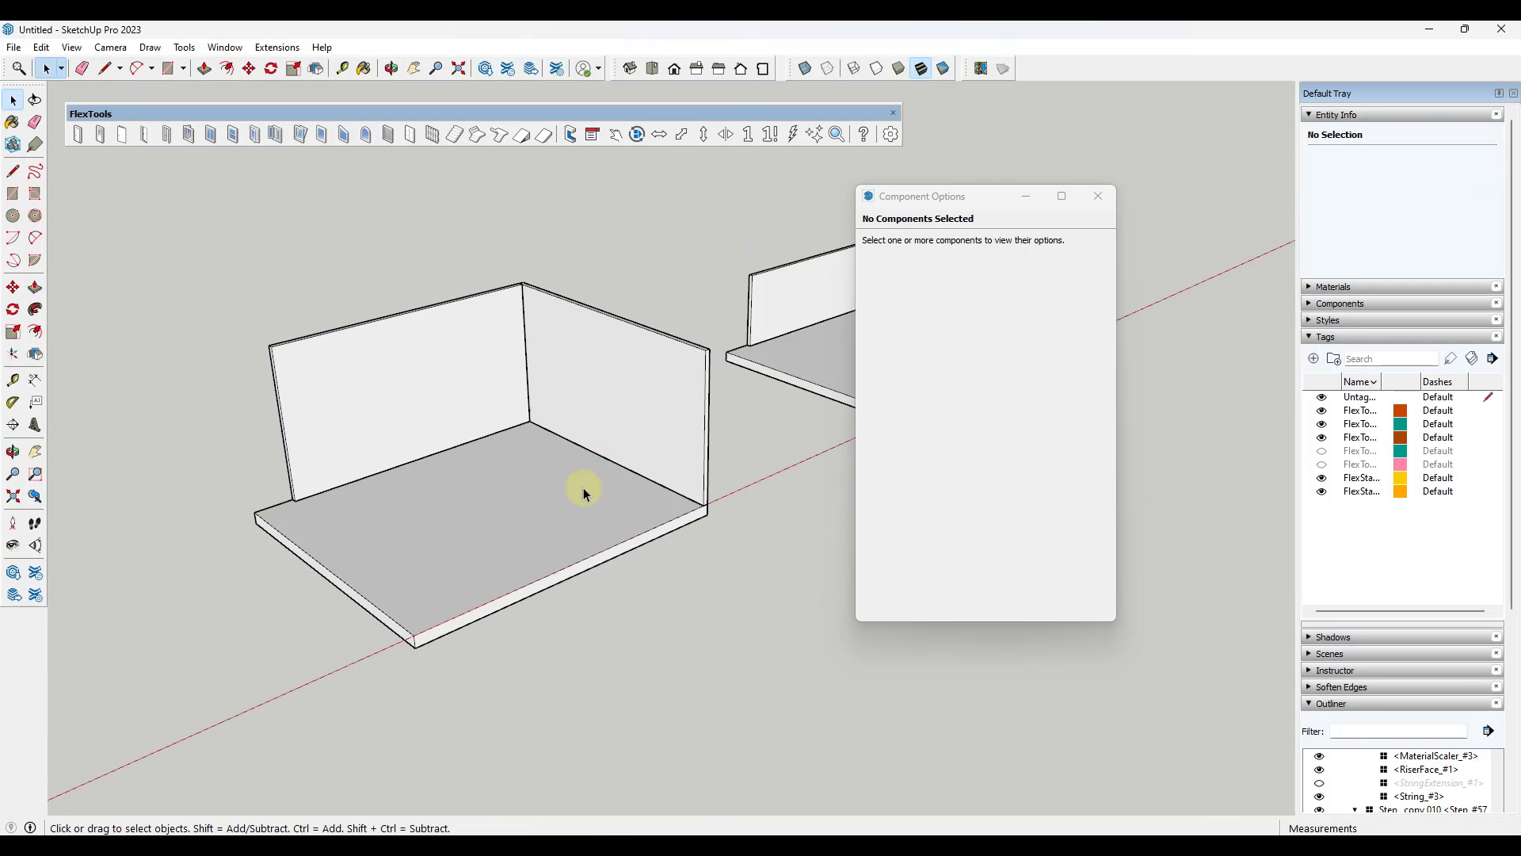
middle_click_drag(583, 487, 451, 553)
scroll(496, 358, "up", 3)
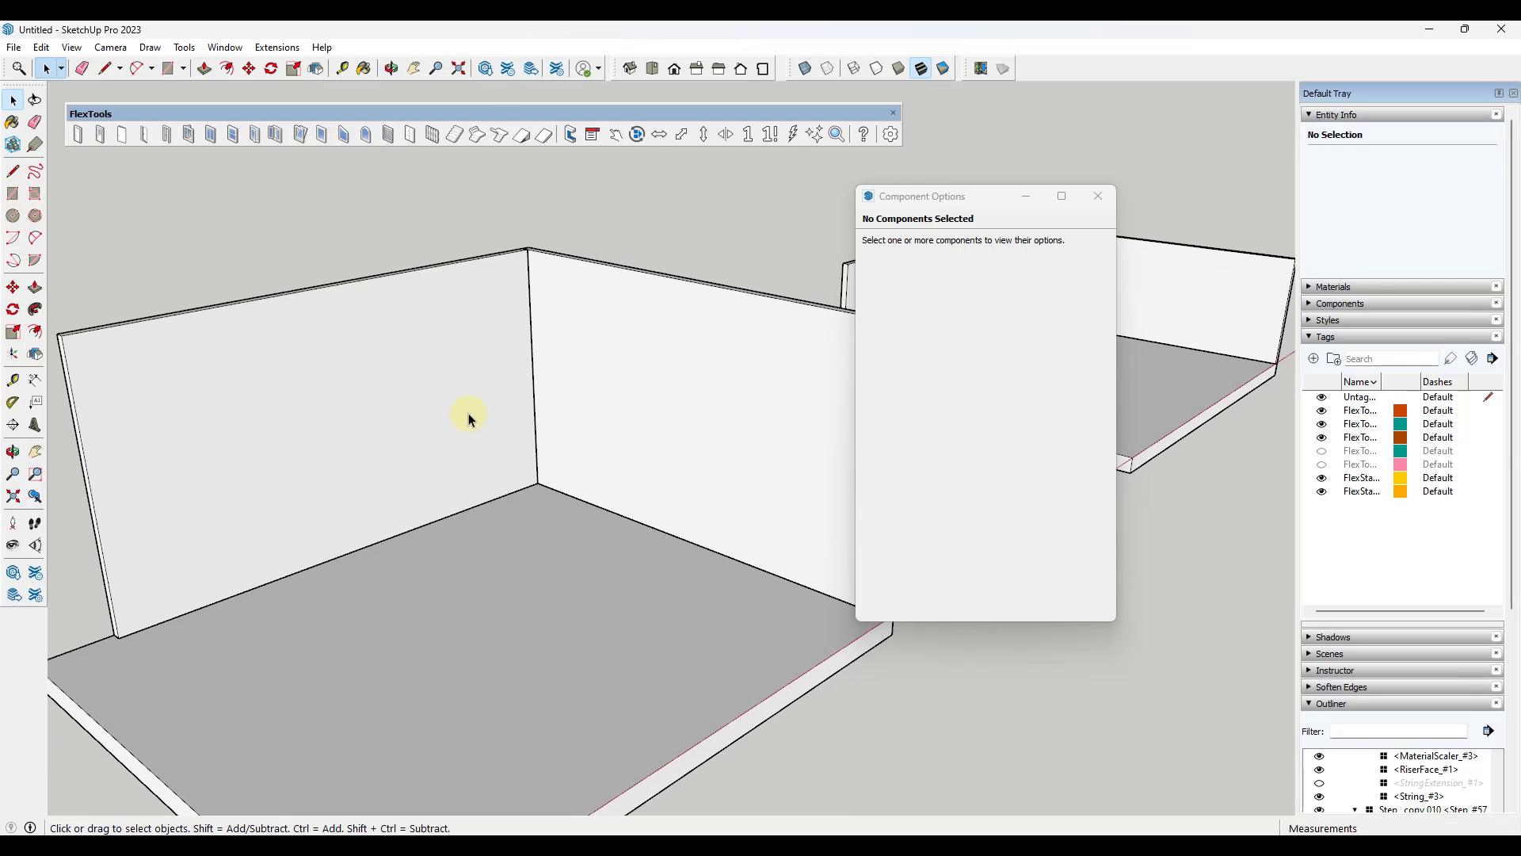
left_click(473, 136)
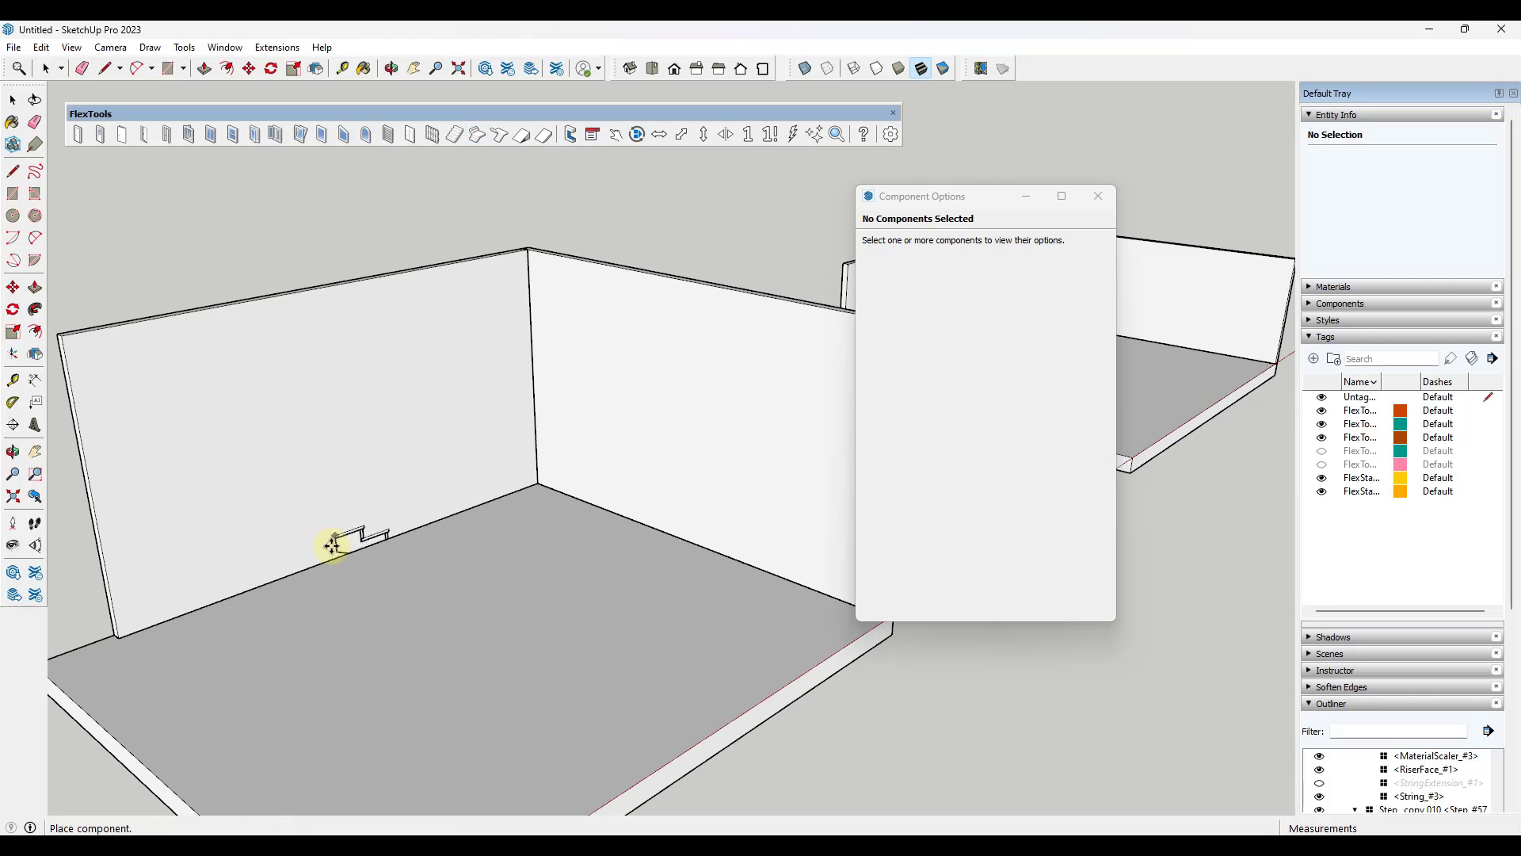
left_click(259, 586)
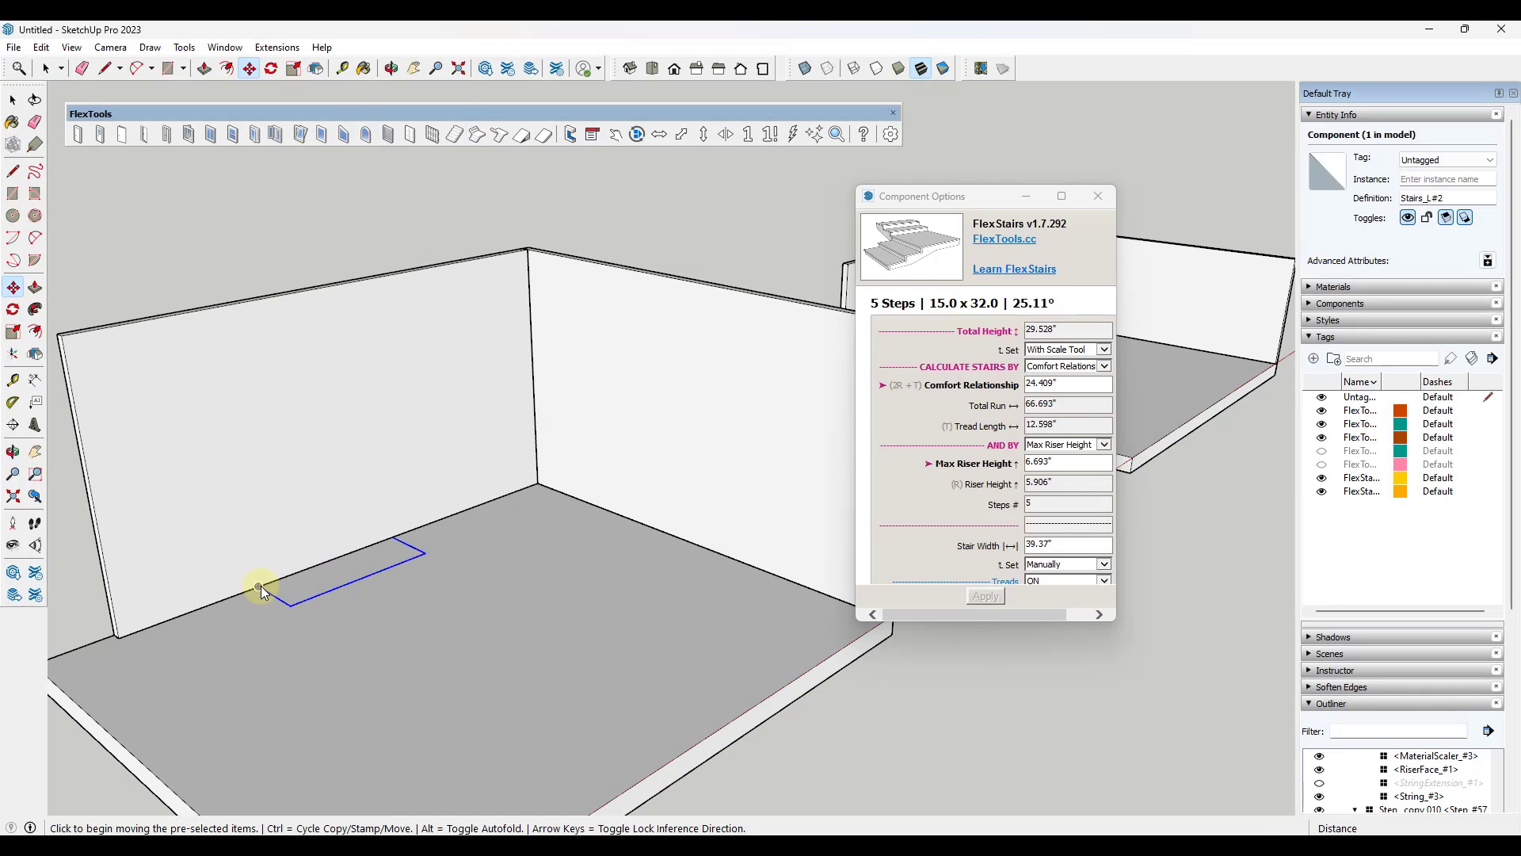
Step: Move the L-shaped stairs away from the wall's base and lift them so they stand above the floor
left_click(256, 588)
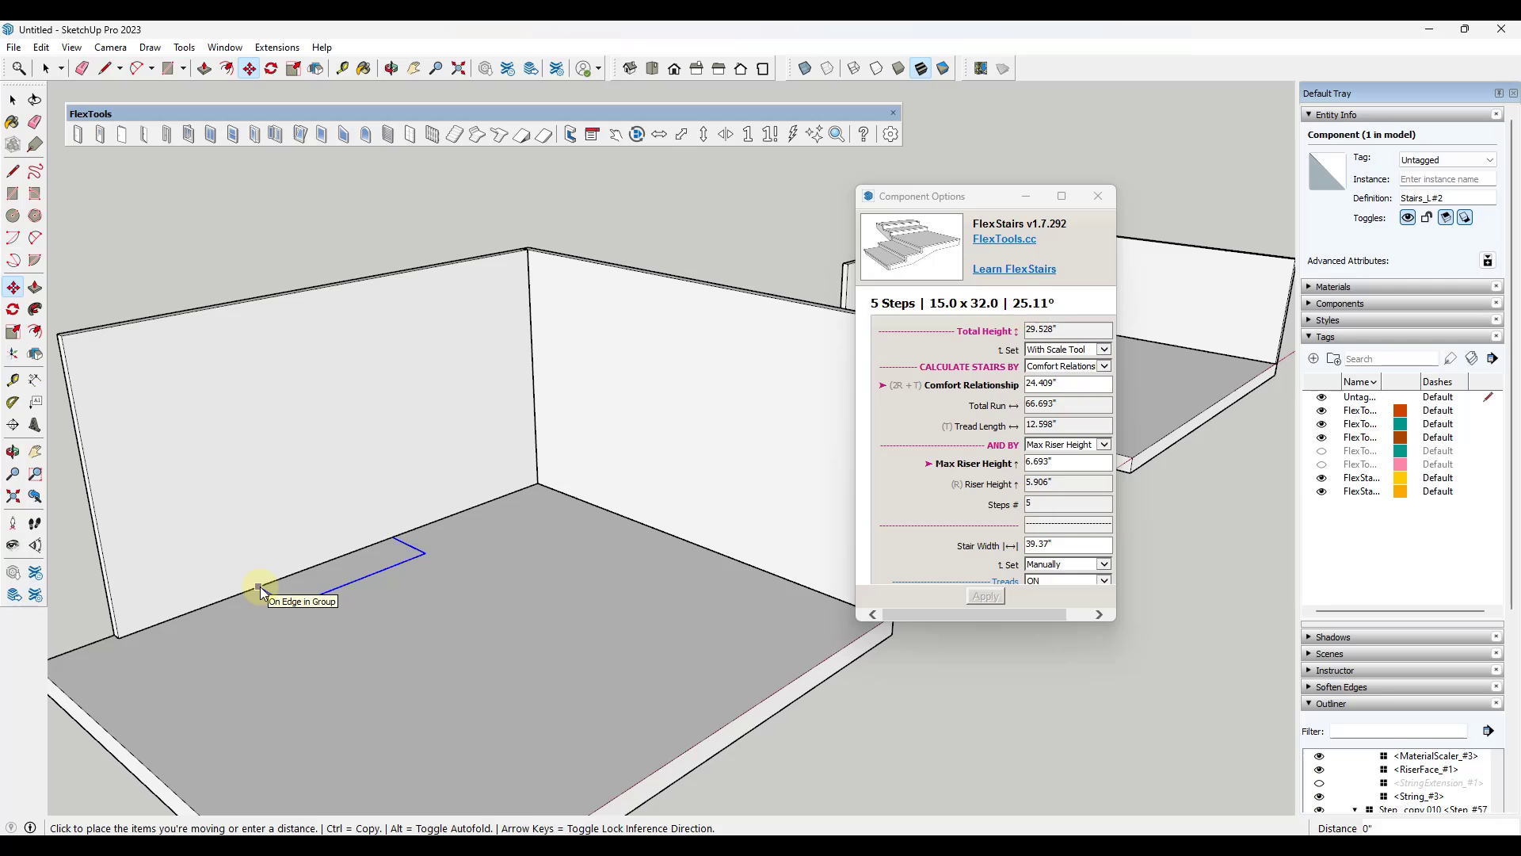
key("Escape")
left_click(260, 592)
left_click(374, 660)
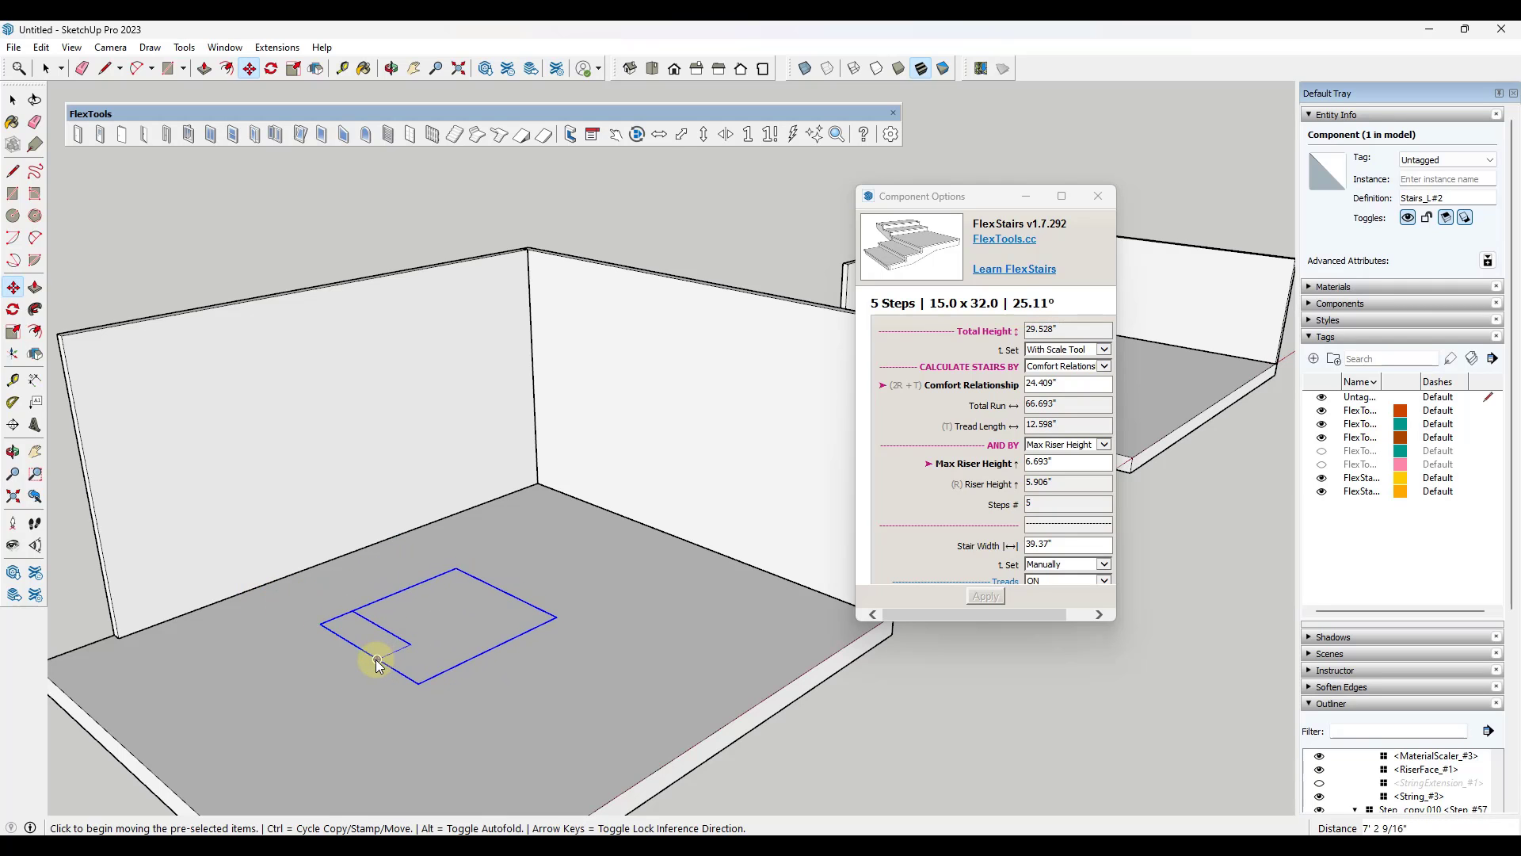
left_click(375, 633)
left_click(361, 454)
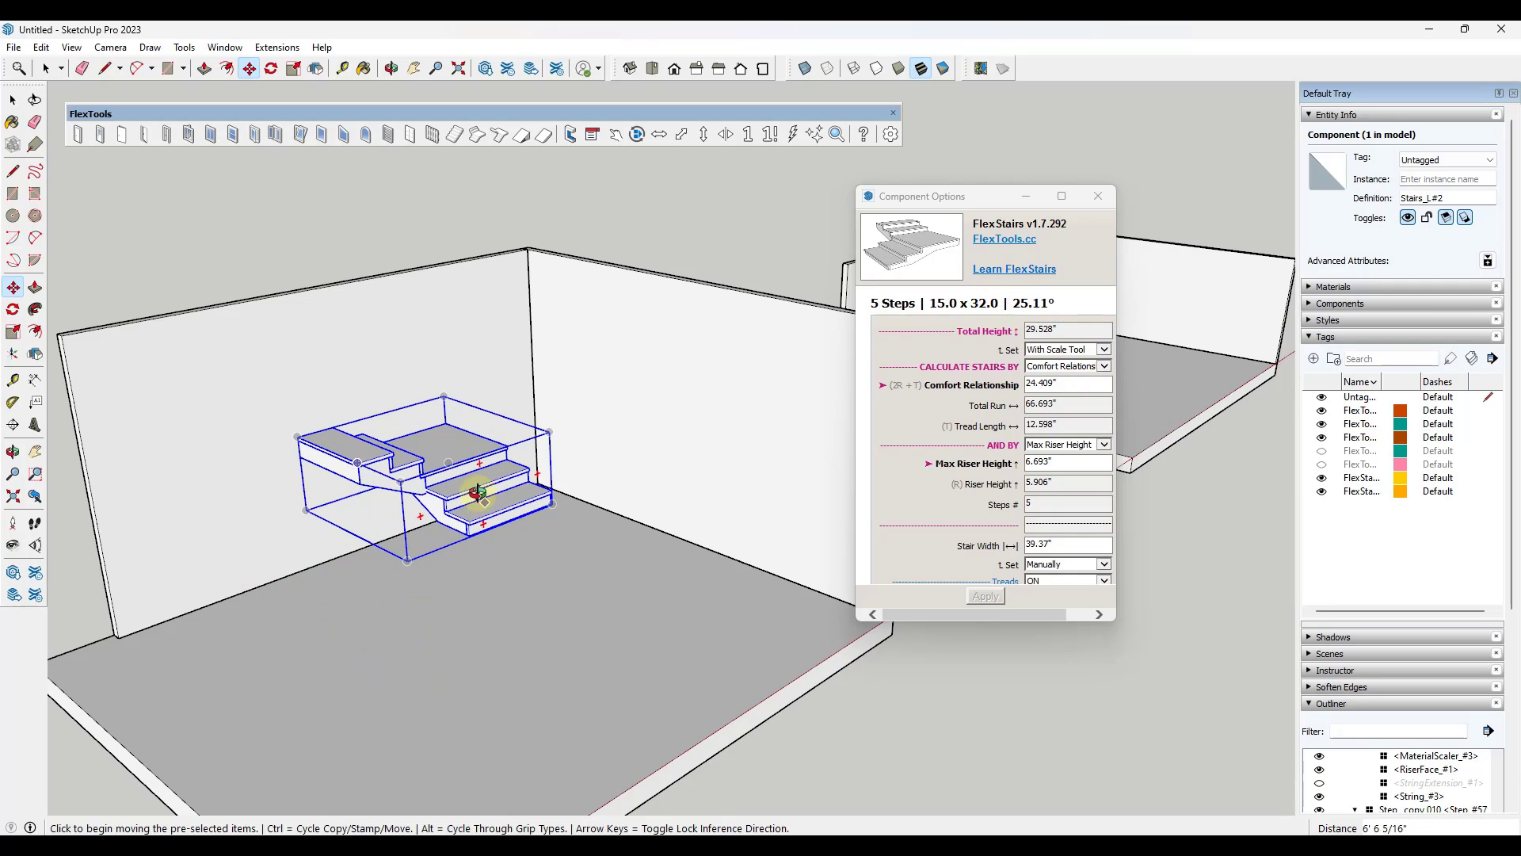
Step: Scale the L-shaped stairs vertically by a factor of about 2.65
middle_click_drag(476, 486, 435, 425)
scroll(434, 426, "up", 2)
key("s")
left_click(401, 475)
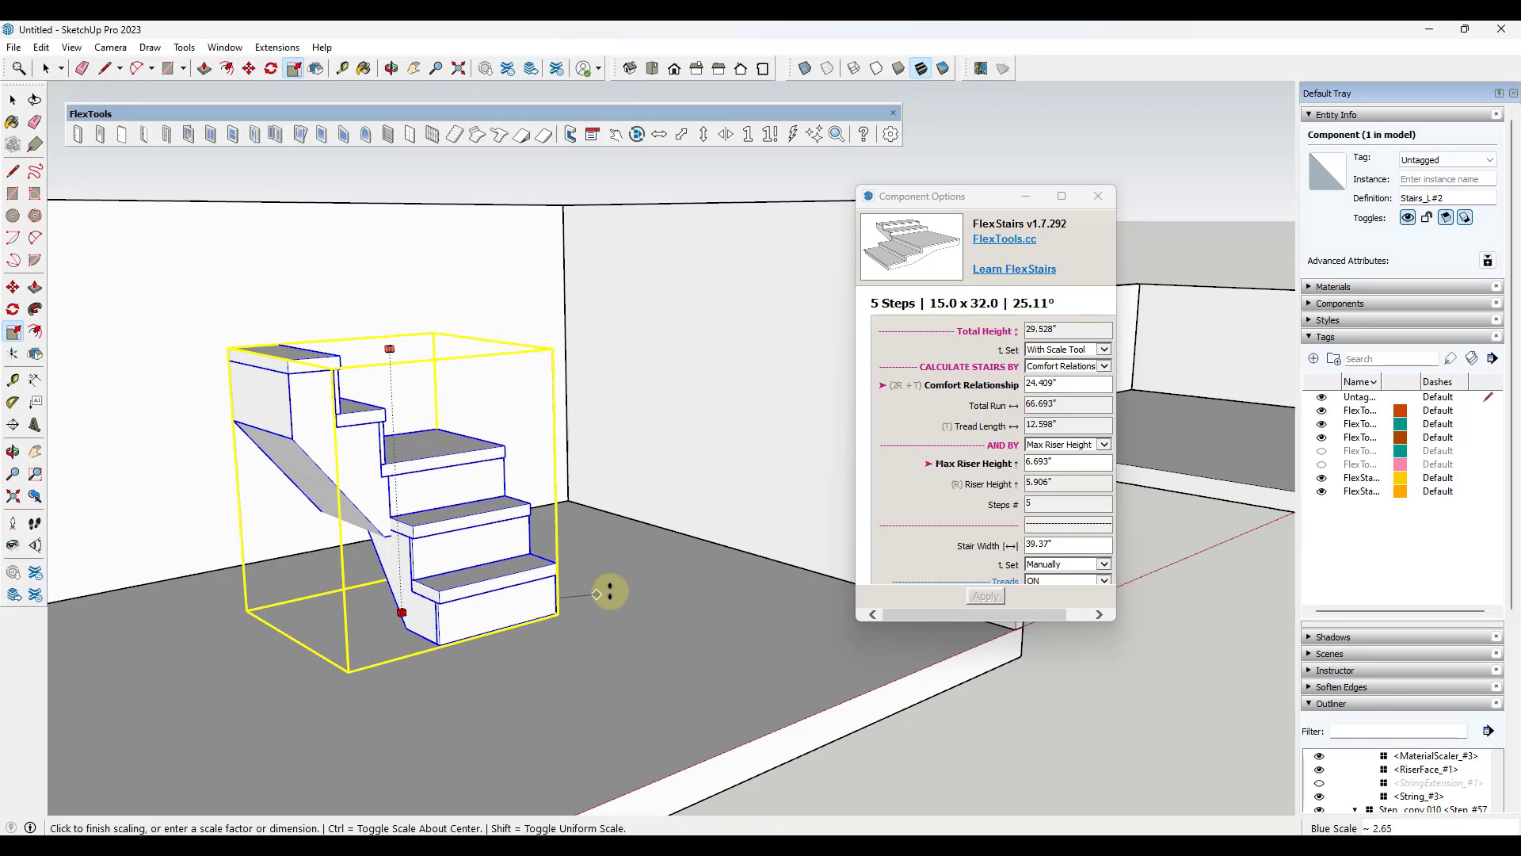
left_click(448, 580)
Step: Scale the L-shaped stairs further along the blue axis to a total height of 120 inches, near the wall tops
scroll(555, 634, "down", 2)
left_click(520, 411)
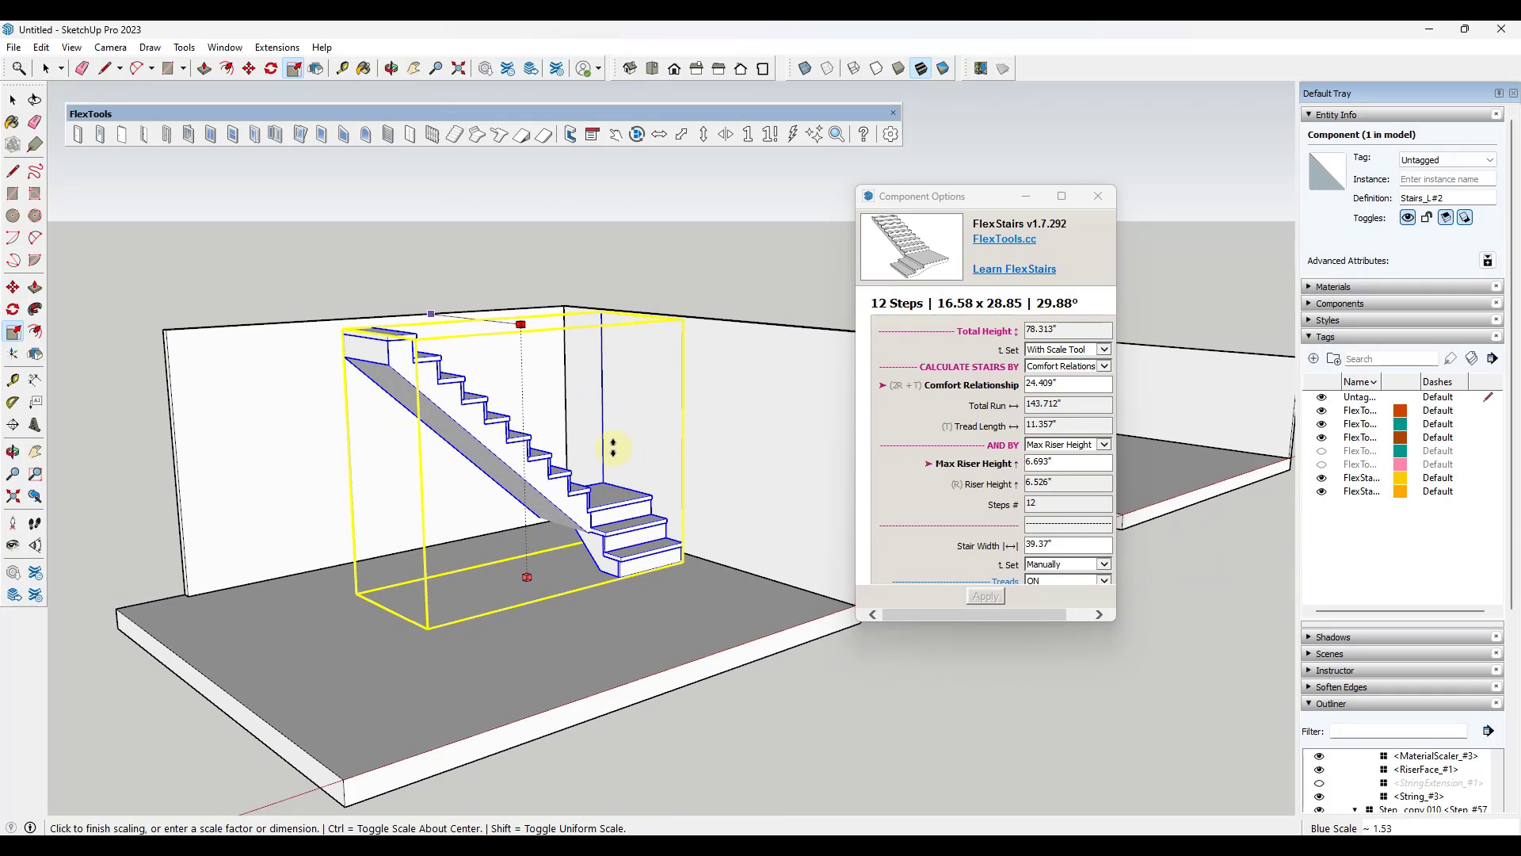
middle_click_drag(667, 472, 506, 486)
key("space")
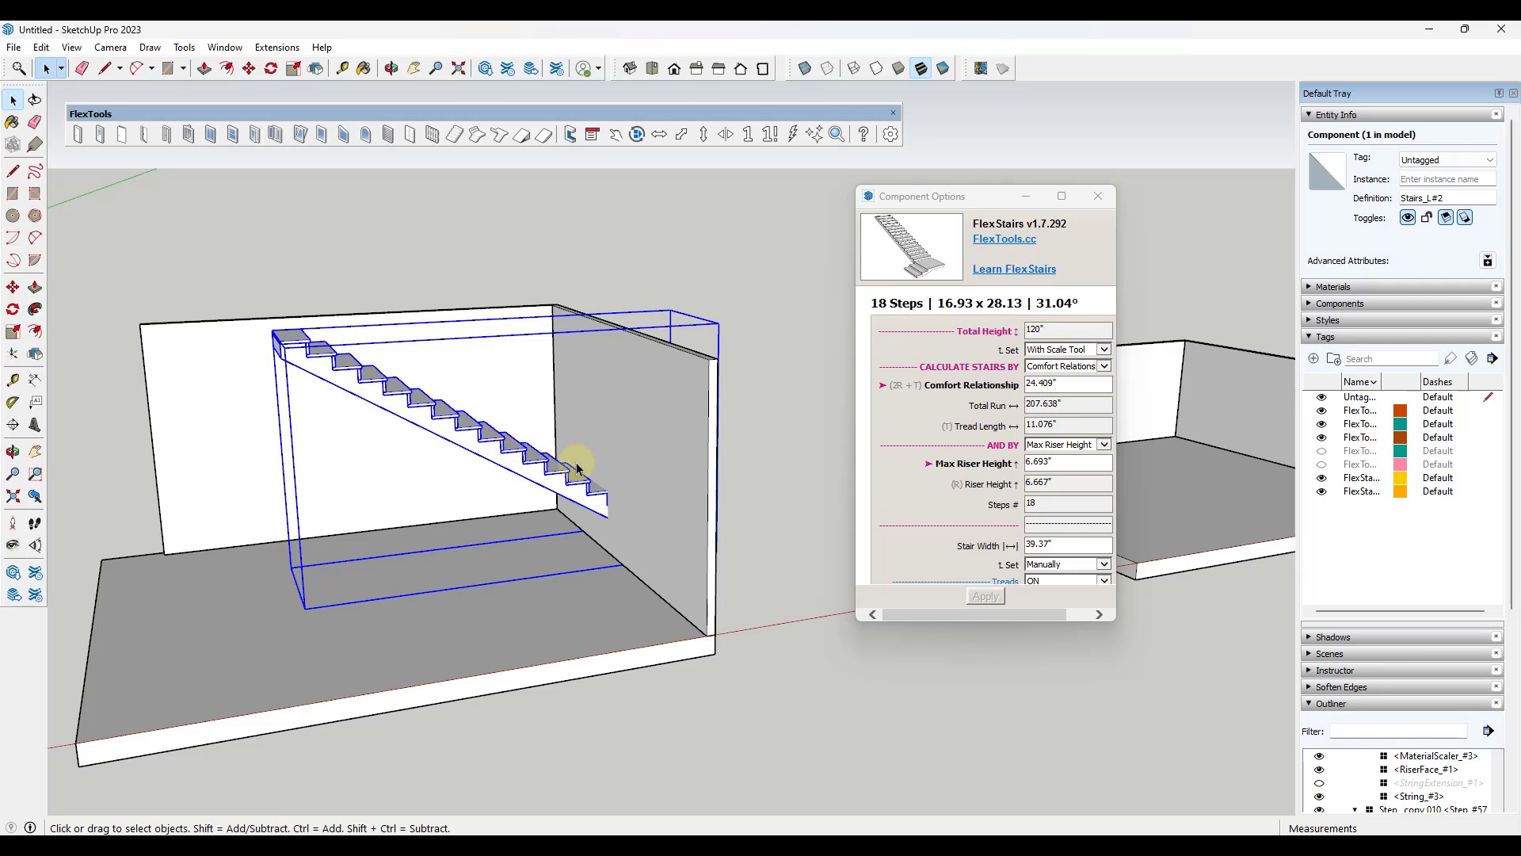
Step: Use the FlexTools click-behaviour tool to turn a step midway up the long flight into the corner landing
middle_click_drag(485, 465, 634, 519)
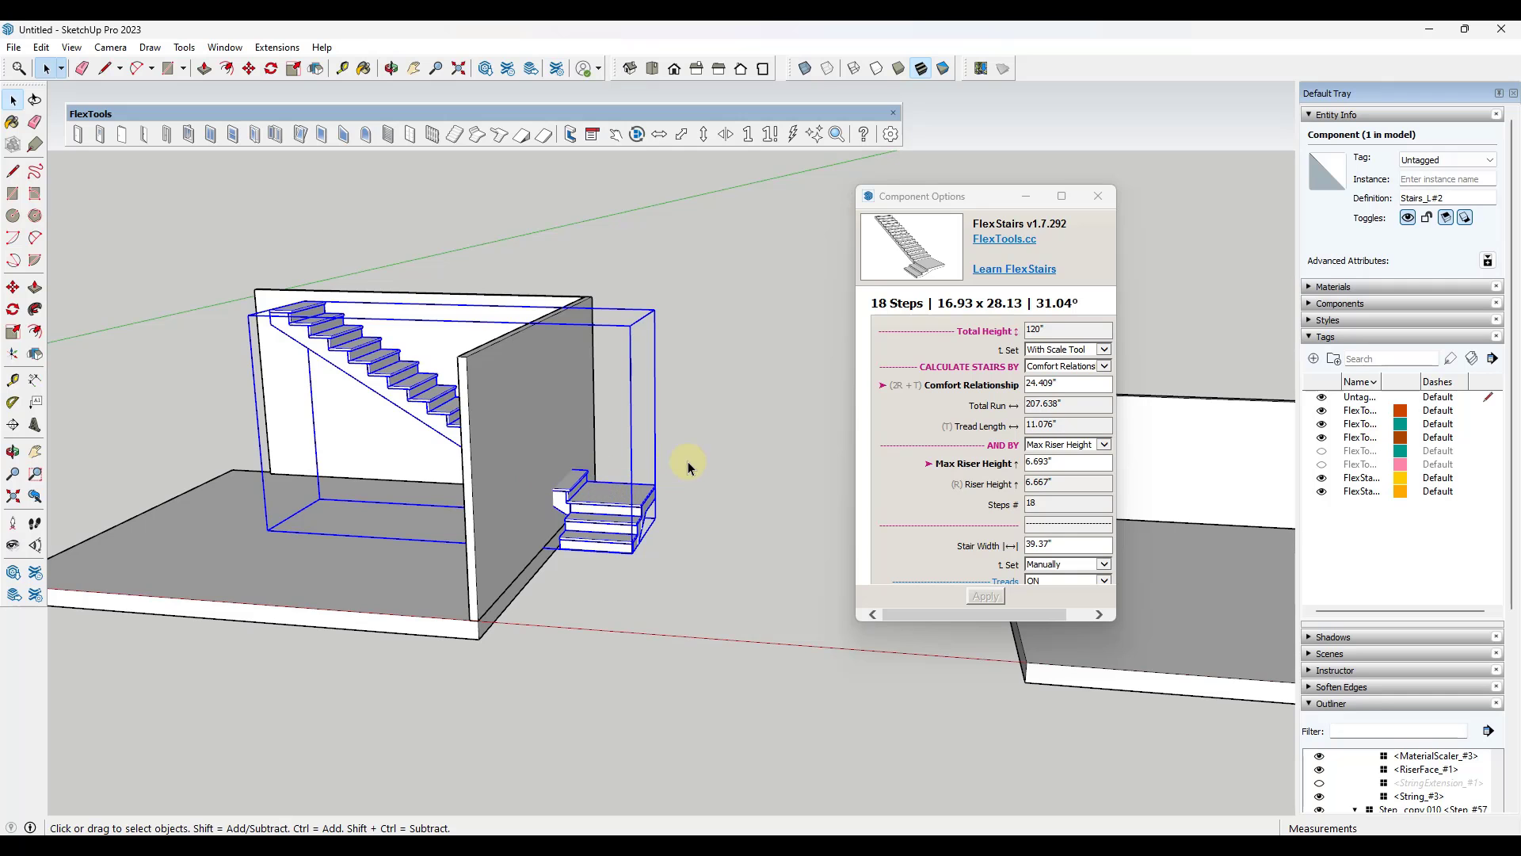
scroll(666, 479, "up", 3)
middle_click_drag(604, 499, 644, 469)
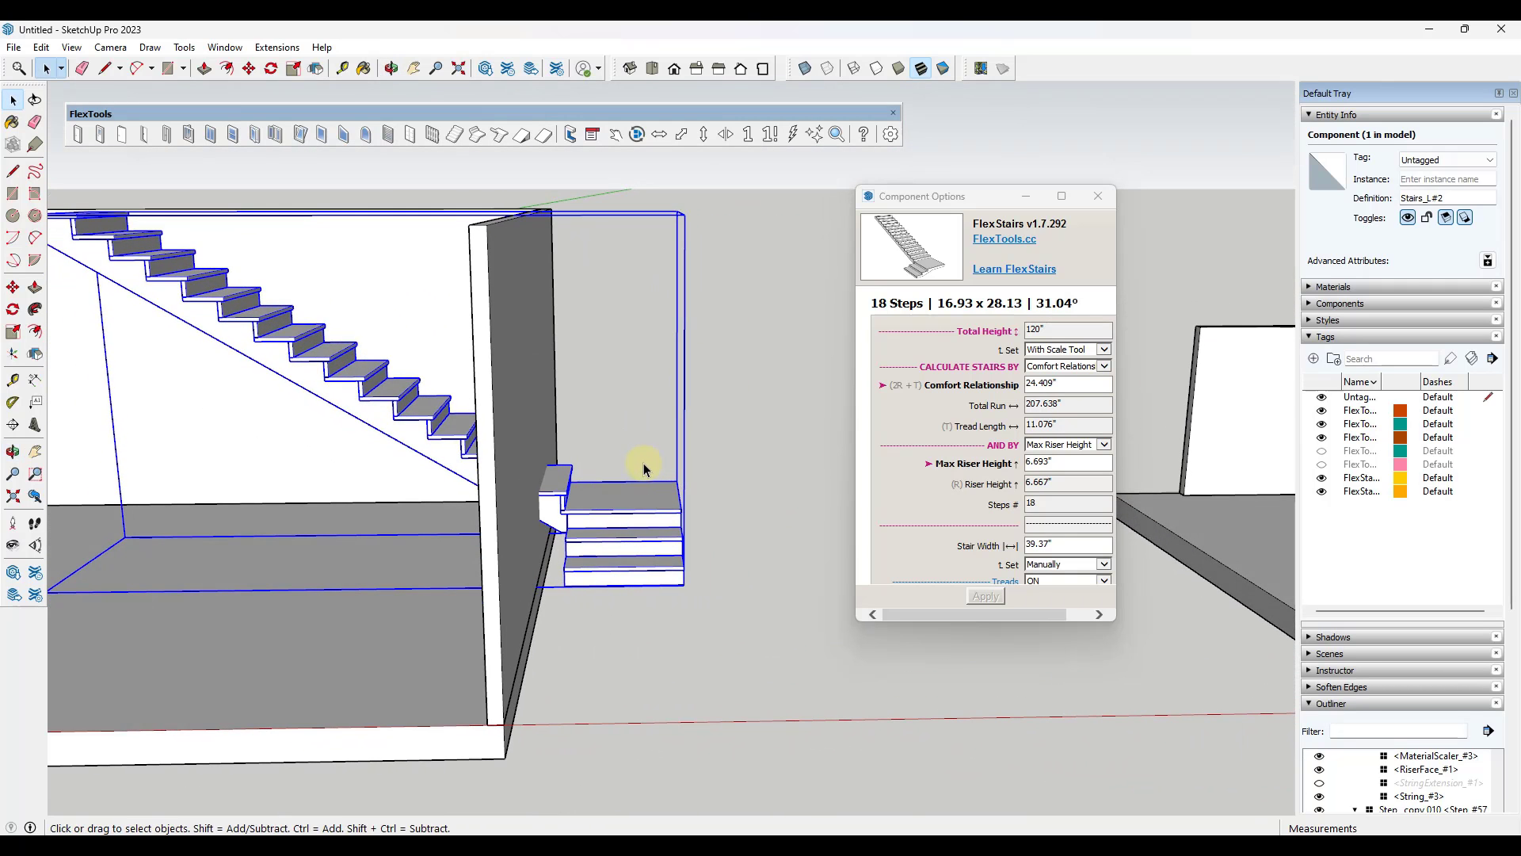
left_click(618, 136)
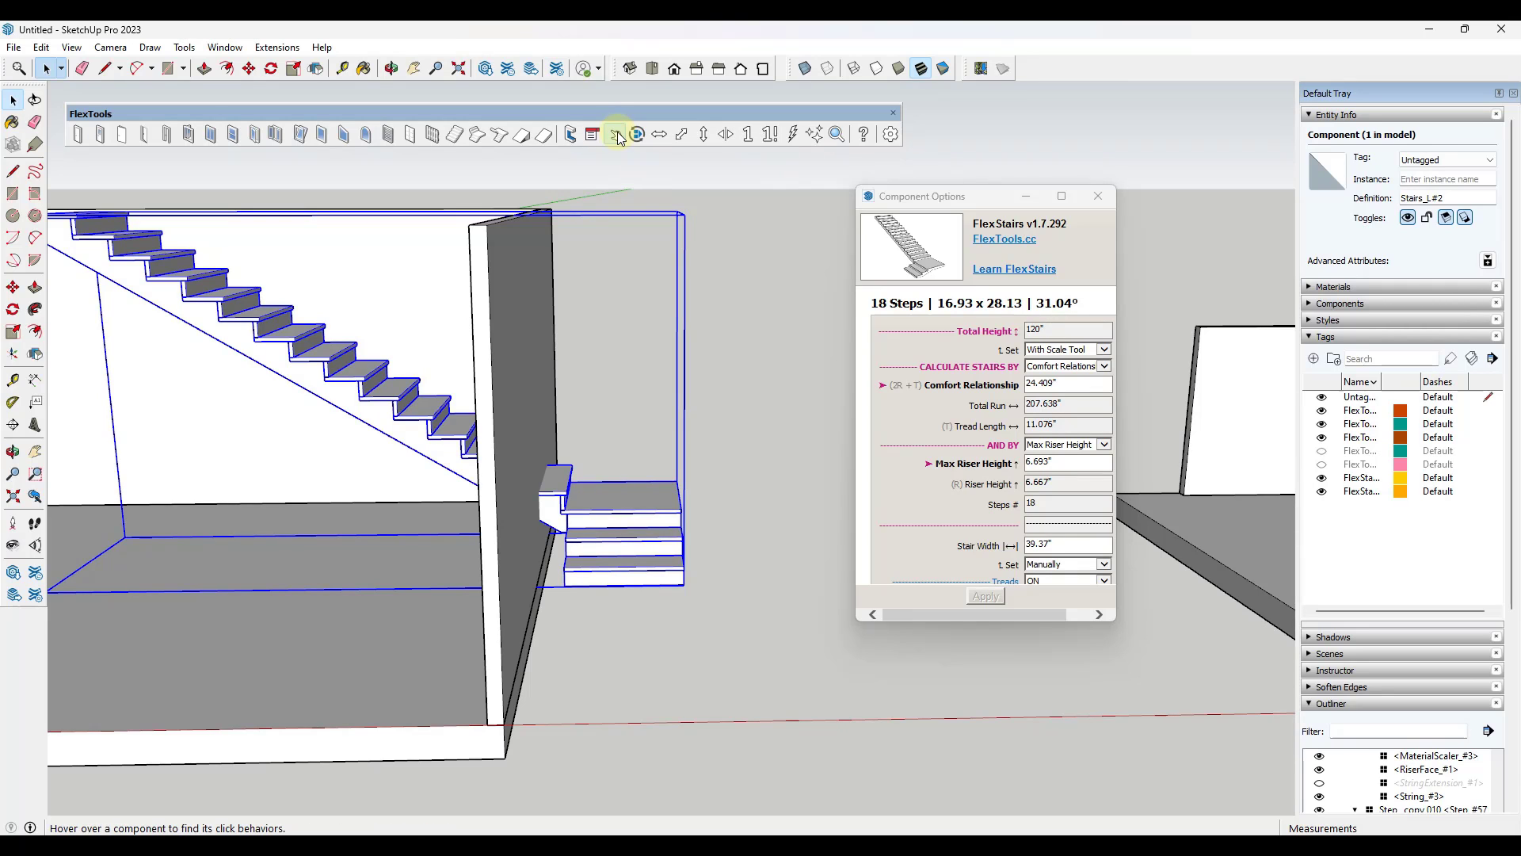
left_click(383, 414)
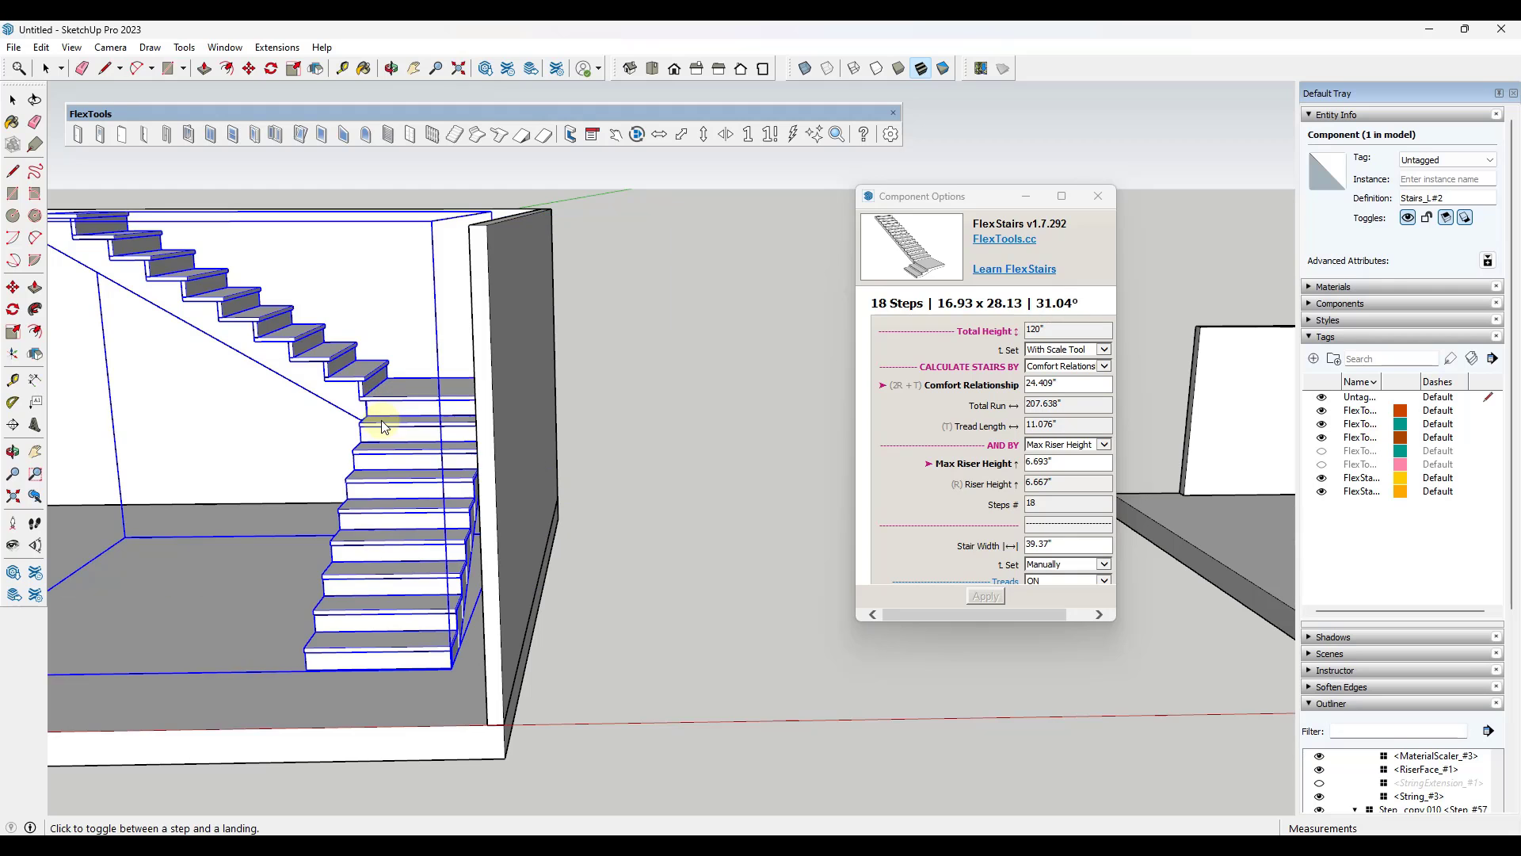
Step: Toggle a step just below the corner landing to shift the landing lower in the stairs
mouse_move(393, 421)
middle_mouse_down()
mouse_move(526, 435)
mouse_move(389, 426)
middle_mouse_up()
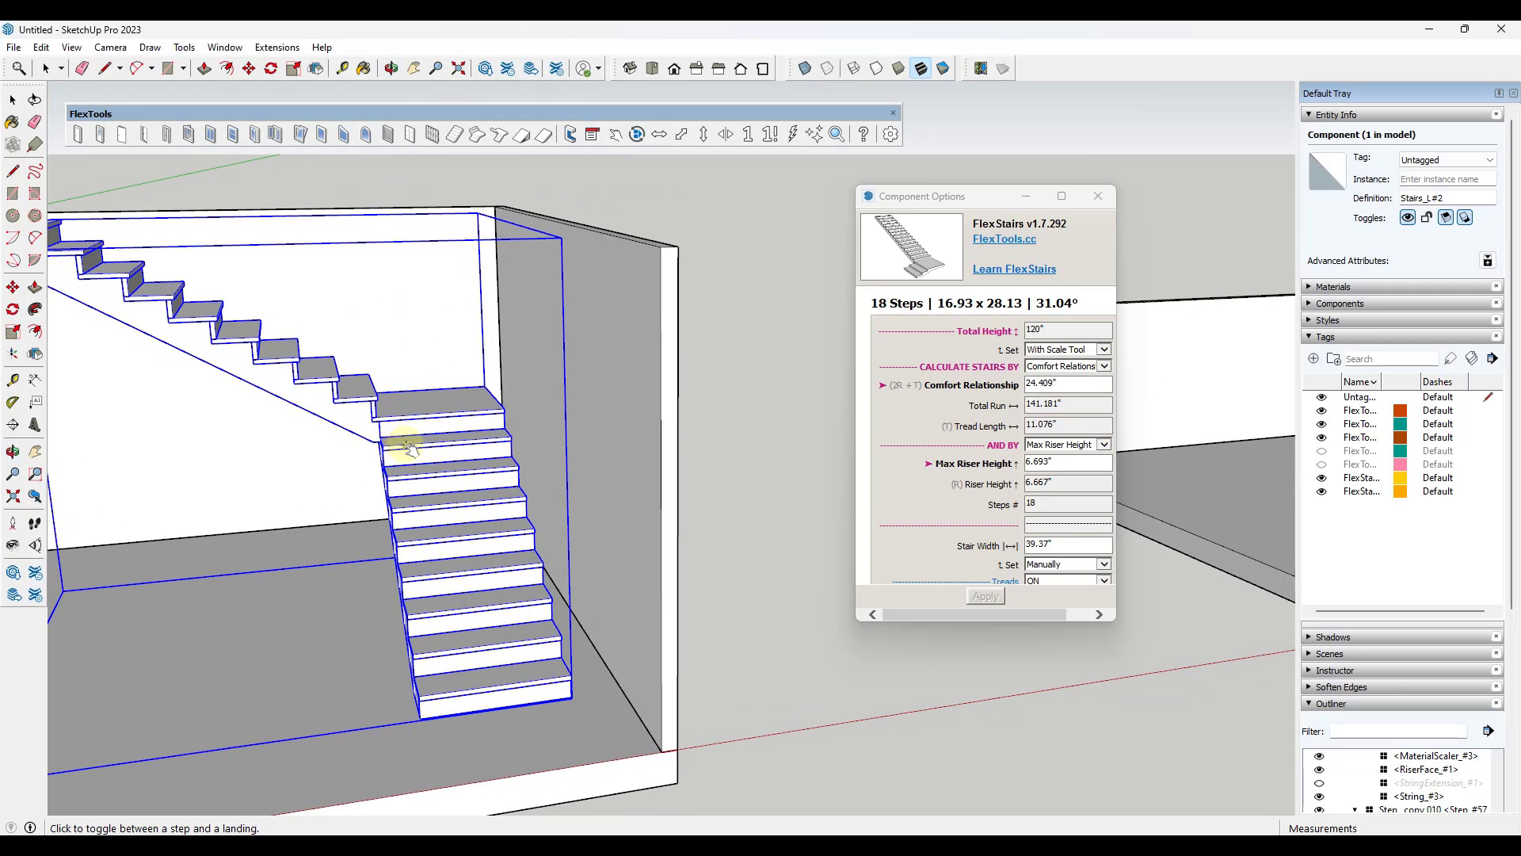
left_click(442, 461)
middle_click_drag(459, 450, 455, 501)
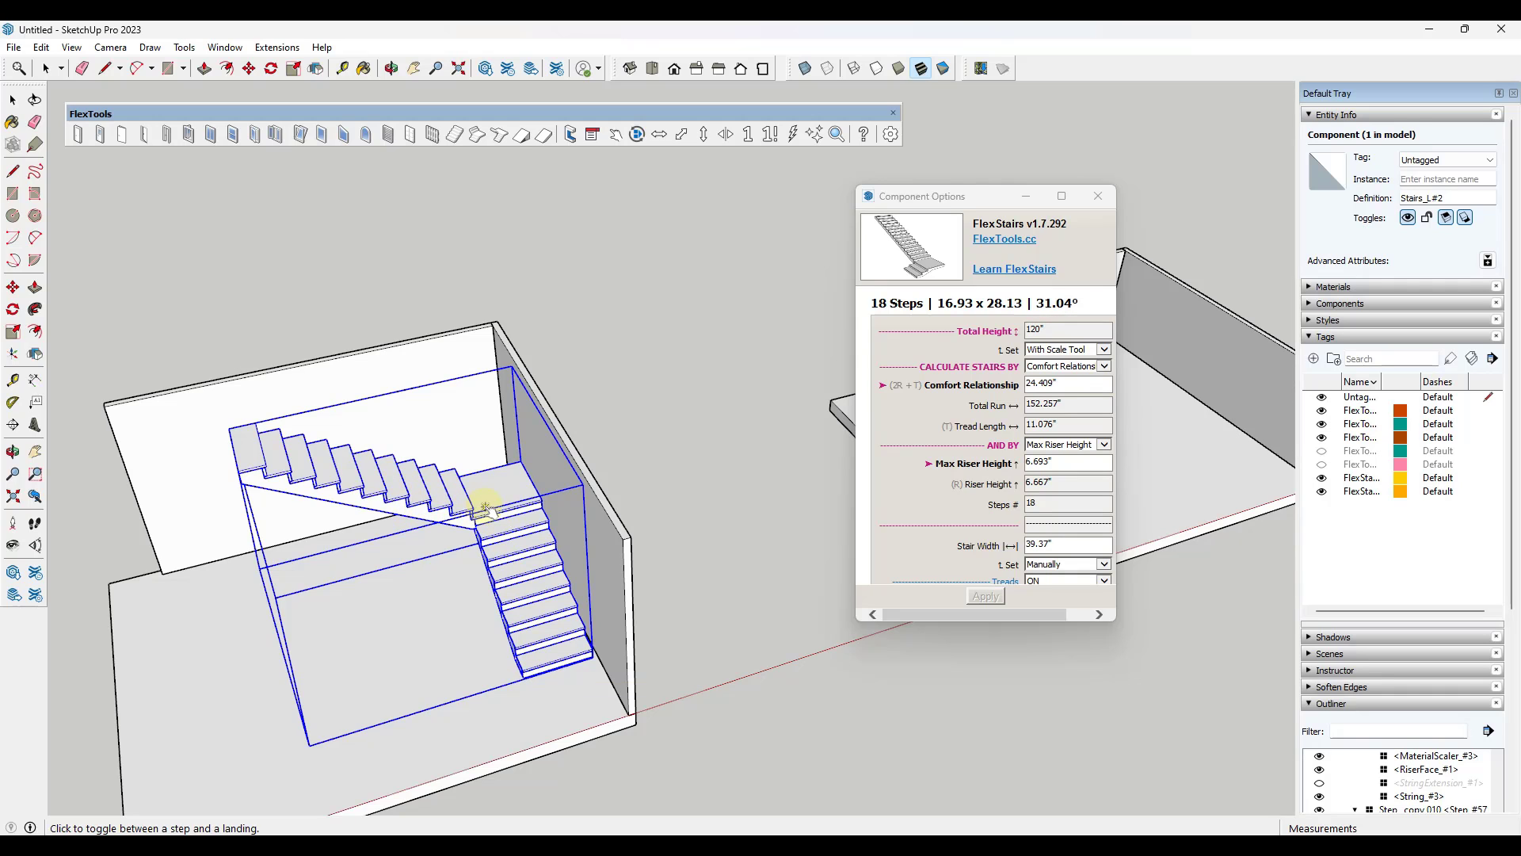
Step: Toggle steps along the upper flight to try different corner landing positions, leaving the landing one step higher
middle_click_drag(507, 497, 462, 513)
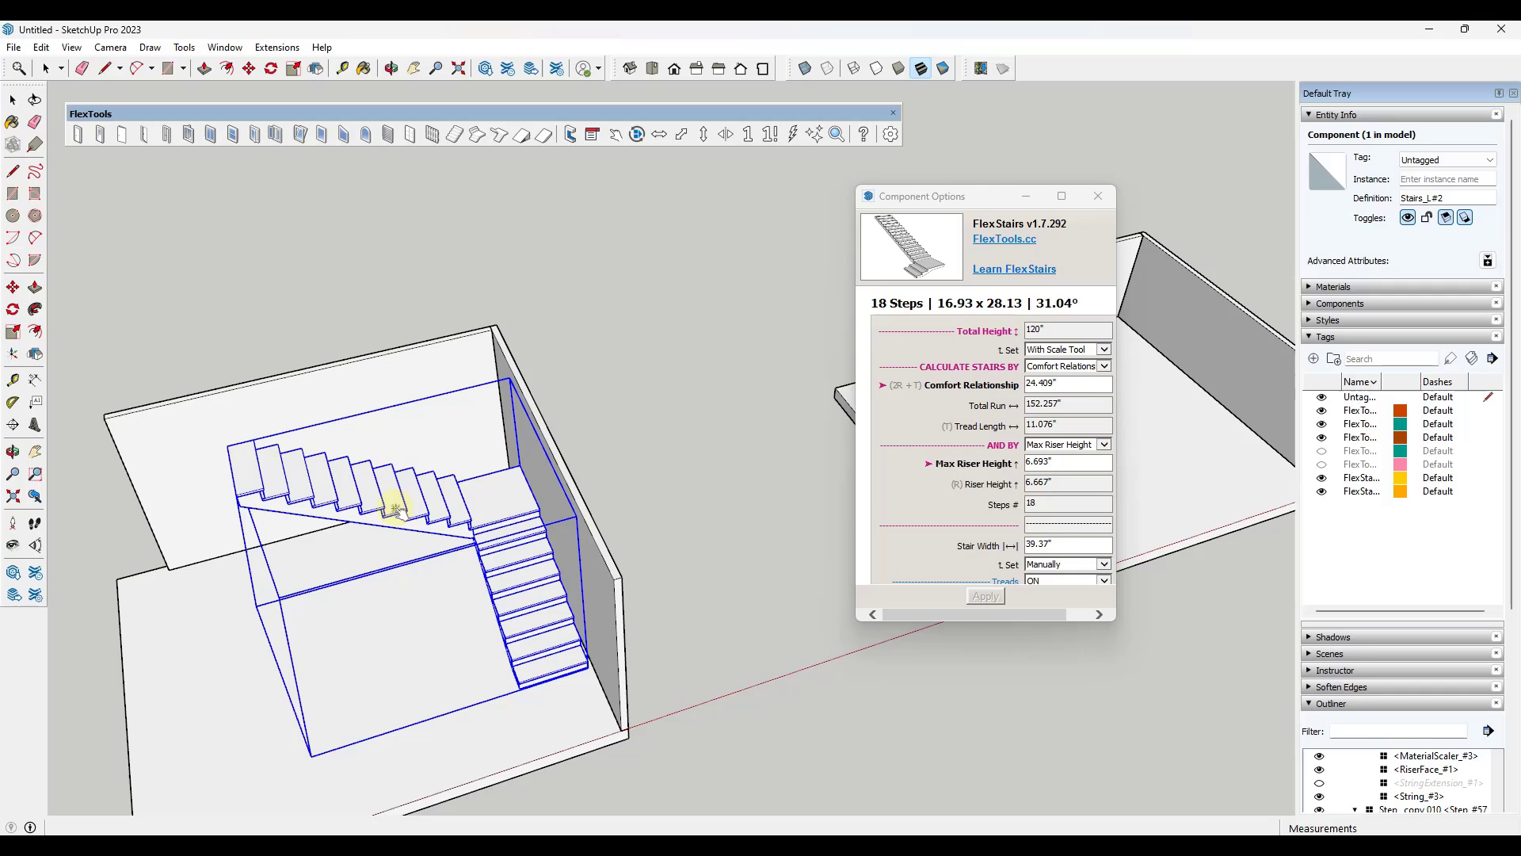
left_click(370, 493)
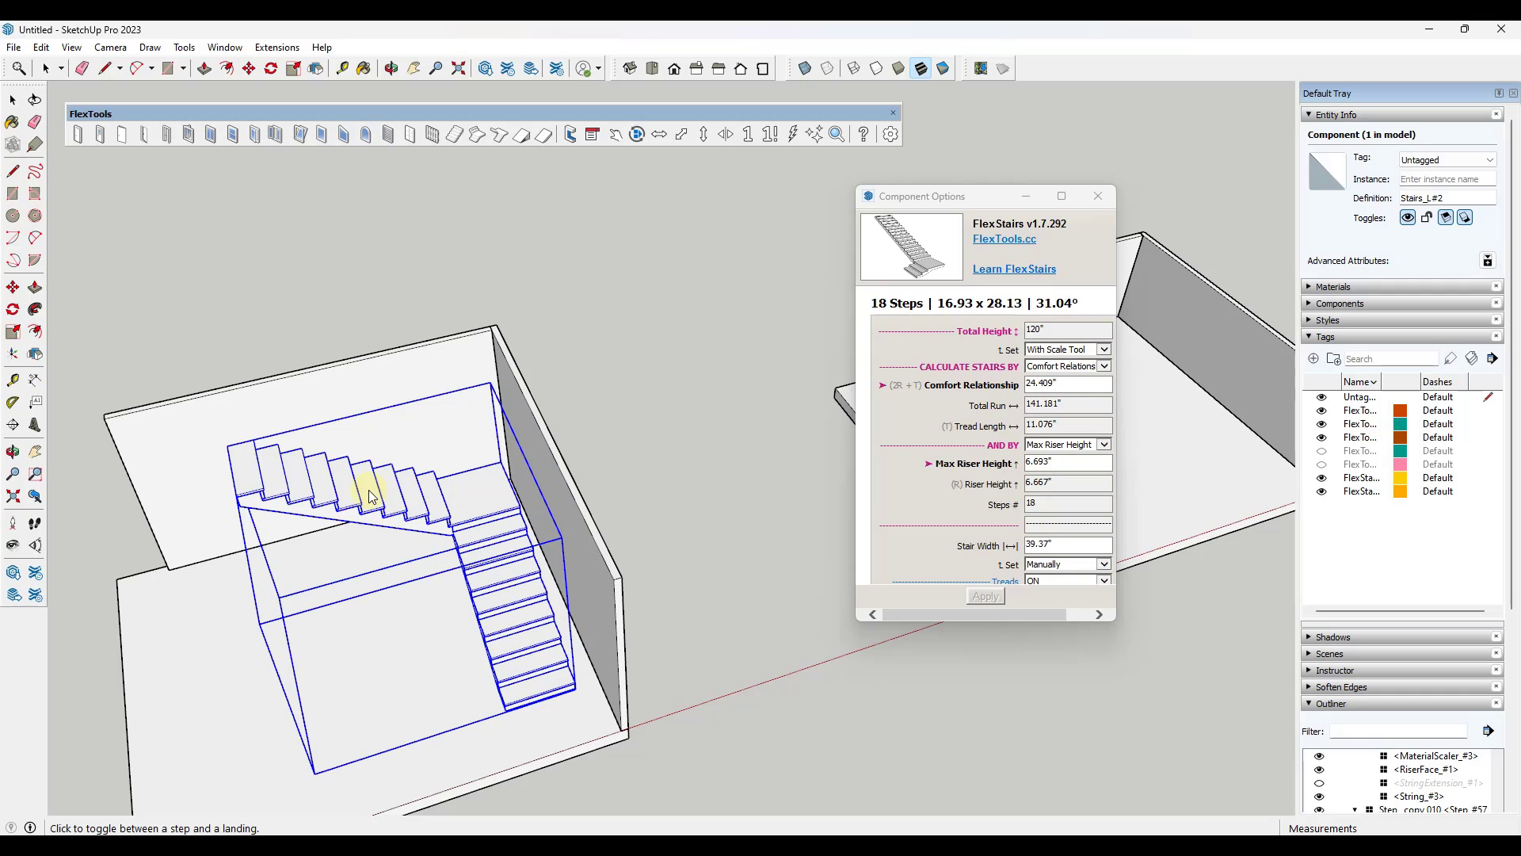
left_click(376, 529)
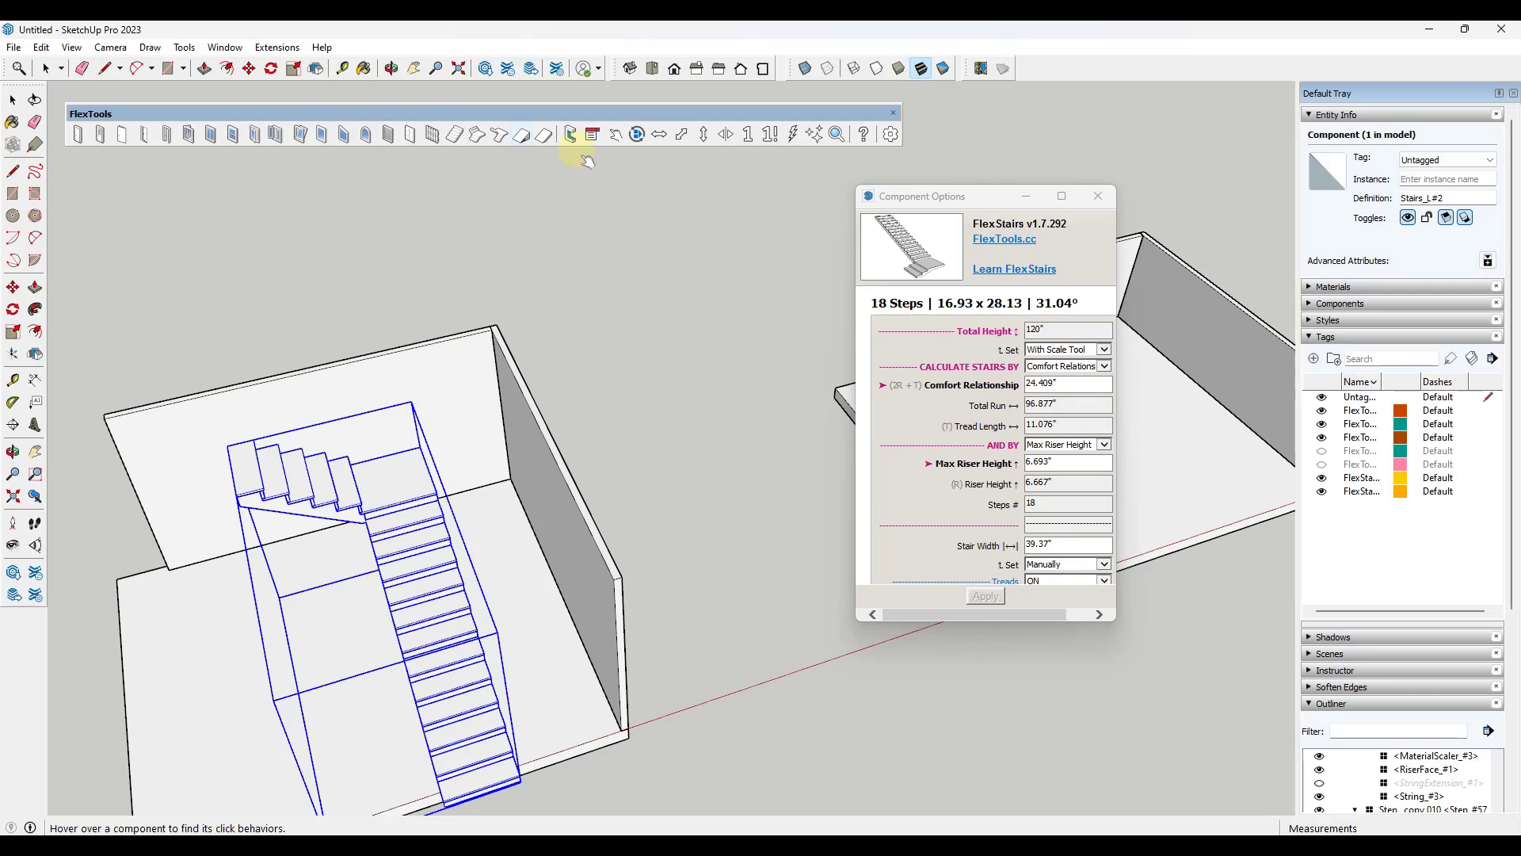
left_click(456, 536)
middle_click_drag(458, 537, 534, 511)
scroll(516, 437, "down", 3)
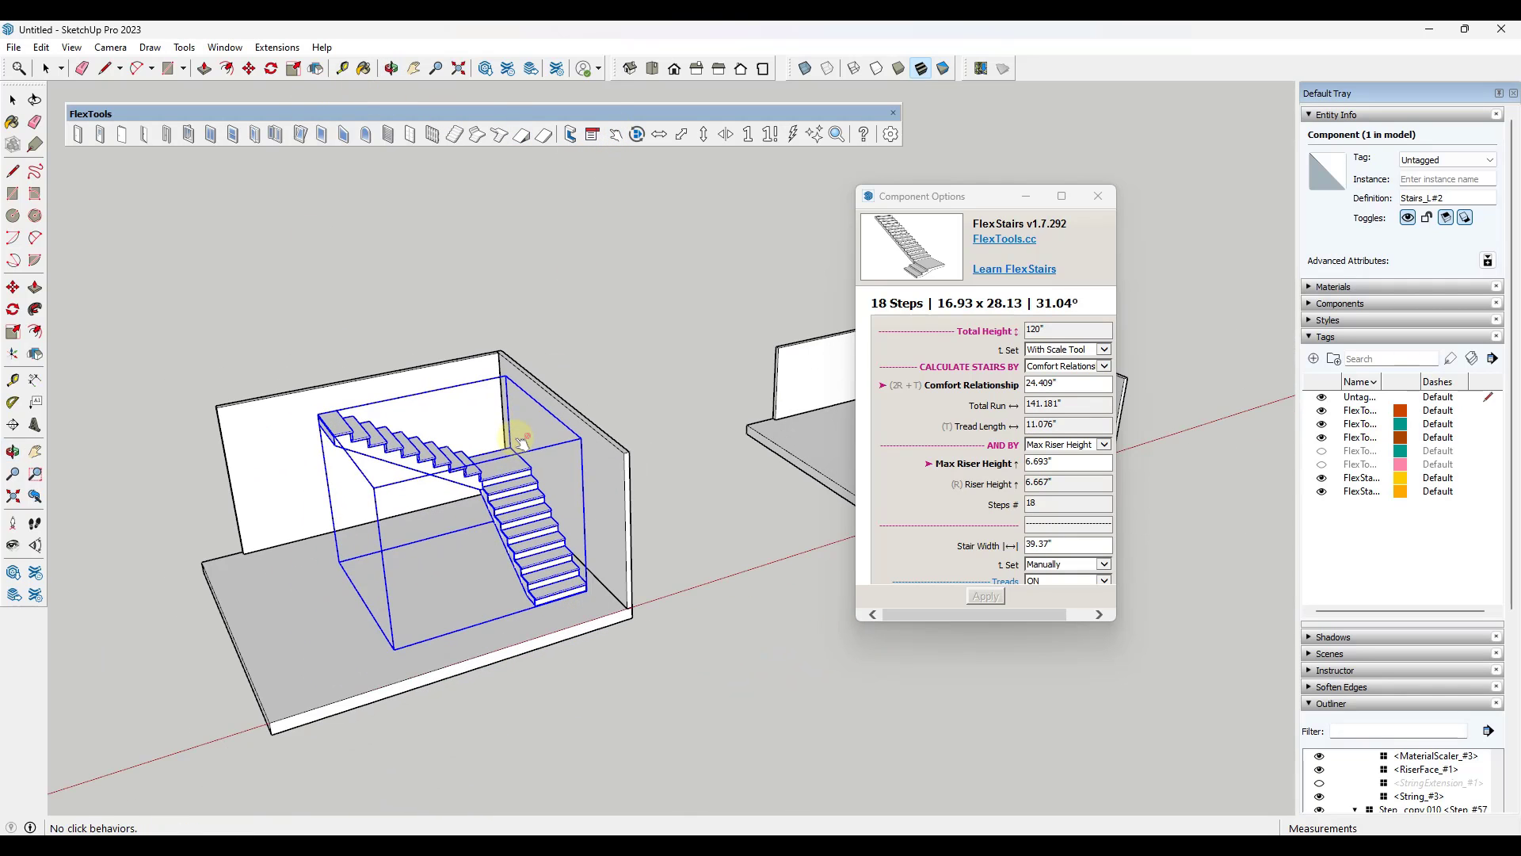
Step: Move the L-shaped stairs by their back corner so that they fit against the two walls
middle_click_drag(515, 437, 516, 438)
scroll(517, 441, "up", 2)
key("m")
left_click(502, 441)
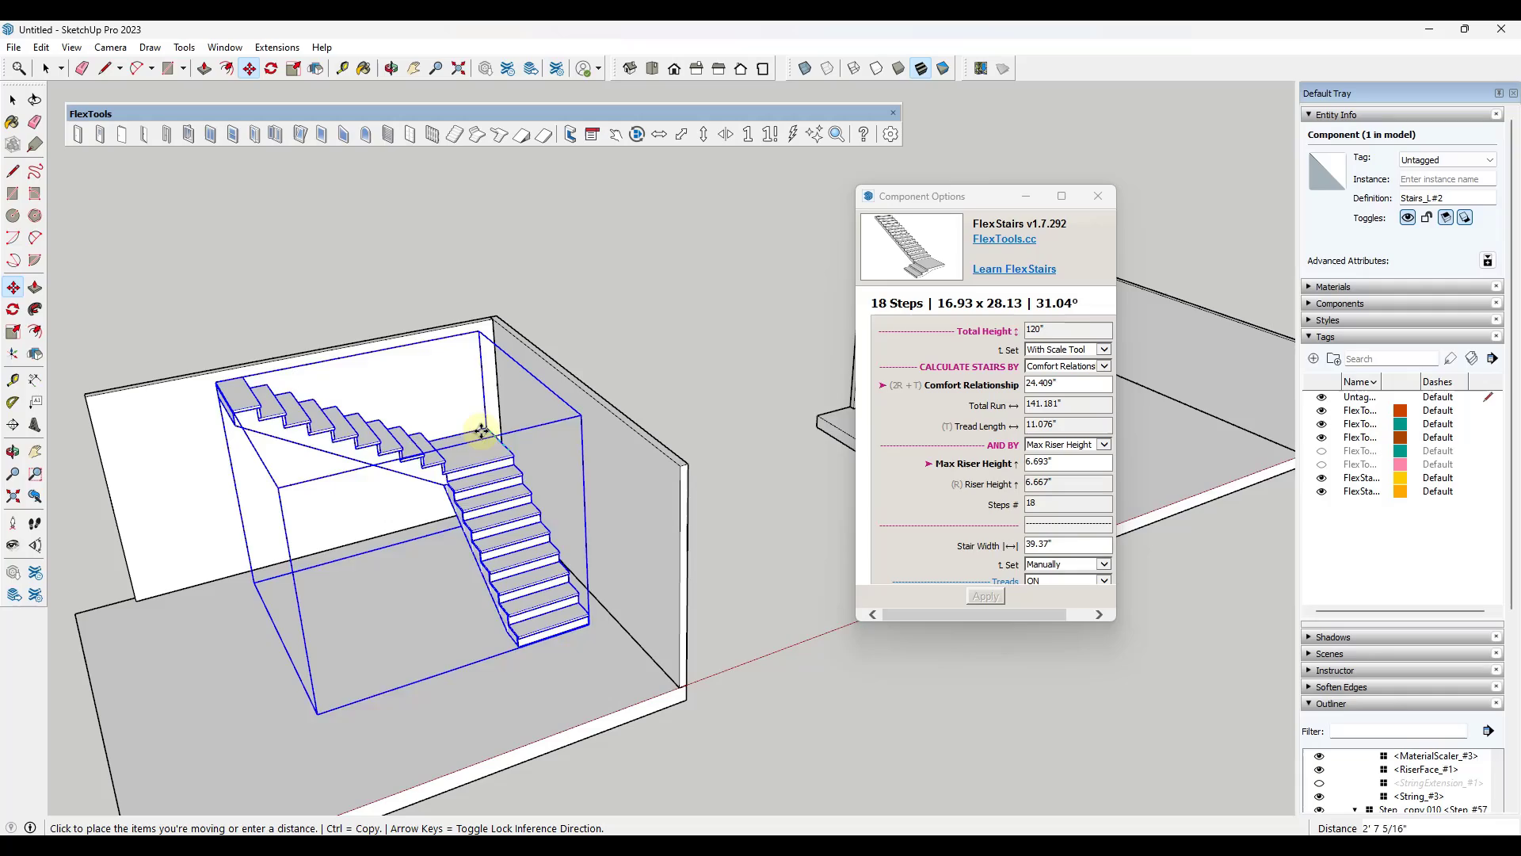
left_click(469, 417)
middle_click_drag(444, 411, 555, 424)
scroll(563, 404, "up", 1)
scroll(550, 423, "down", 2)
key("space")
Step: Scale the L-shaped stairs along the blue axis by 0.50 to a total height of 60 inches
scroll(577, 420, "down", 2)
scroll(577, 421, "up", 6)
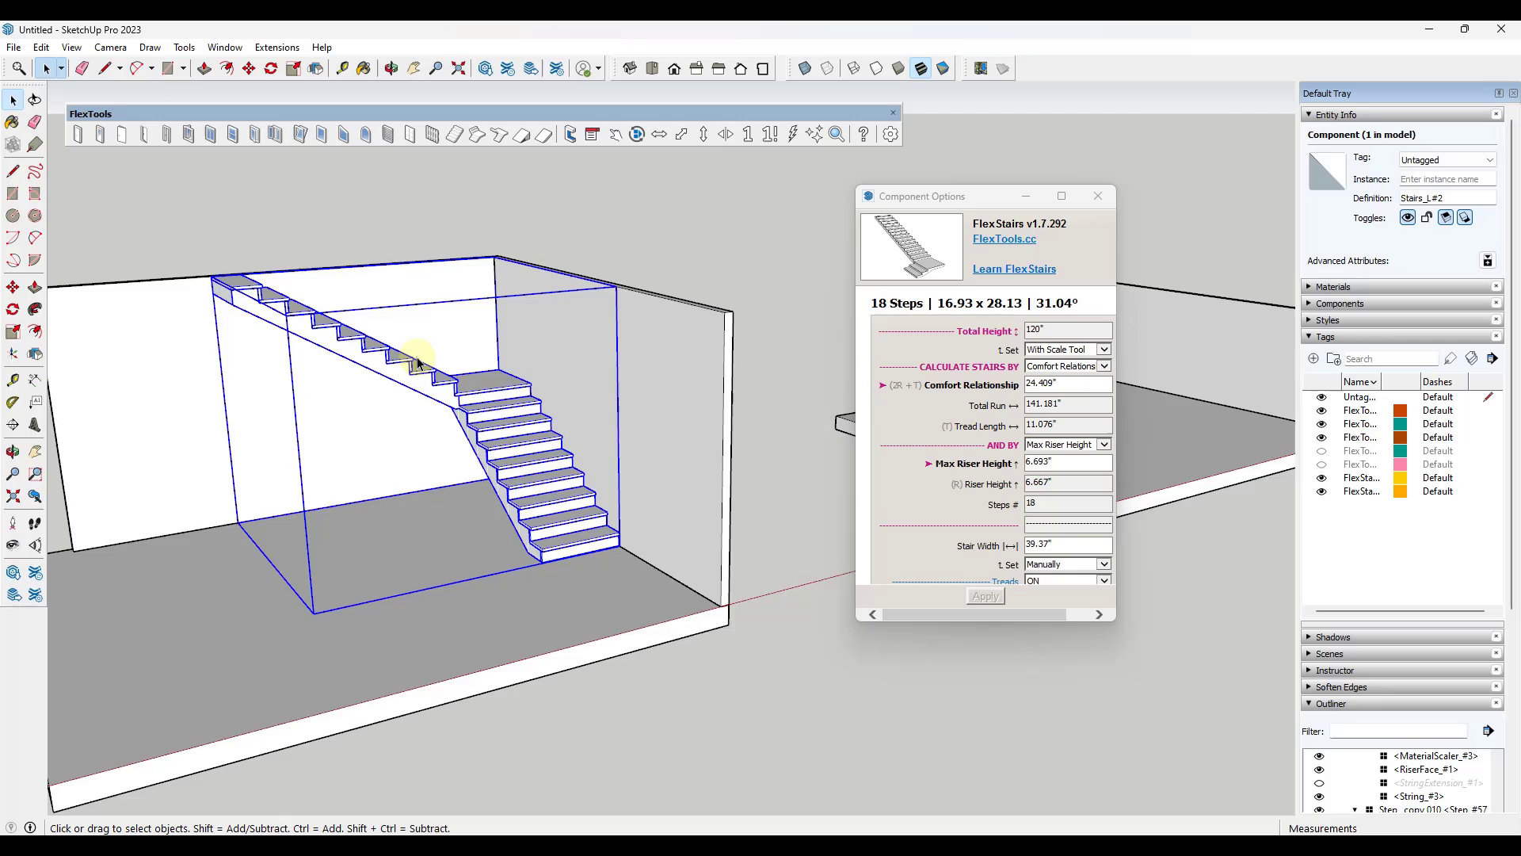
scroll(415, 361, "down", 2)
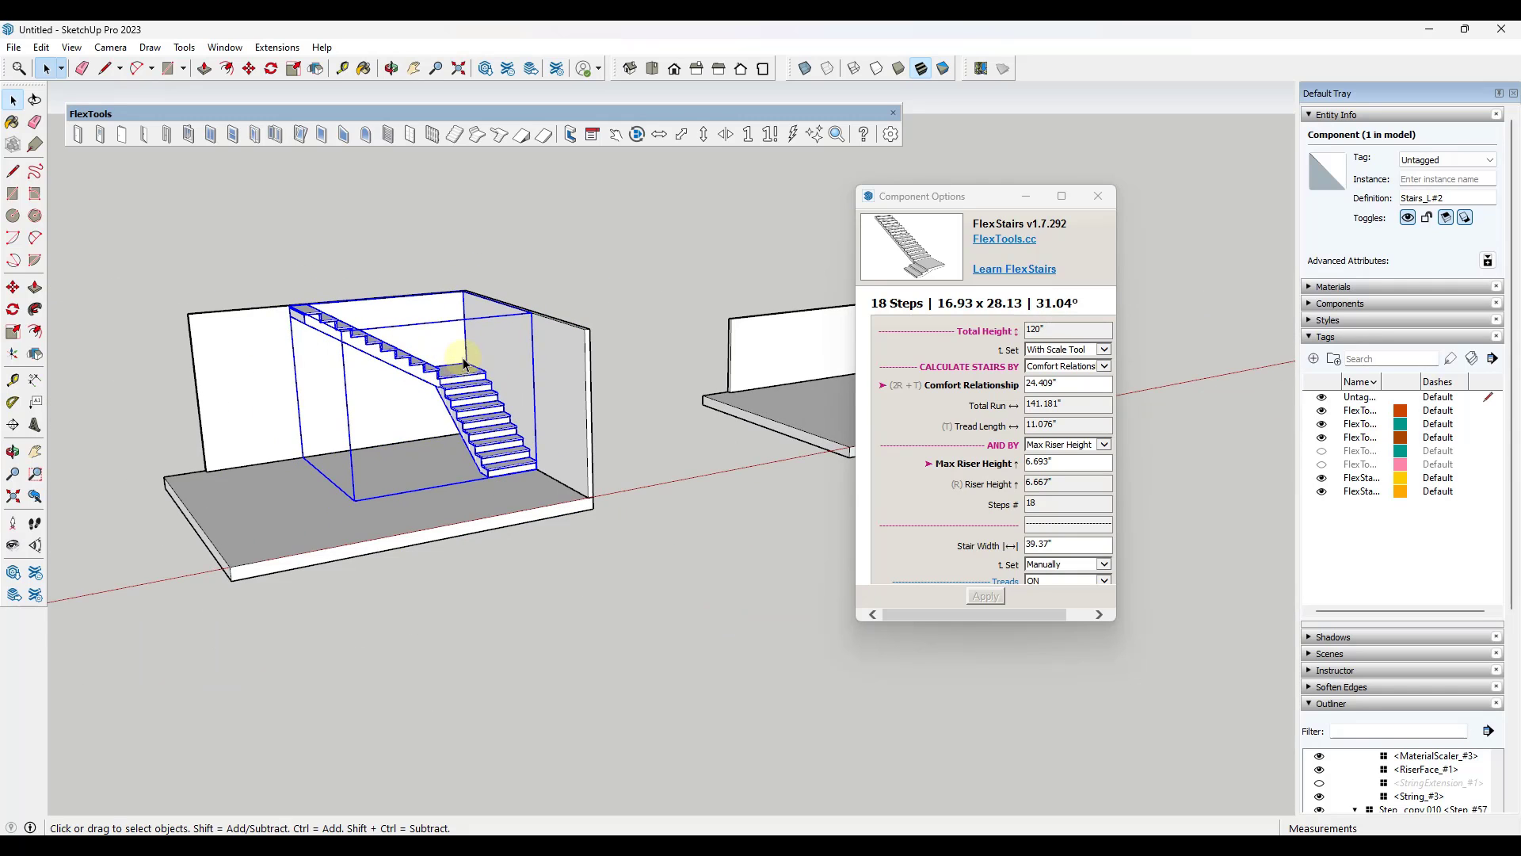
middle_click_drag(463, 358, 516, 423)
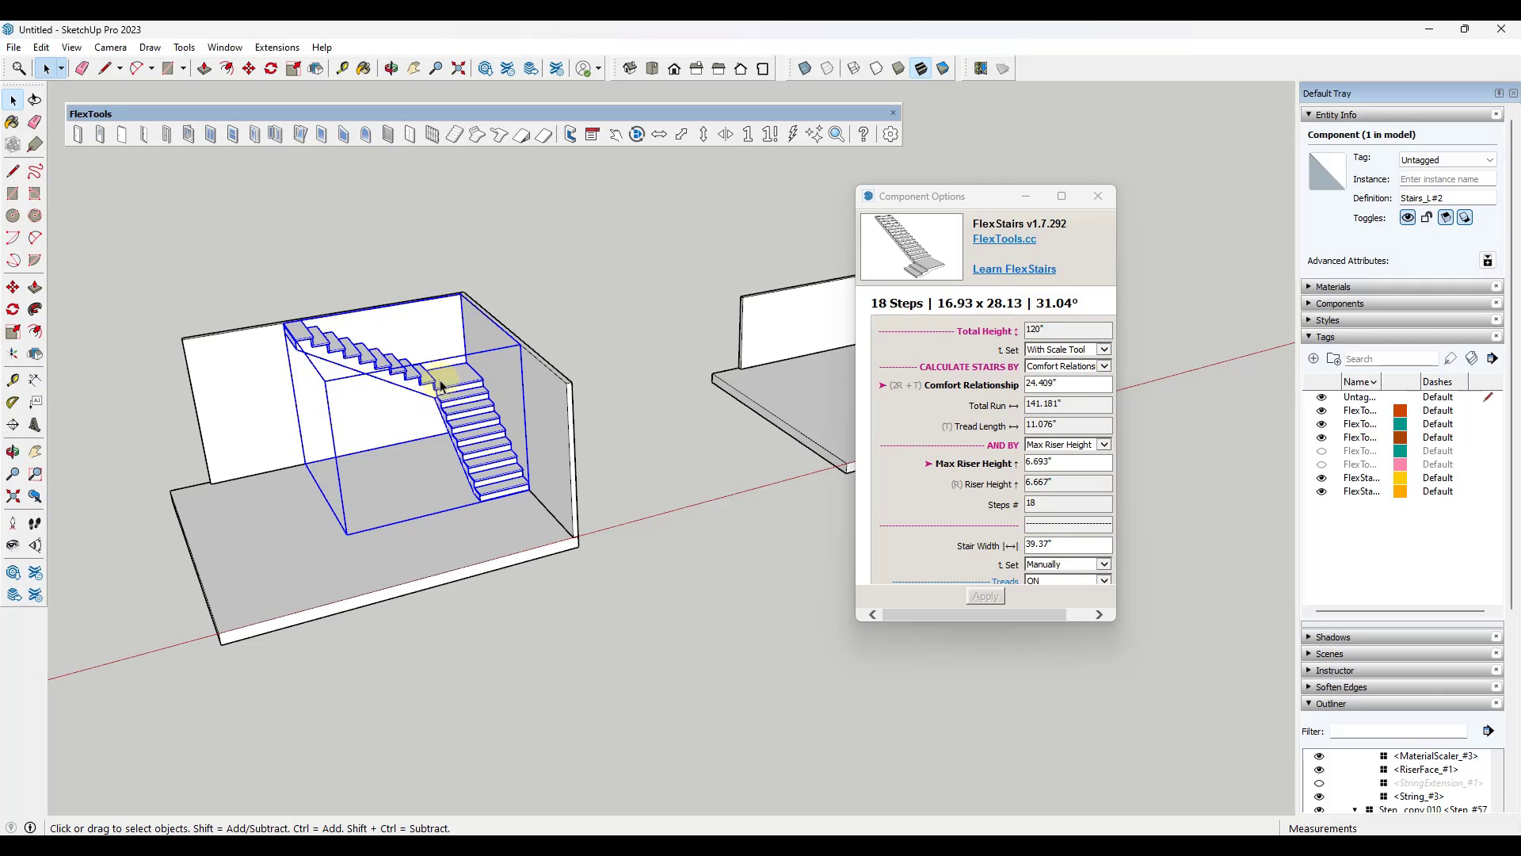
scroll(439, 378, "up", 3)
key("s")
left_click(392, 318)
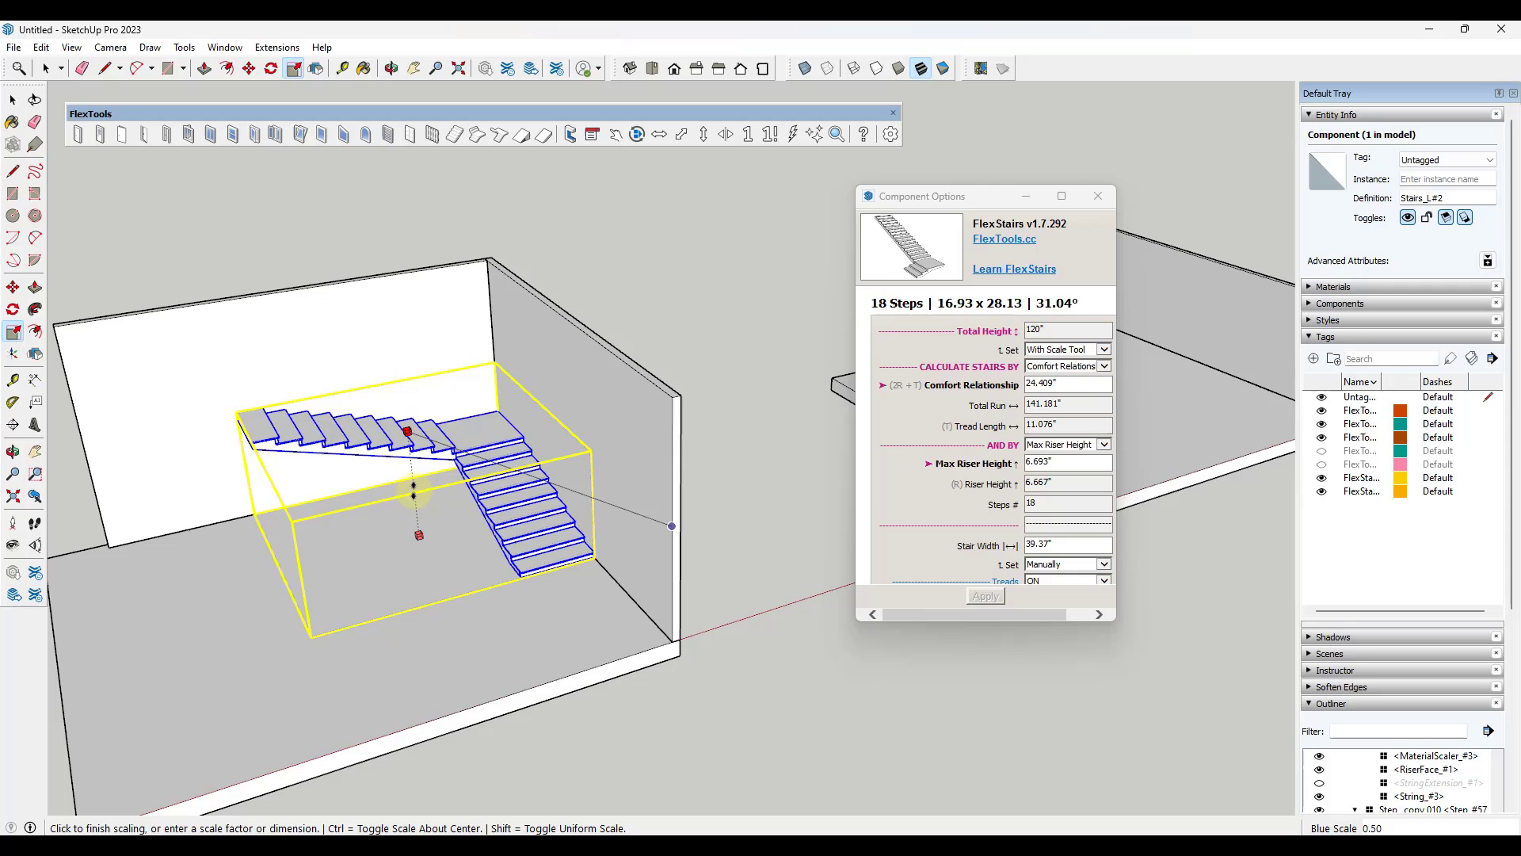
left_click(413, 492)
Step: Use the FlexTools click-behaviour tool to turn a step midway down the shortened stairs into the corner landing
middle_click_drag(340, 467, 358, 271)
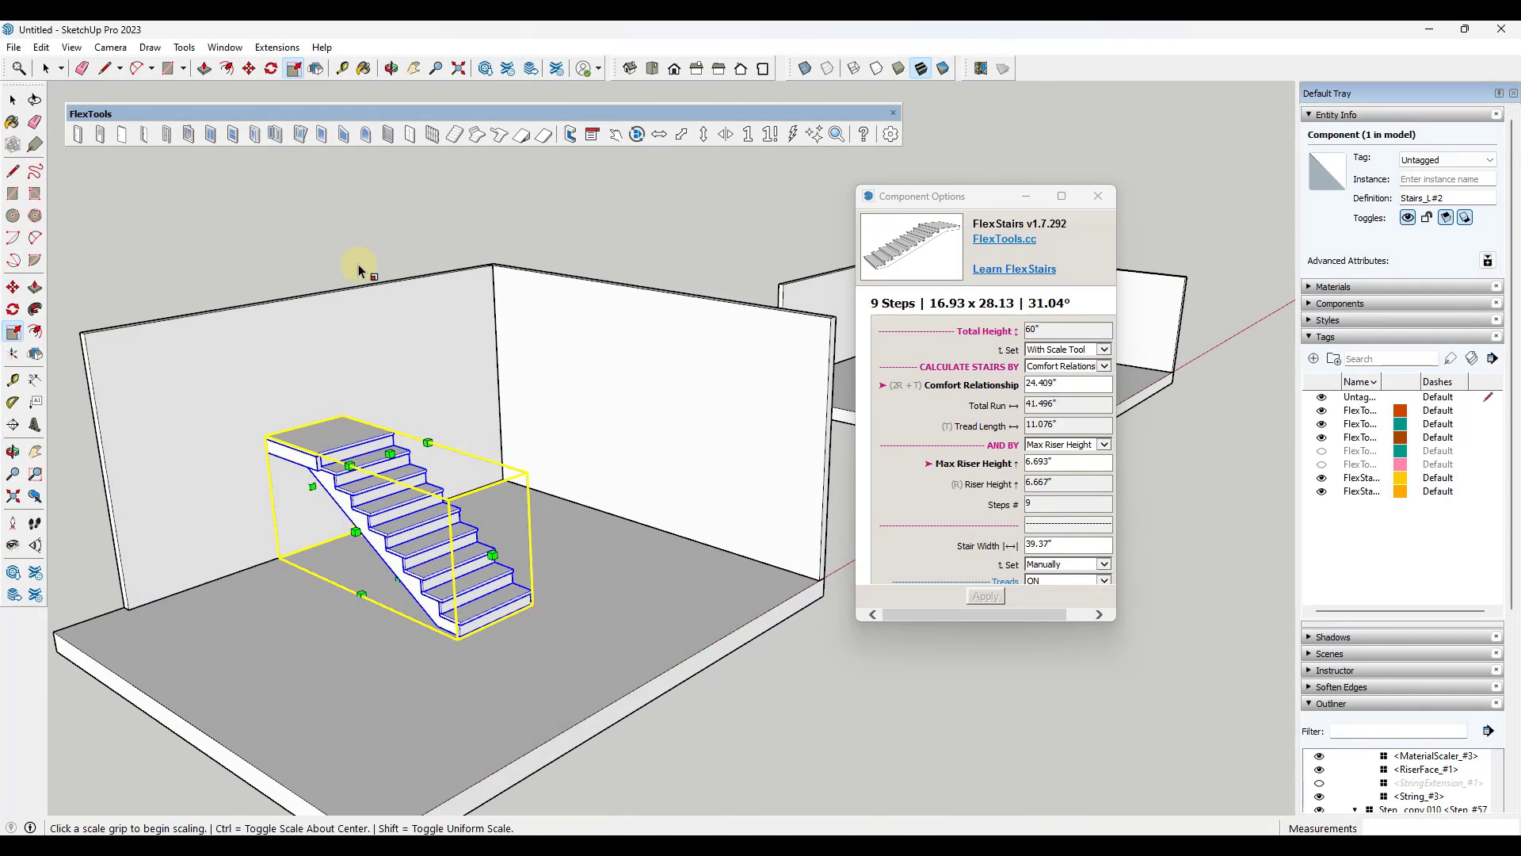
left_click(613, 136)
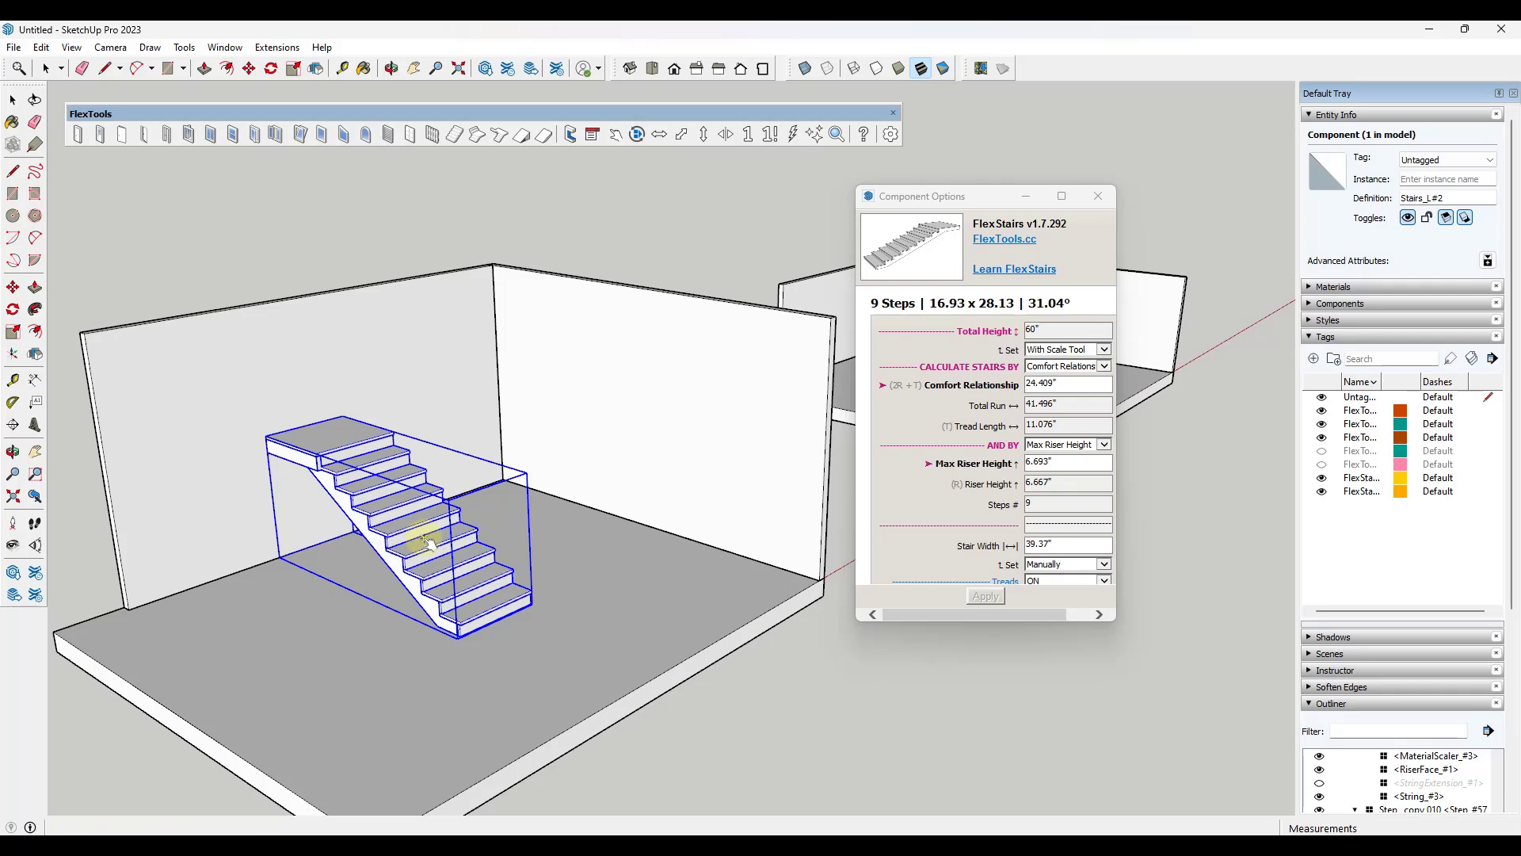
left_click(425, 541)
Step: Move the shortened L-shaped stairs by their back corner toward the corner of the two walls
middle_click_drag(440, 502, 420, 443)
key("m")
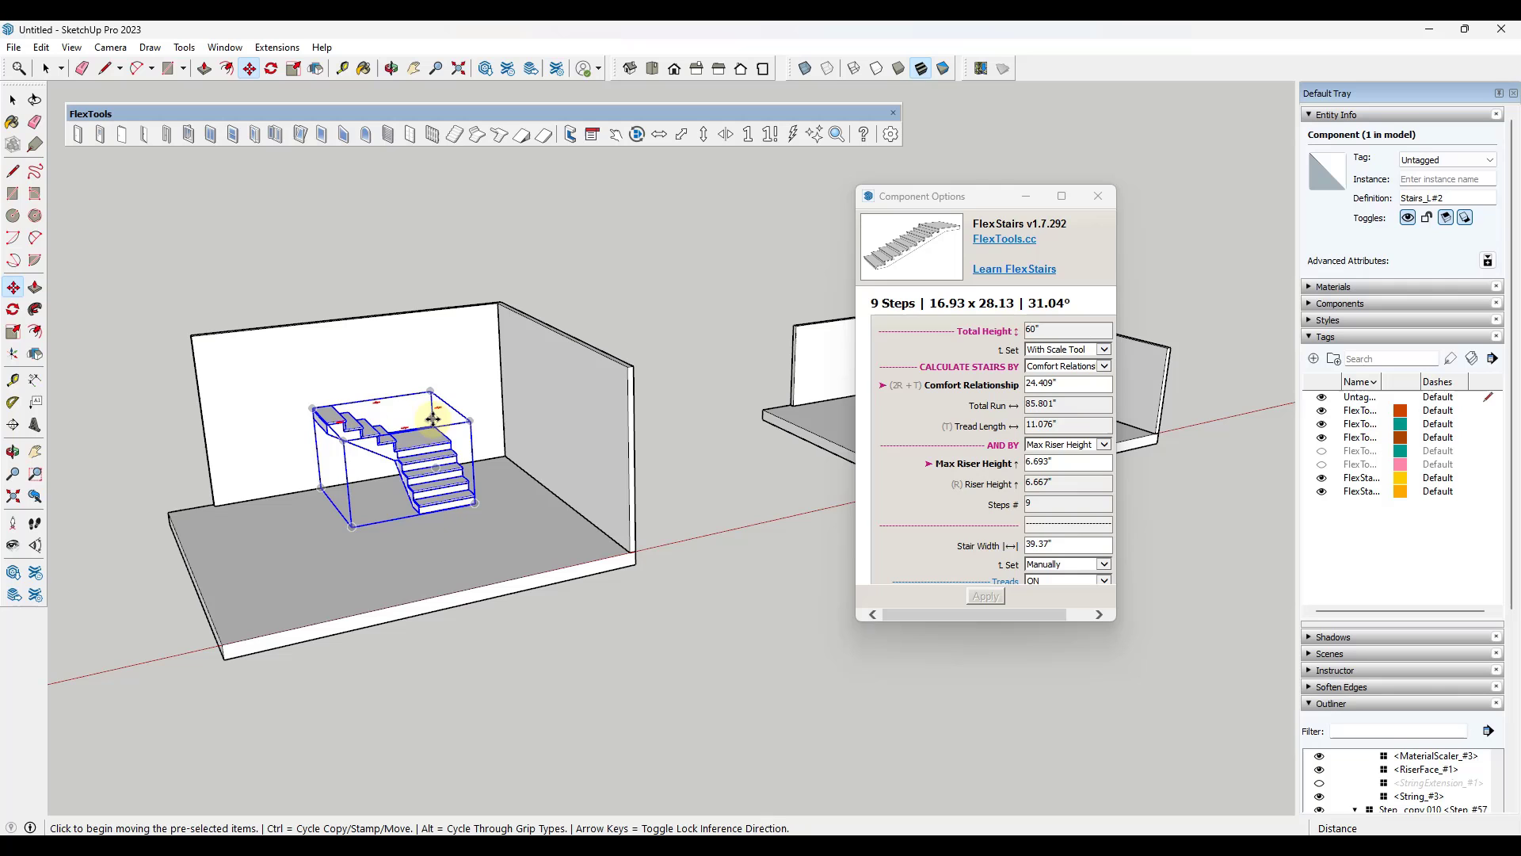
left_click_drag(433, 424, 506, 426)
Step: Copy the L-shaped stairs from their bottom front corner to the top end of the upper flight
middle_click_drag(505, 427, 424, 364)
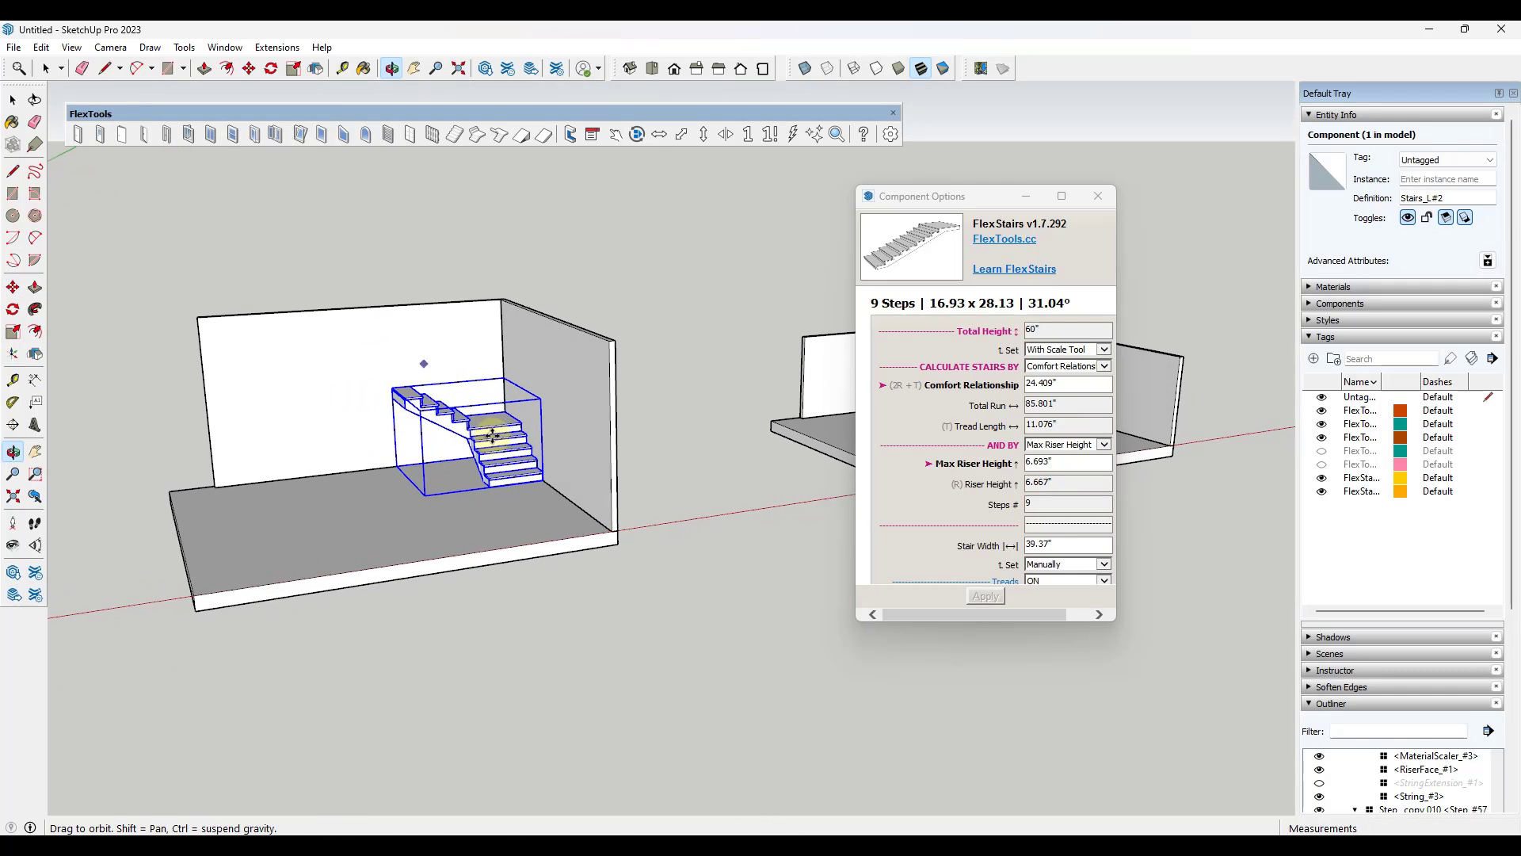
left_click(544, 479)
key("ctrl")
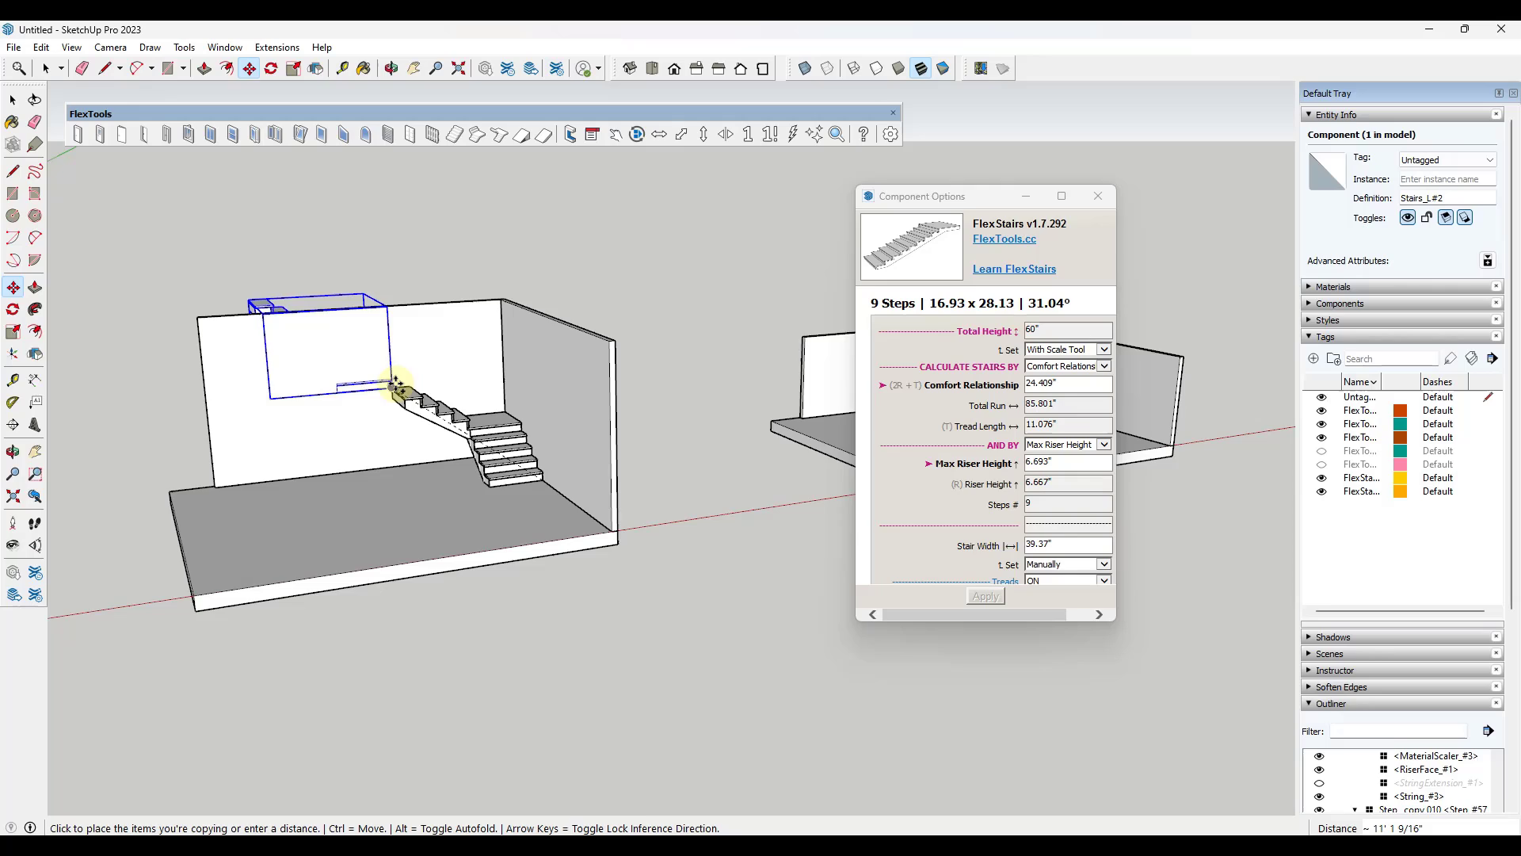
left_click(392, 386)
Step: Rotate the copied stairs a quarter turn so that they continue in line with the lower stairs' upper flight
scroll(395, 375, "up", 3)
scroll(394, 375, "up", 3)
middle_click_drag(395, 375, 451, 523)
key("q")
left_click(384, 432)
left_click(229, 456)
left_click(423, 490)
Step: Draw a line joining the undersides of the two staircases to close the triangular gap at their junction
key("m")
scroll(444, 526, "up", 4)
scroll(444, 526, "down", 1)
scroll(236, 552, "up", 1)
key("r")
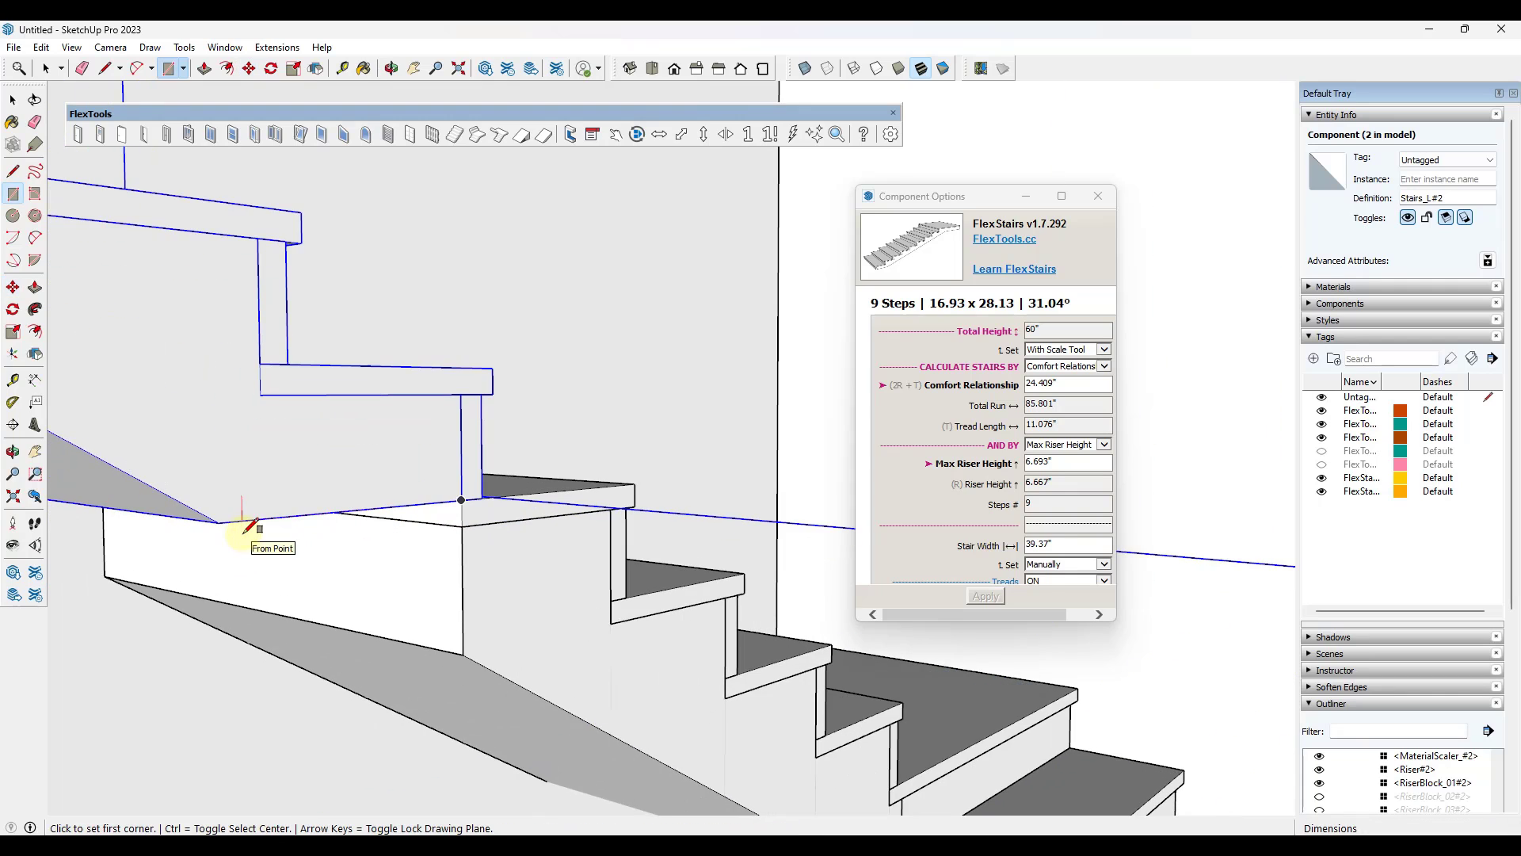
key("l")
left_click(220, 523)
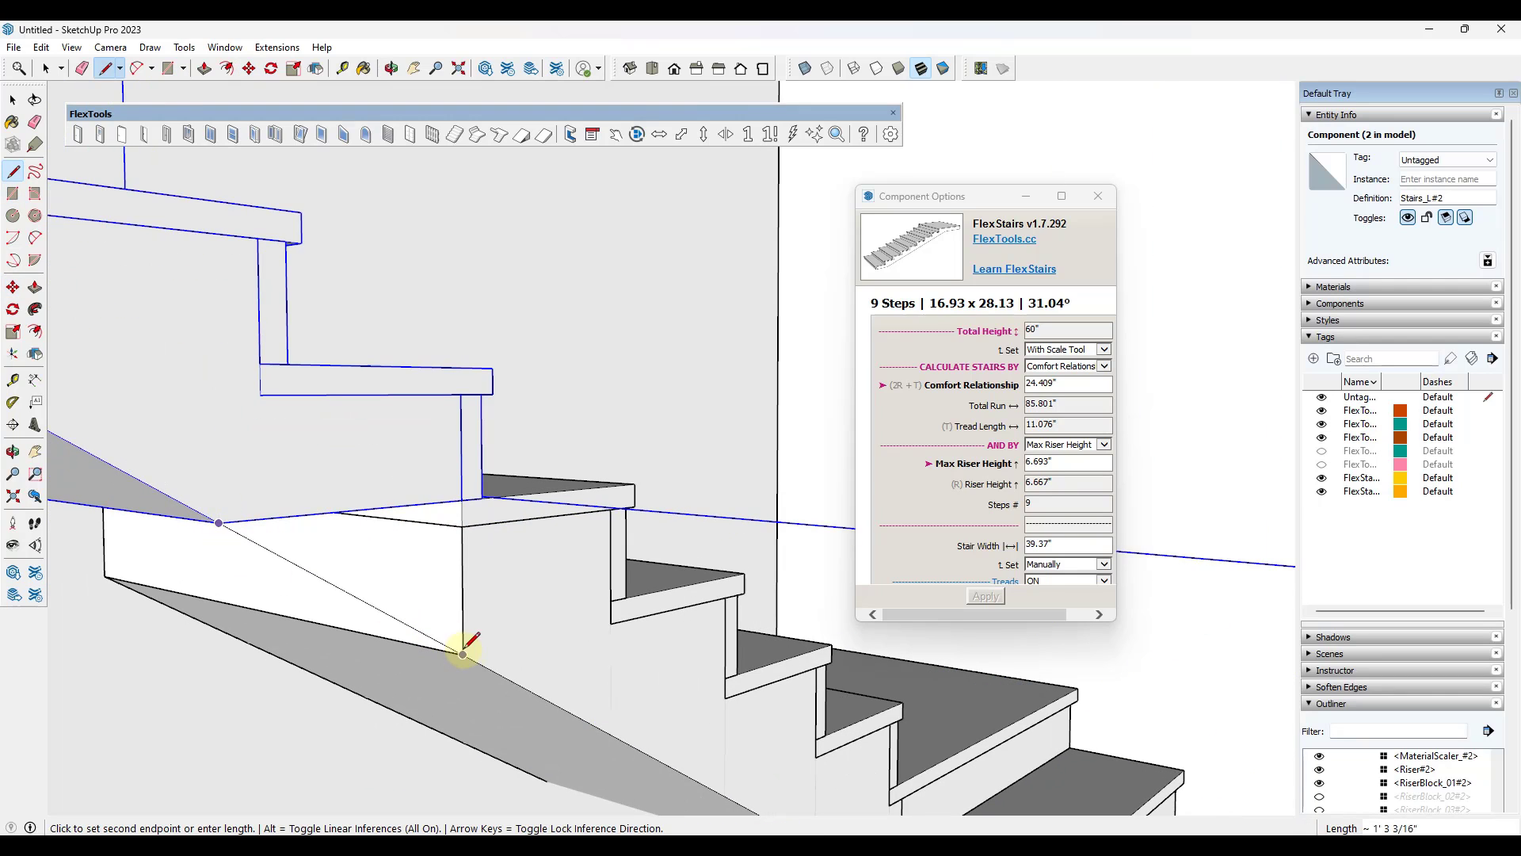
left_click(463, 654)
left_click(207, 516)
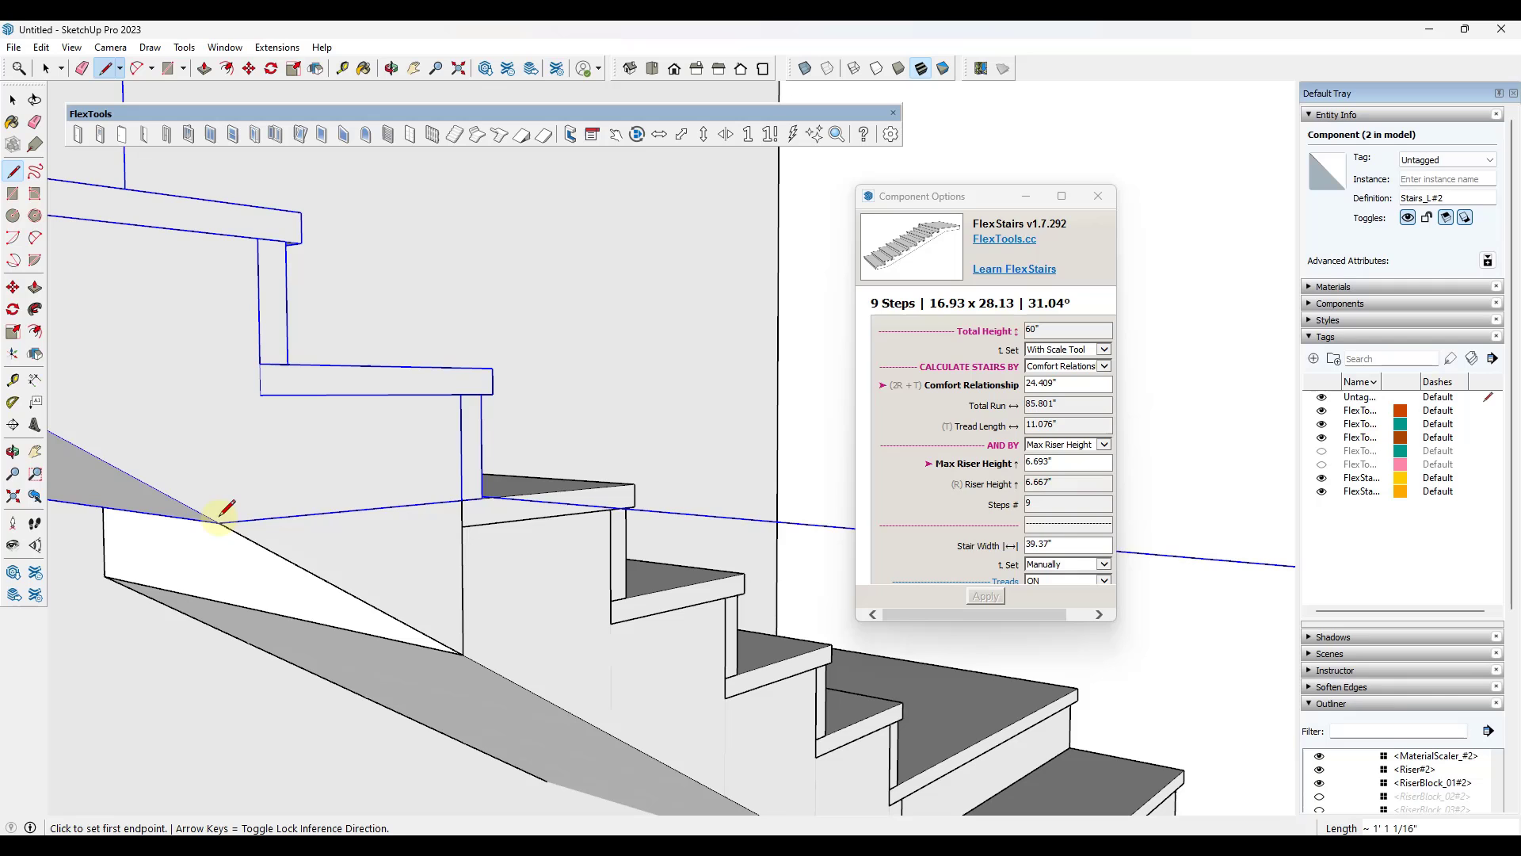
Step: Push/pull the new triangular face about 3' 3 3/8" across the stair width to fill the gap under the junction
key("space")
left_click(341, 579)
key("p")
left_click(326, 582)
left_click(82, 610)
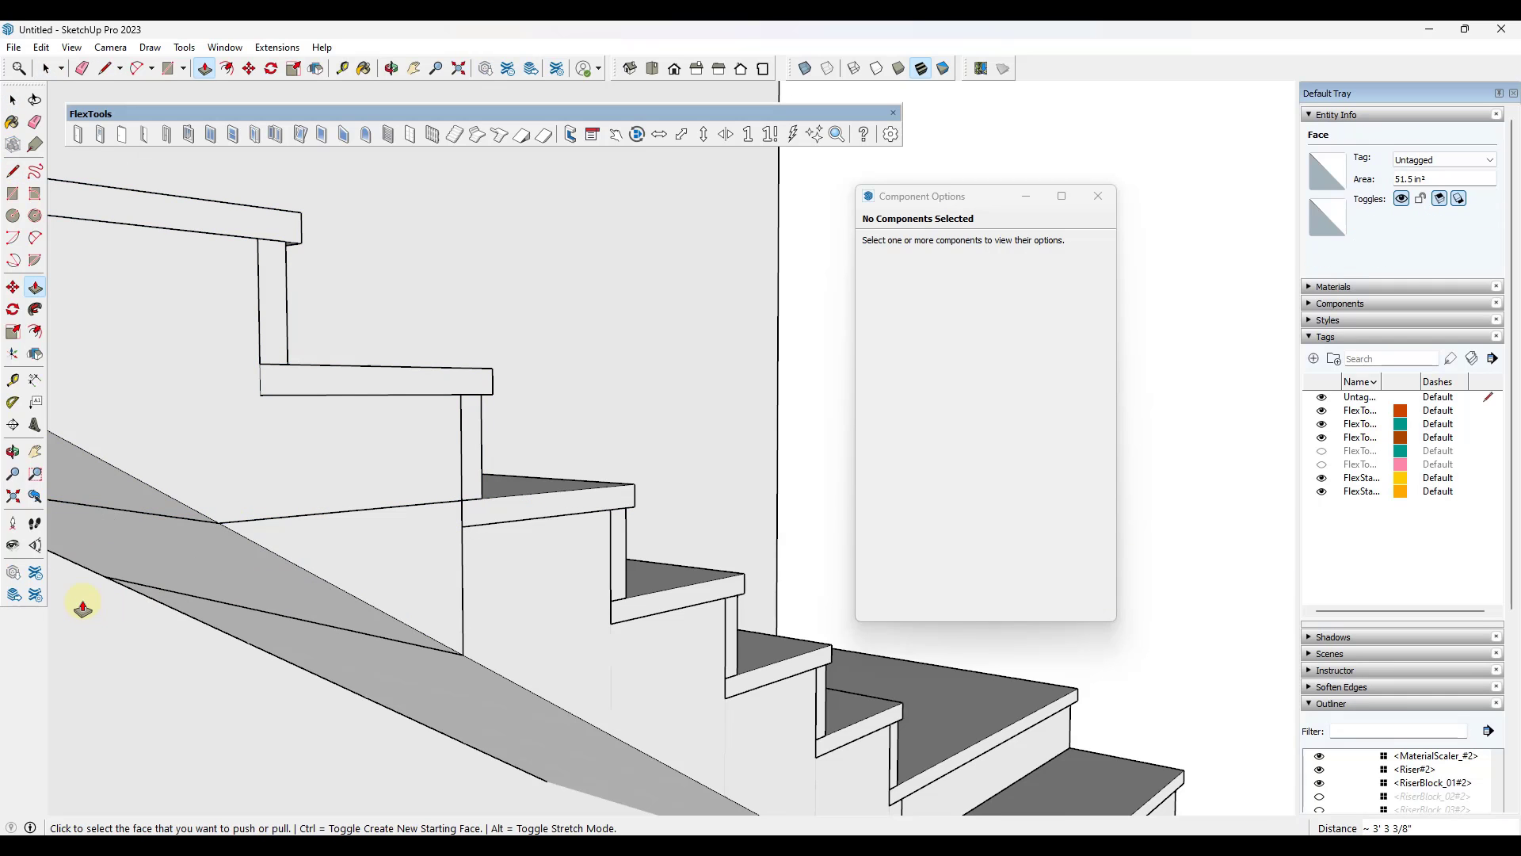
Step: Examine the junction and overall run of the combined staircase from several angles
scroll(404, 621, "down", 8)
middle_click_drag(645, 624, 697, 556)
scroll(523, 613, "down", 6)
key("space")
scroll(410, 575, "up", 6)
middle_click_drag(463, 585, 669, 611)
key("space")
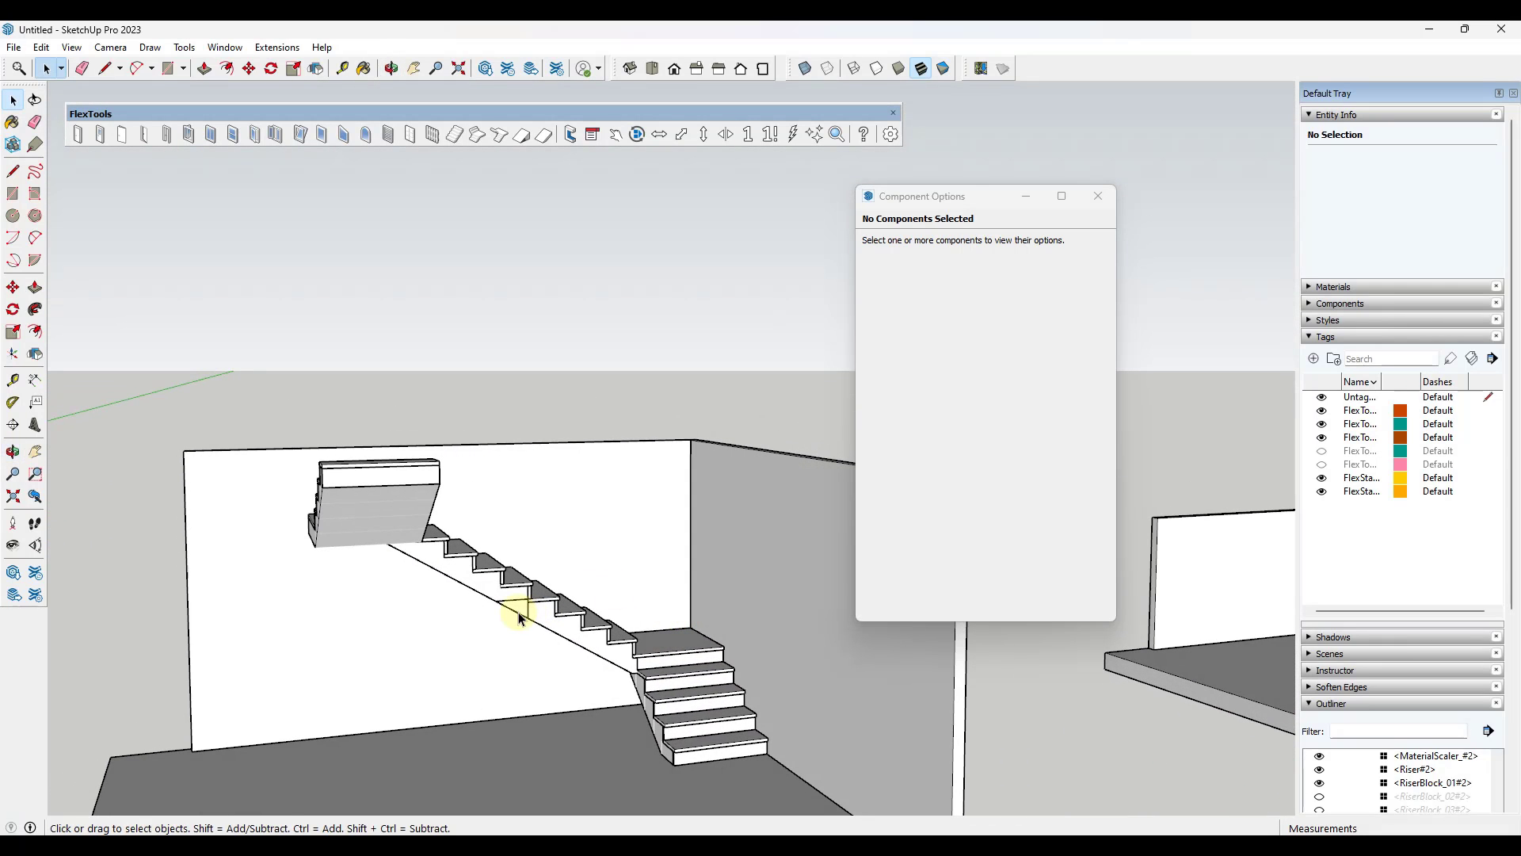
scroll(516, 606, "down", 2)
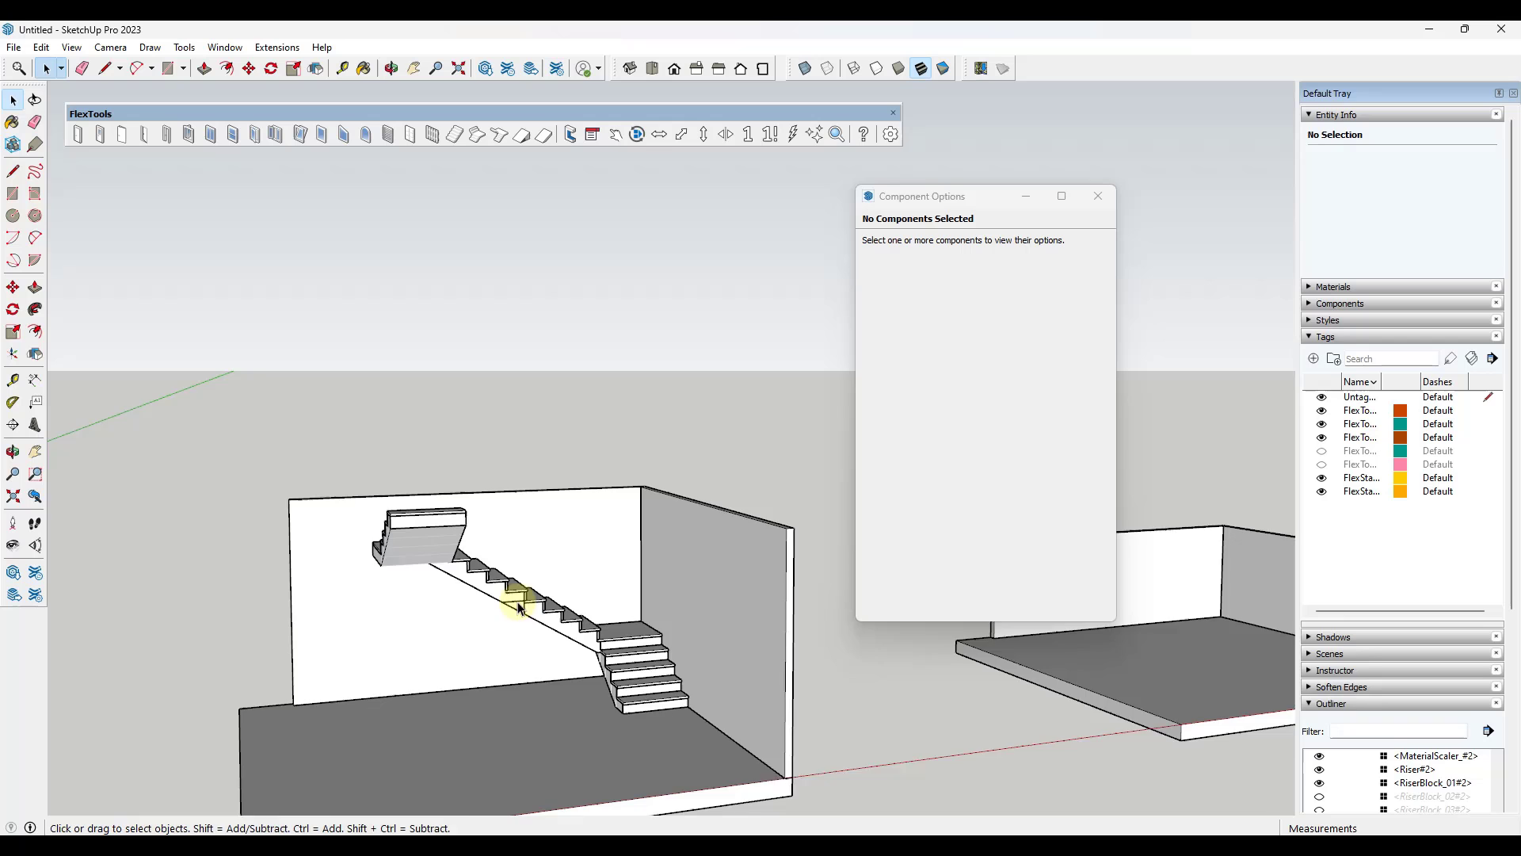
middle_click_drag(516, 602, 730, 683)
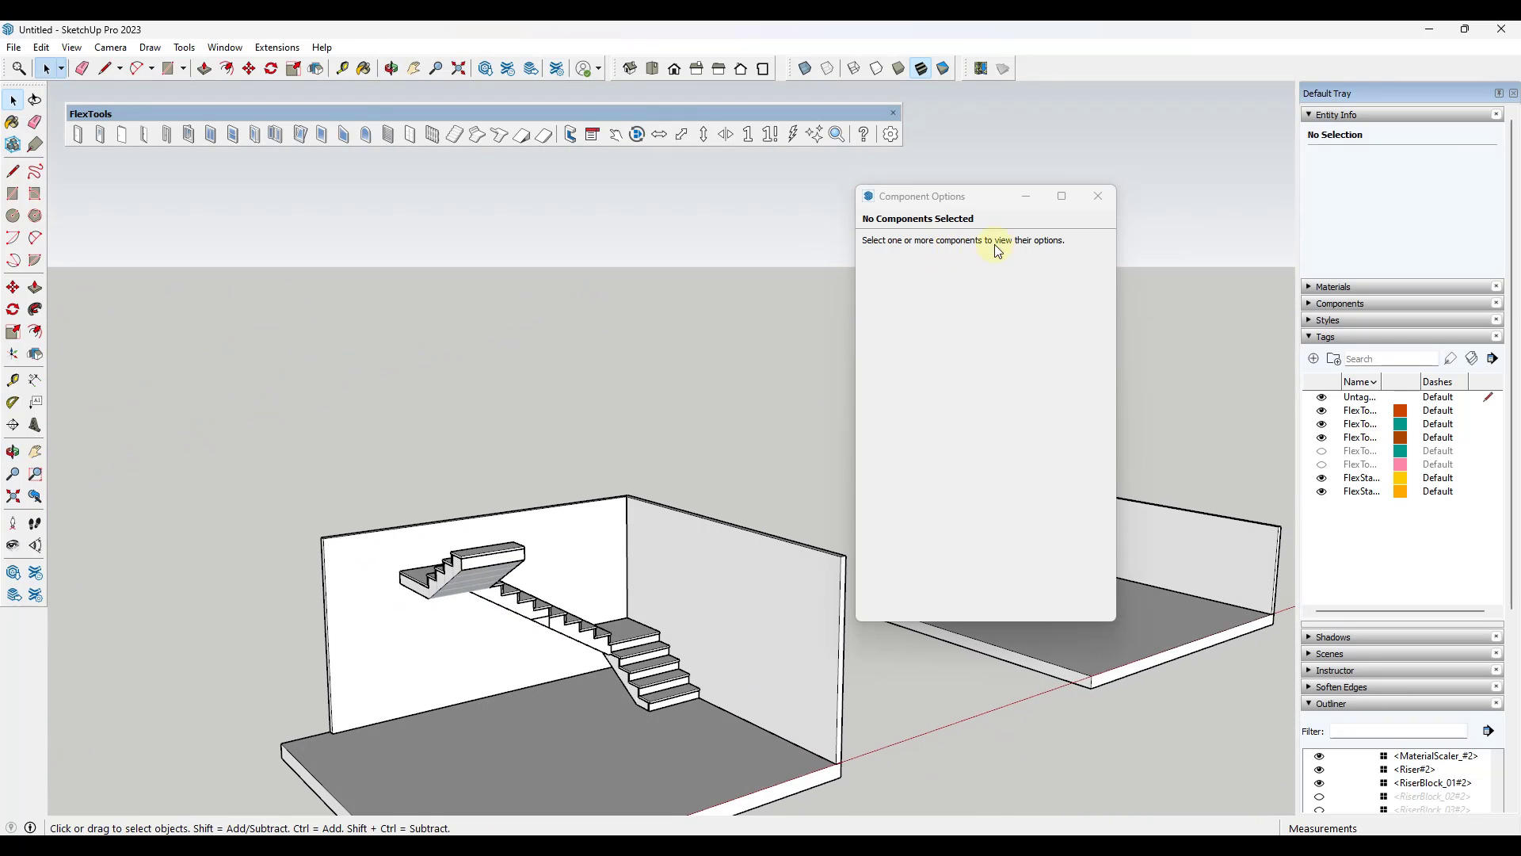
Step: Close the component options and delete the empty set of walls and floor beside the staircase room
left_click(1099, 196)
scroll(396, 582, "down", 2)
scroll(554, 621, "up", 5)
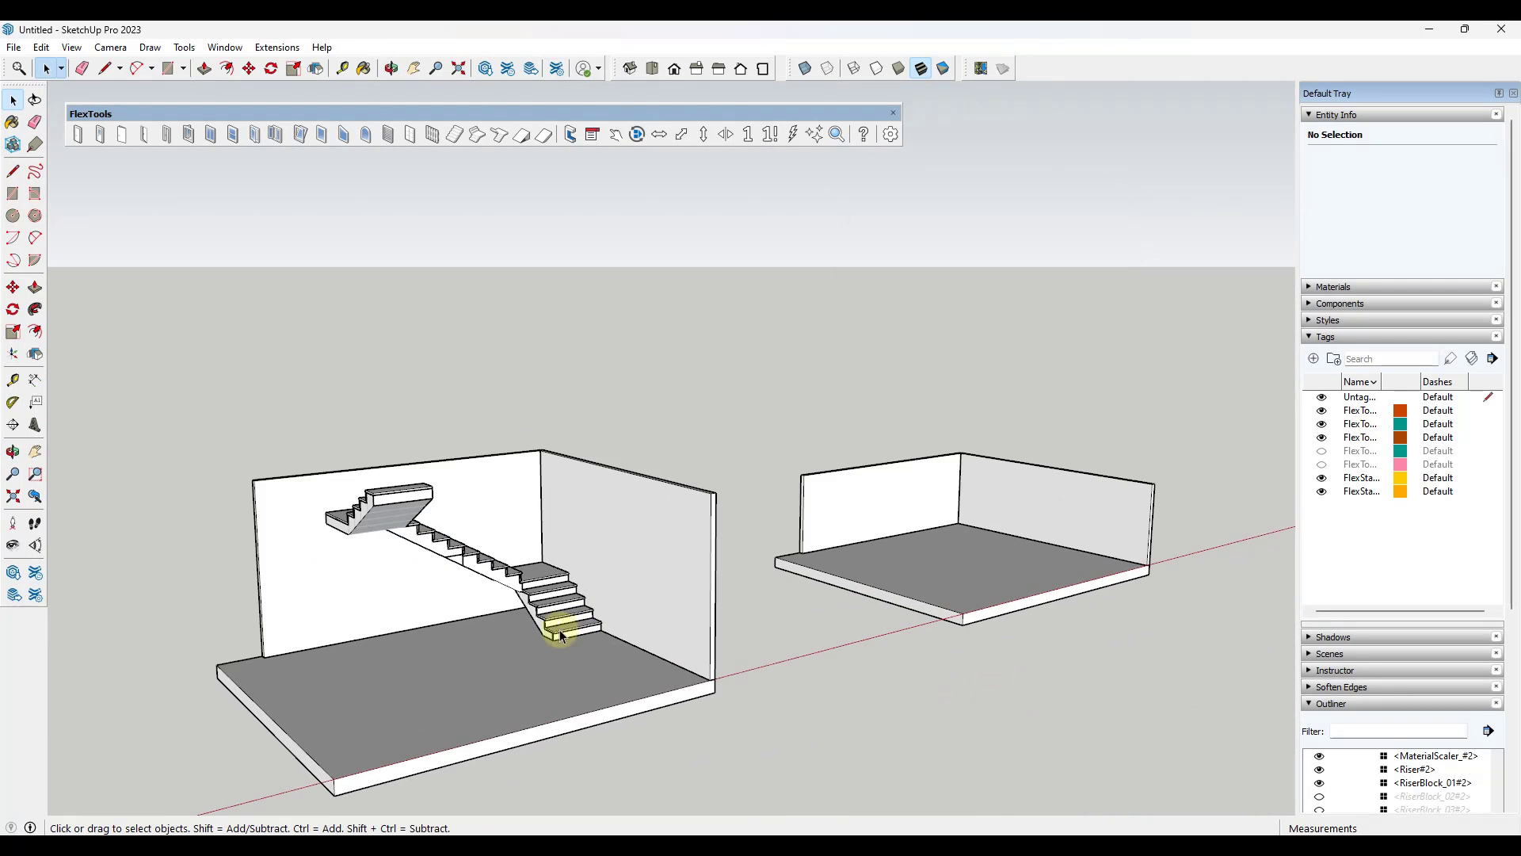
scroll(405, 563, "down", 1)
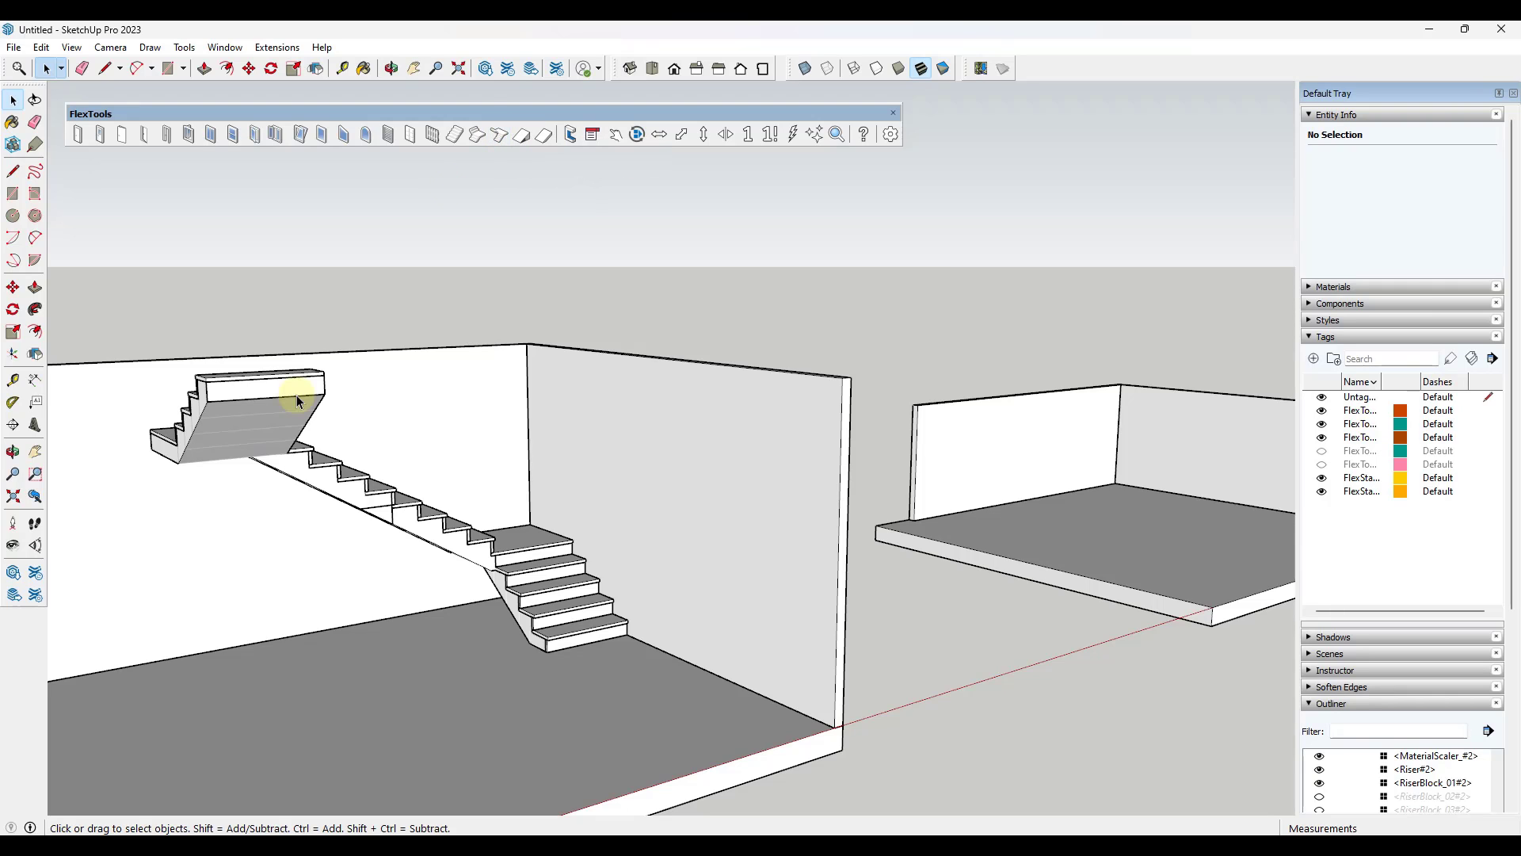
scroll(559, 516, "down", 5)
left_click_drag(635, 359, 1055, 664)
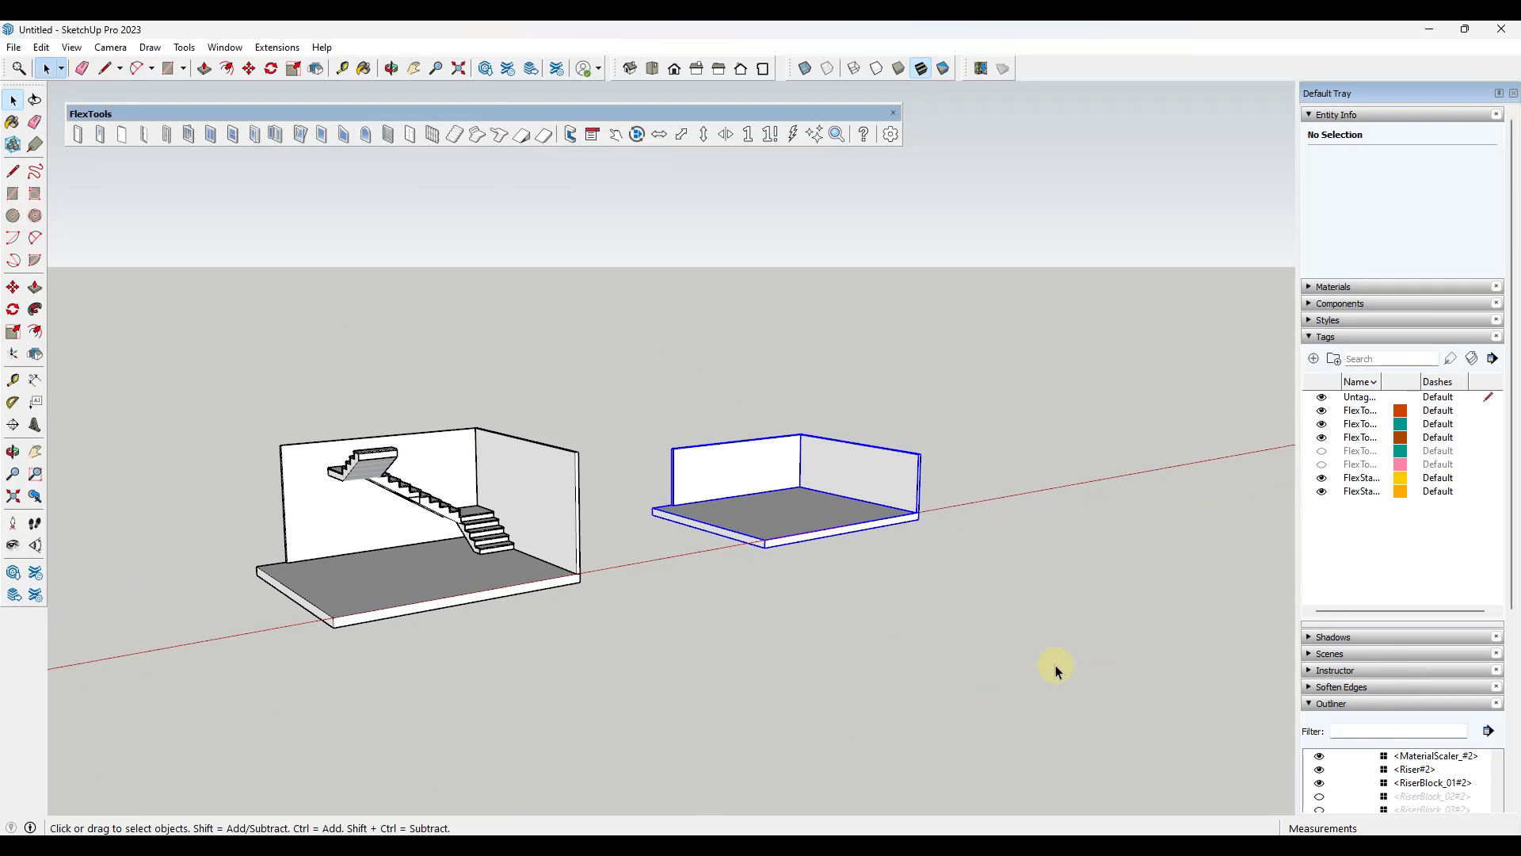
key("Delete")
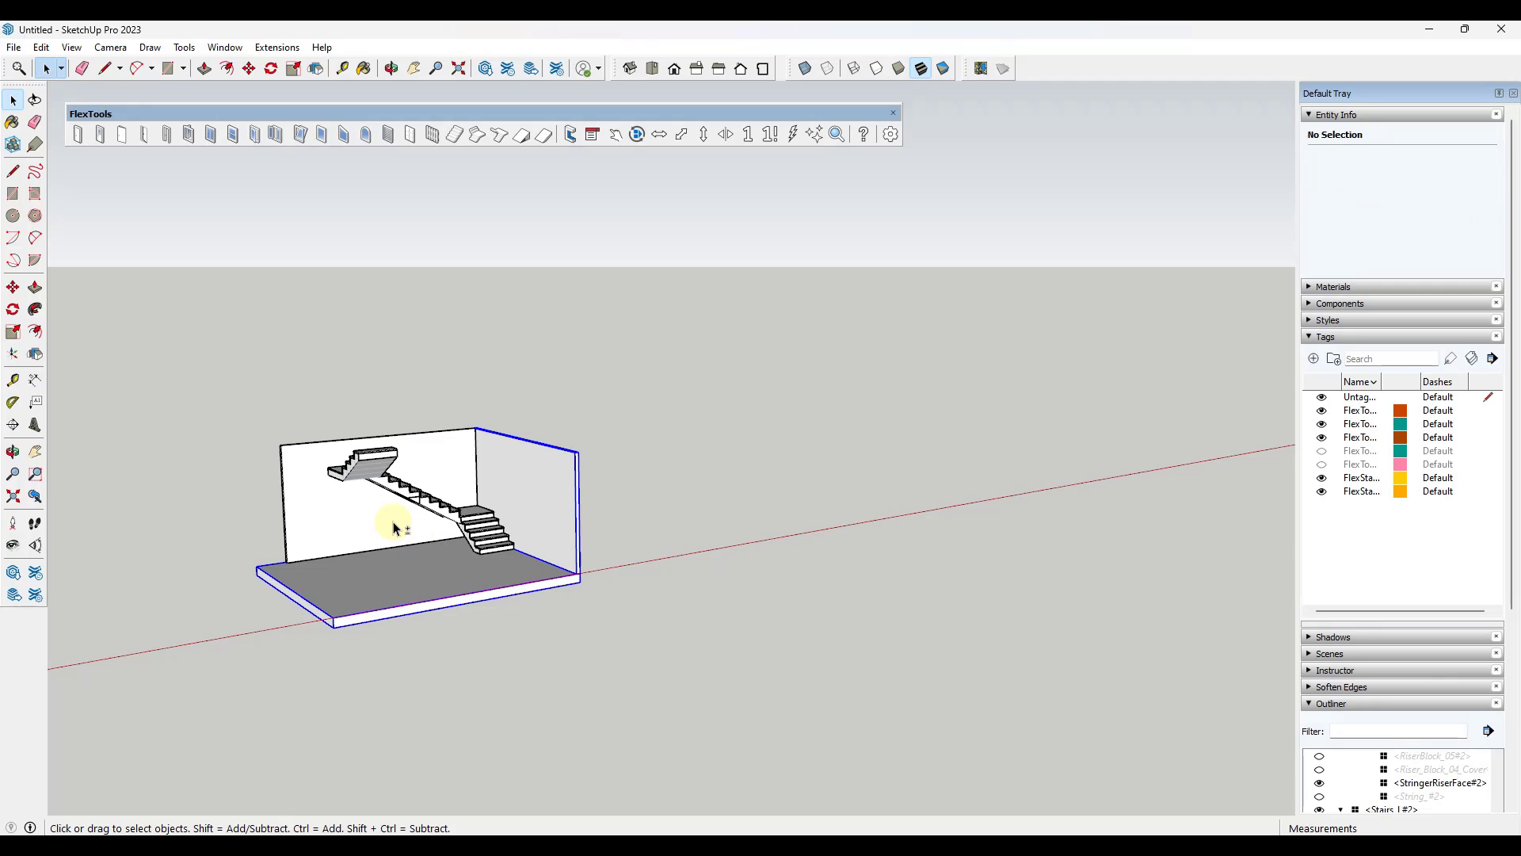
Step: Copy the staircase room's two walls and floor slab, without the stairs, to an empty area along the red axis
left_click(395, 530)
key("m")
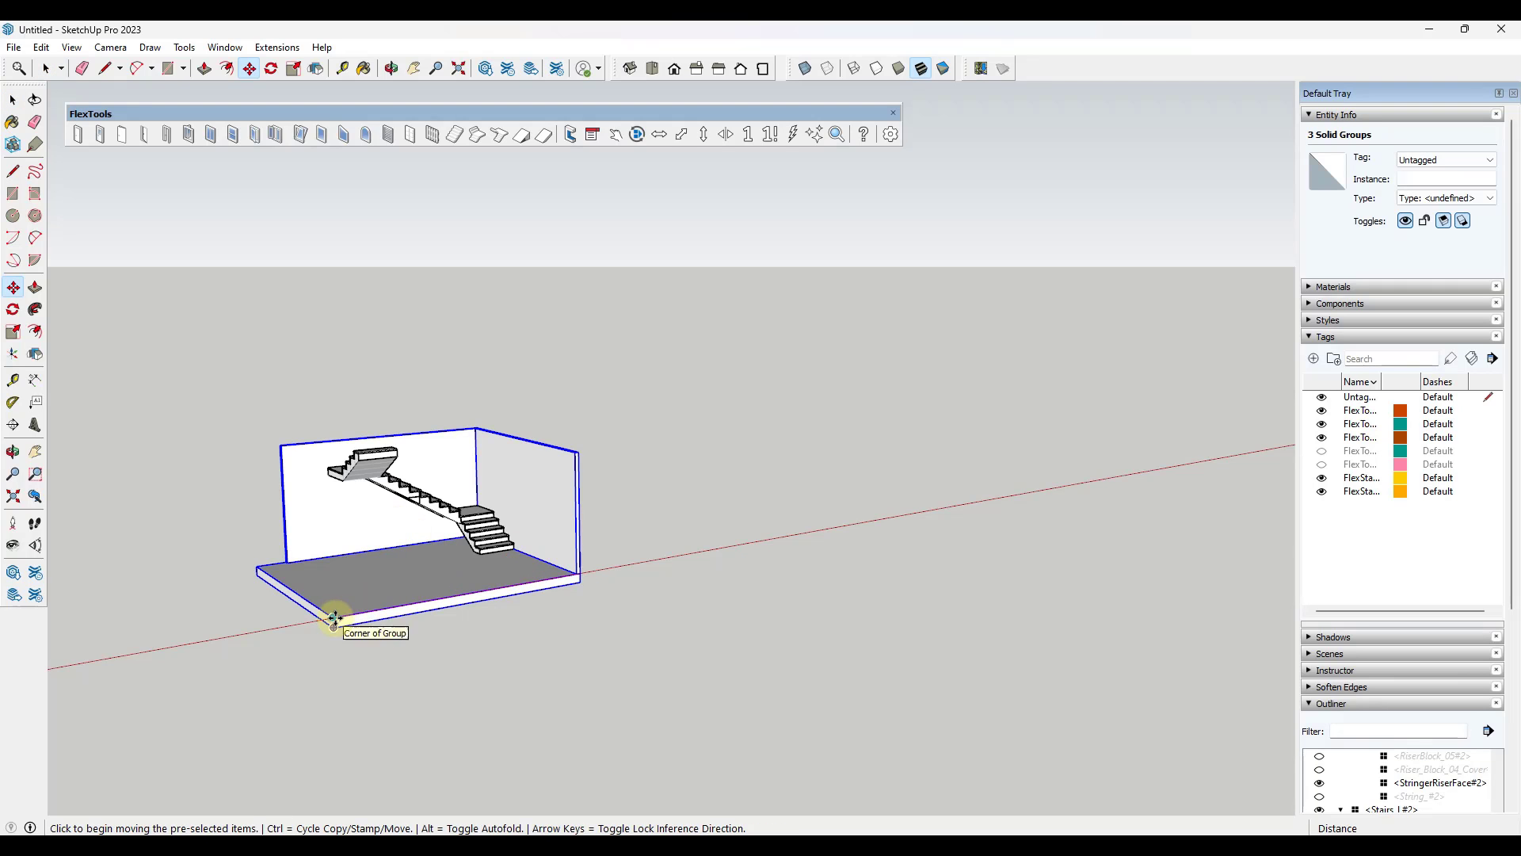
left_click(339, 617)
key("ctrl")
left_click(832, 619)
scroll(951, 431, "up", 5)
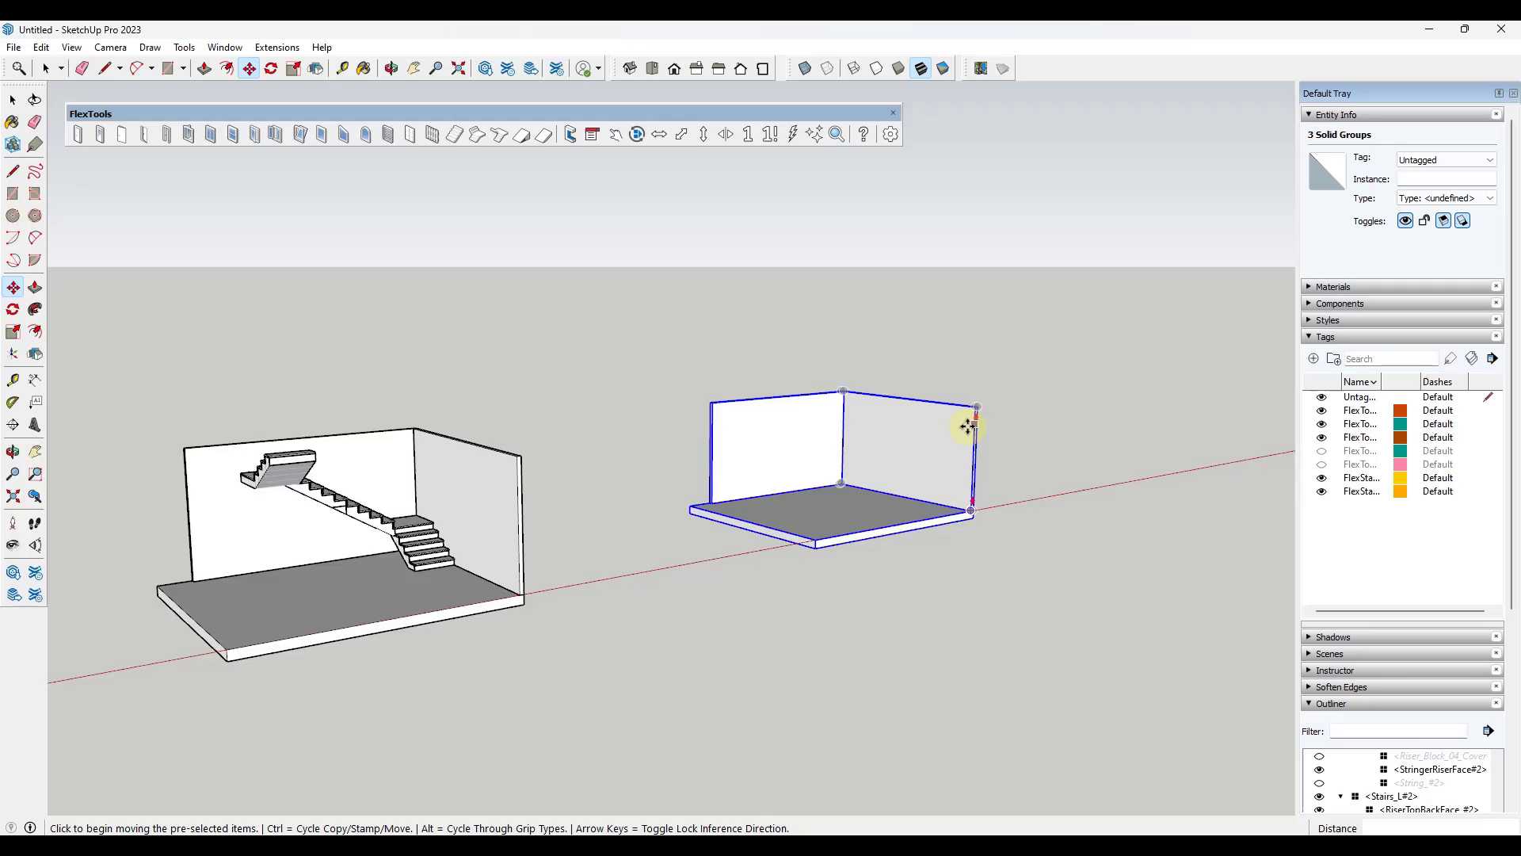
middle_click_drag(824, 471, 890, 560)
scroll(881, 554, "up", 4)
scroll(828, 459, "down", 2)
scroll(820, 503, "up", 3)
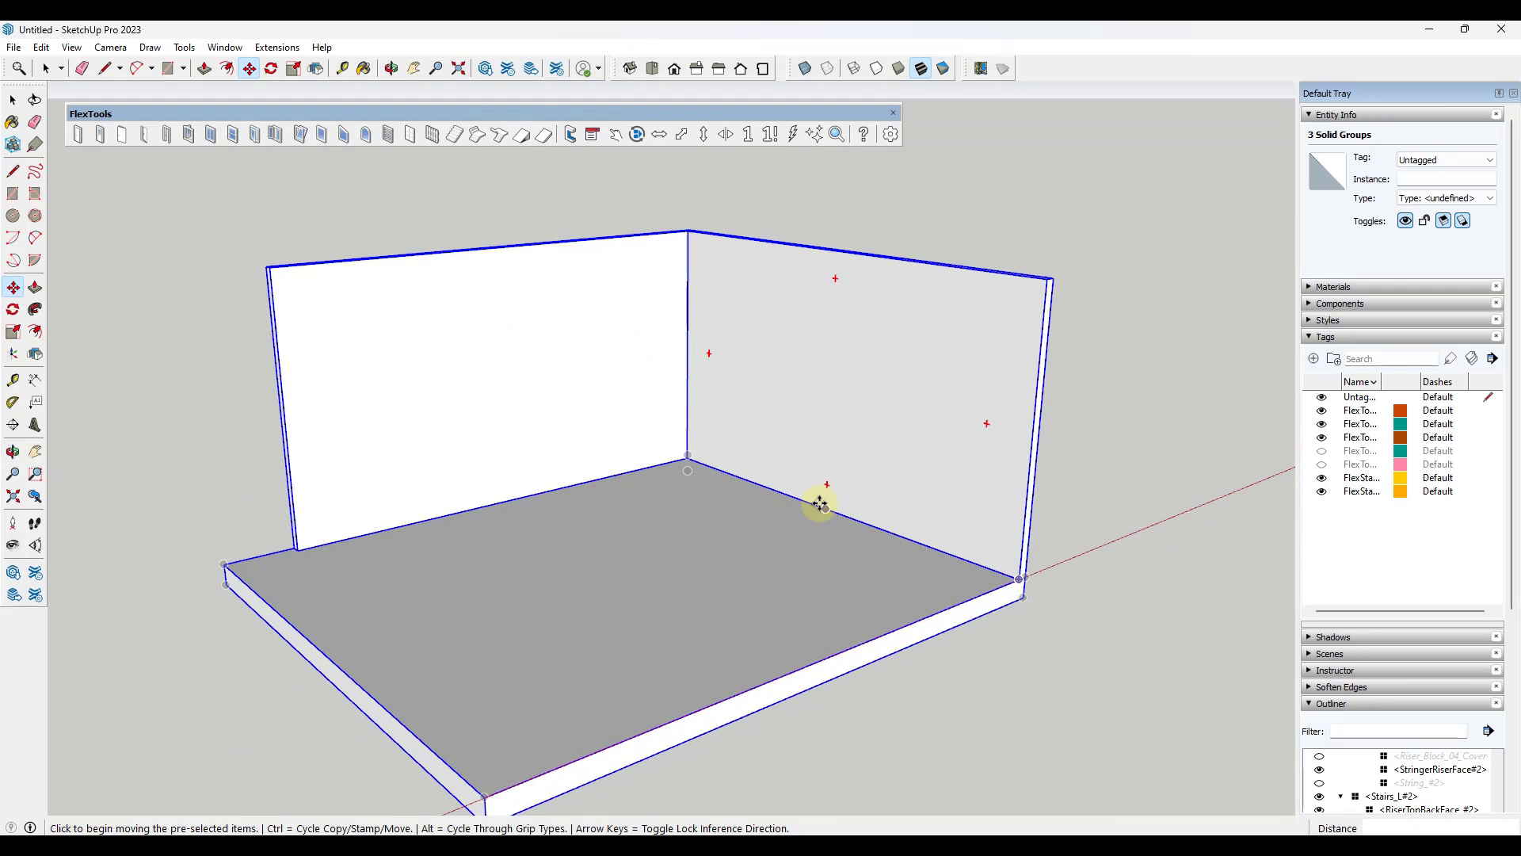
key("space")
Step: Insert the FlexTools U-shaped stairs in the copied room and raise them above the floor slab
middle_click_drag(636, 422, 648, 423)
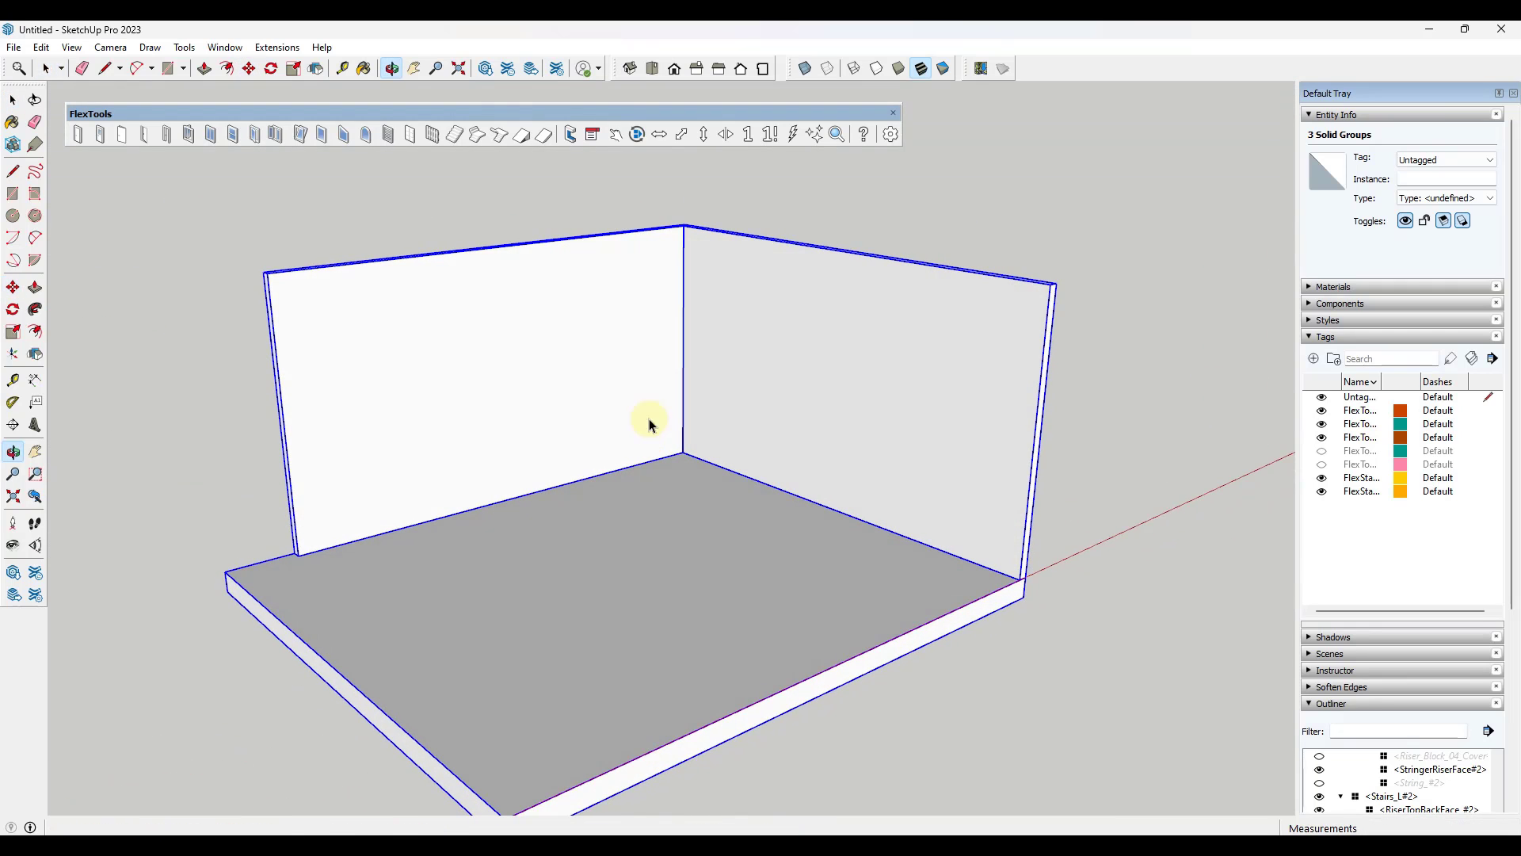
left_click(497, 137)
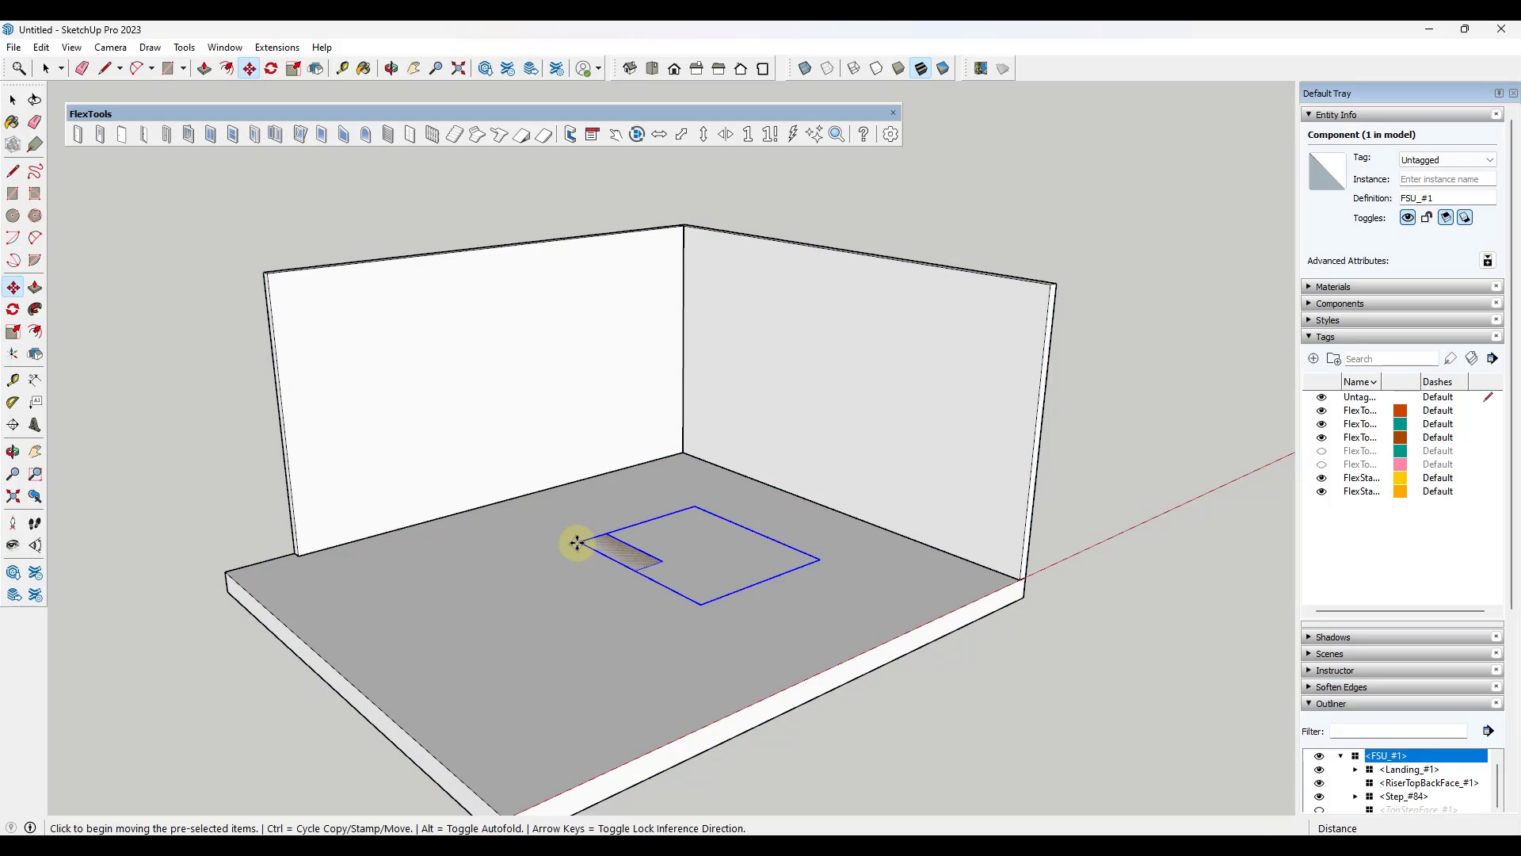
left_click(577, 542)
left_click(577, 377)
Step: Scale the U-shaped stairs along the blue axis, extending them down to the floor and up to the wall tops
middle_click_drag(760, 478, 697, 385)
key("s")
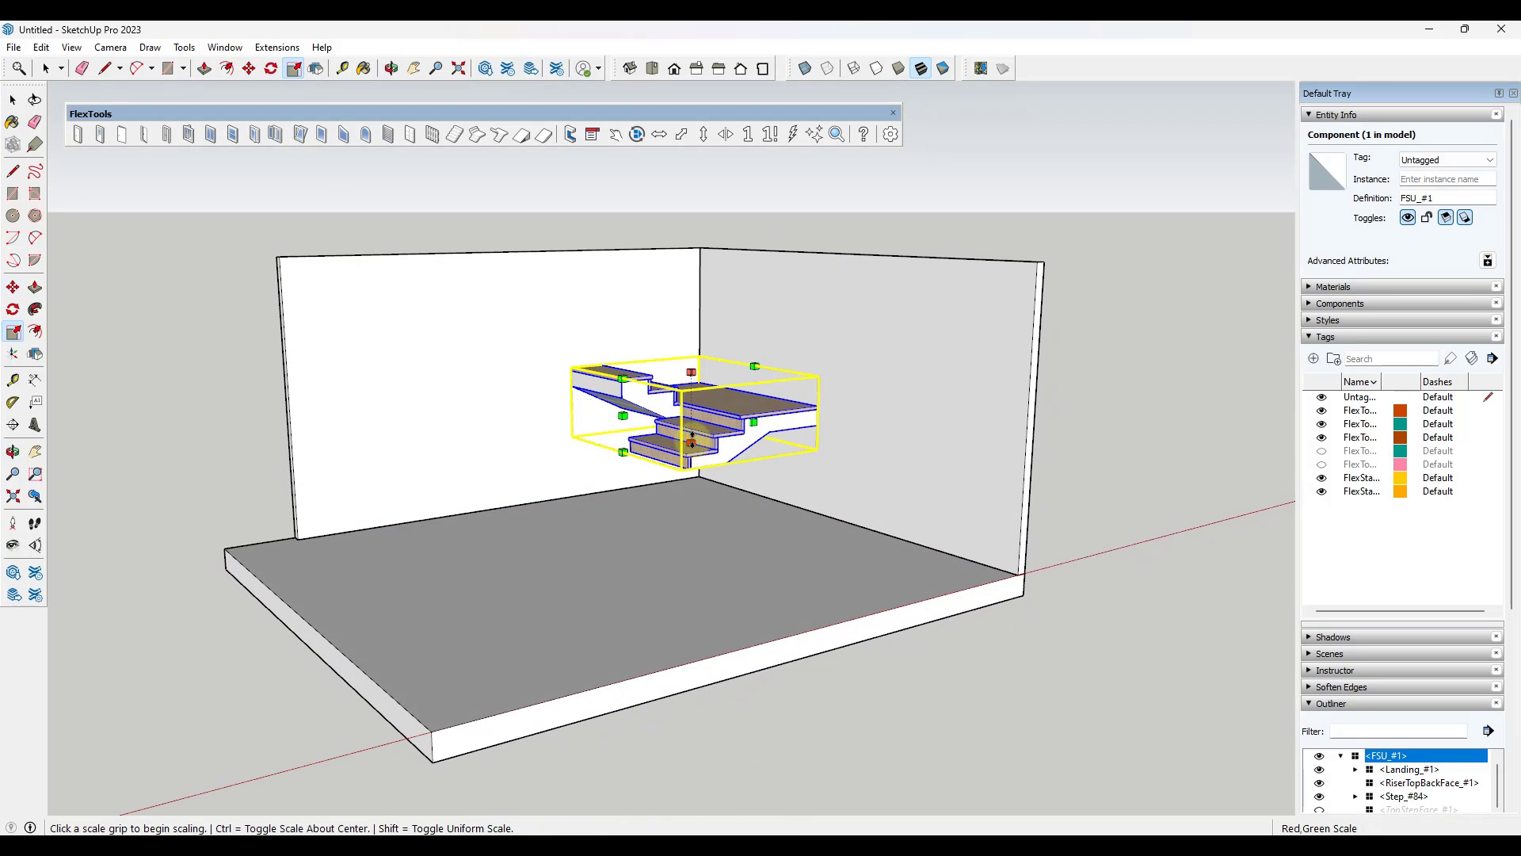
left_click(692, 441)
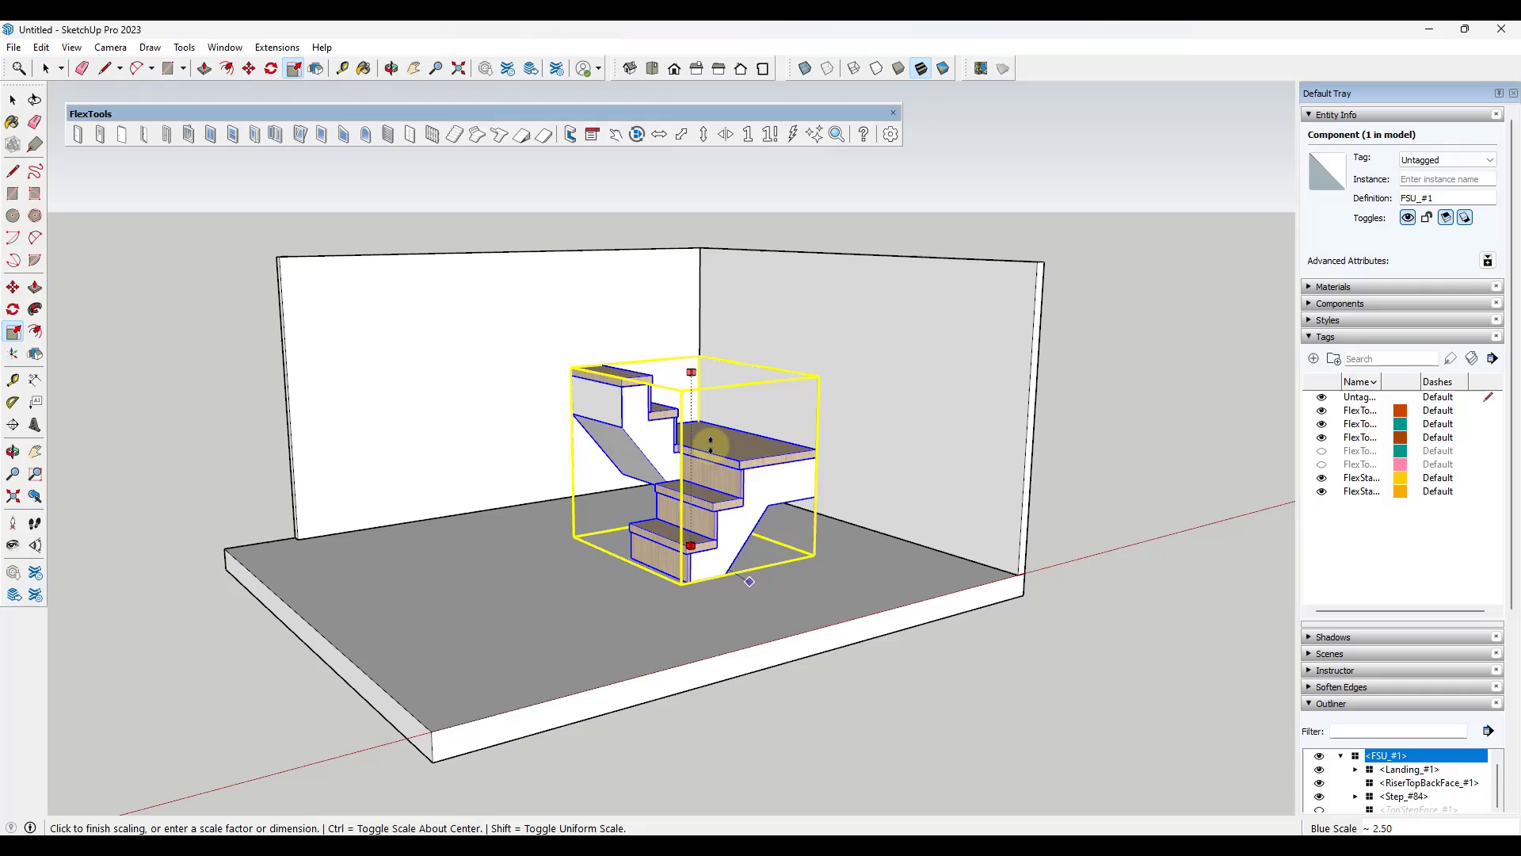
left_click(682, 418)
left_click(761, 382)
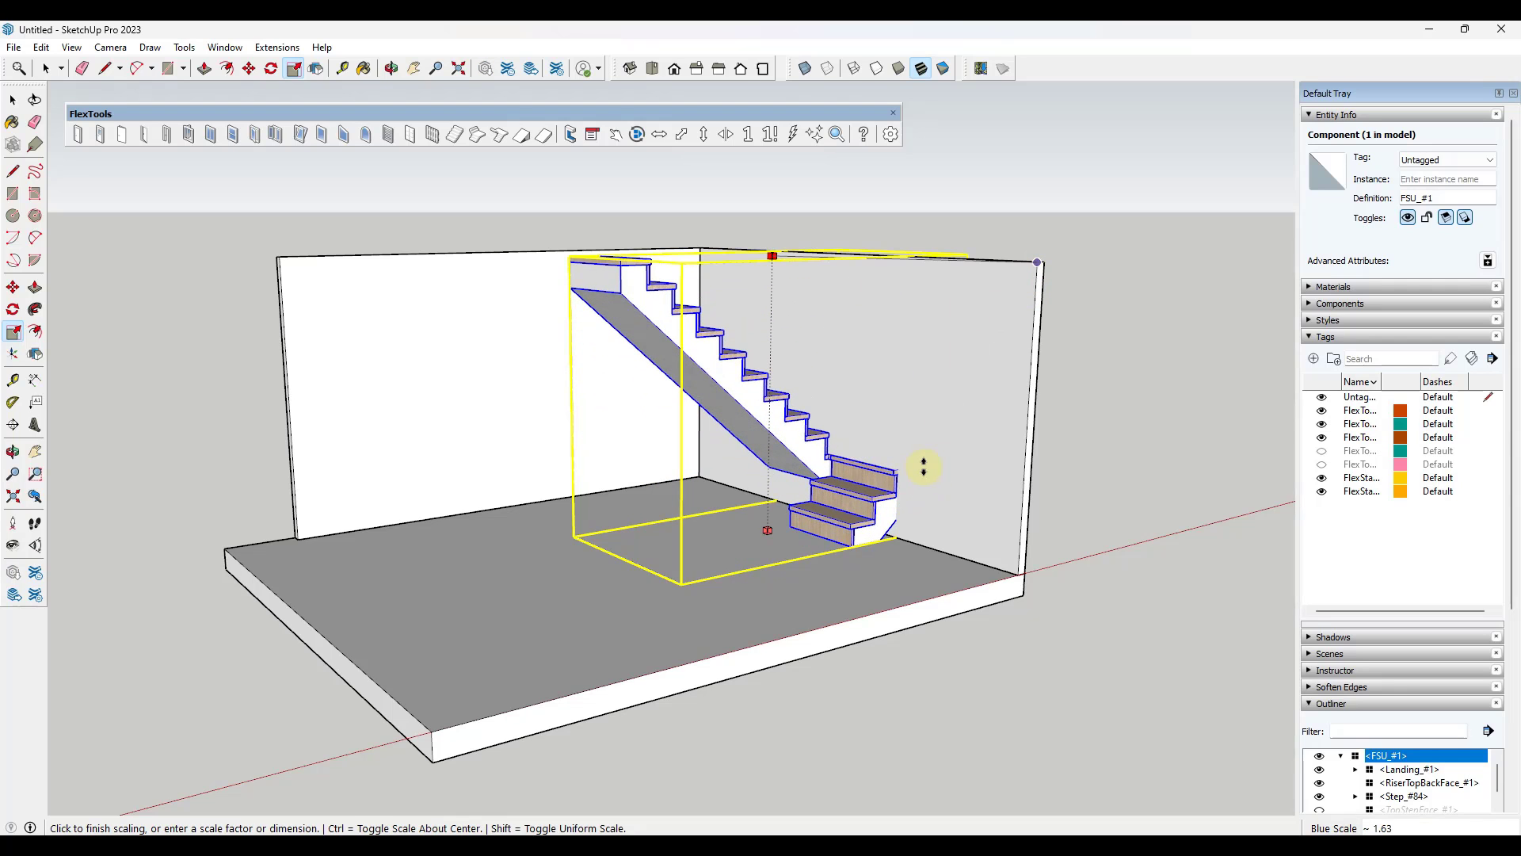
left_click(864, 453)
middle_click_drag(877, 452, 1013, 495)
key("space")
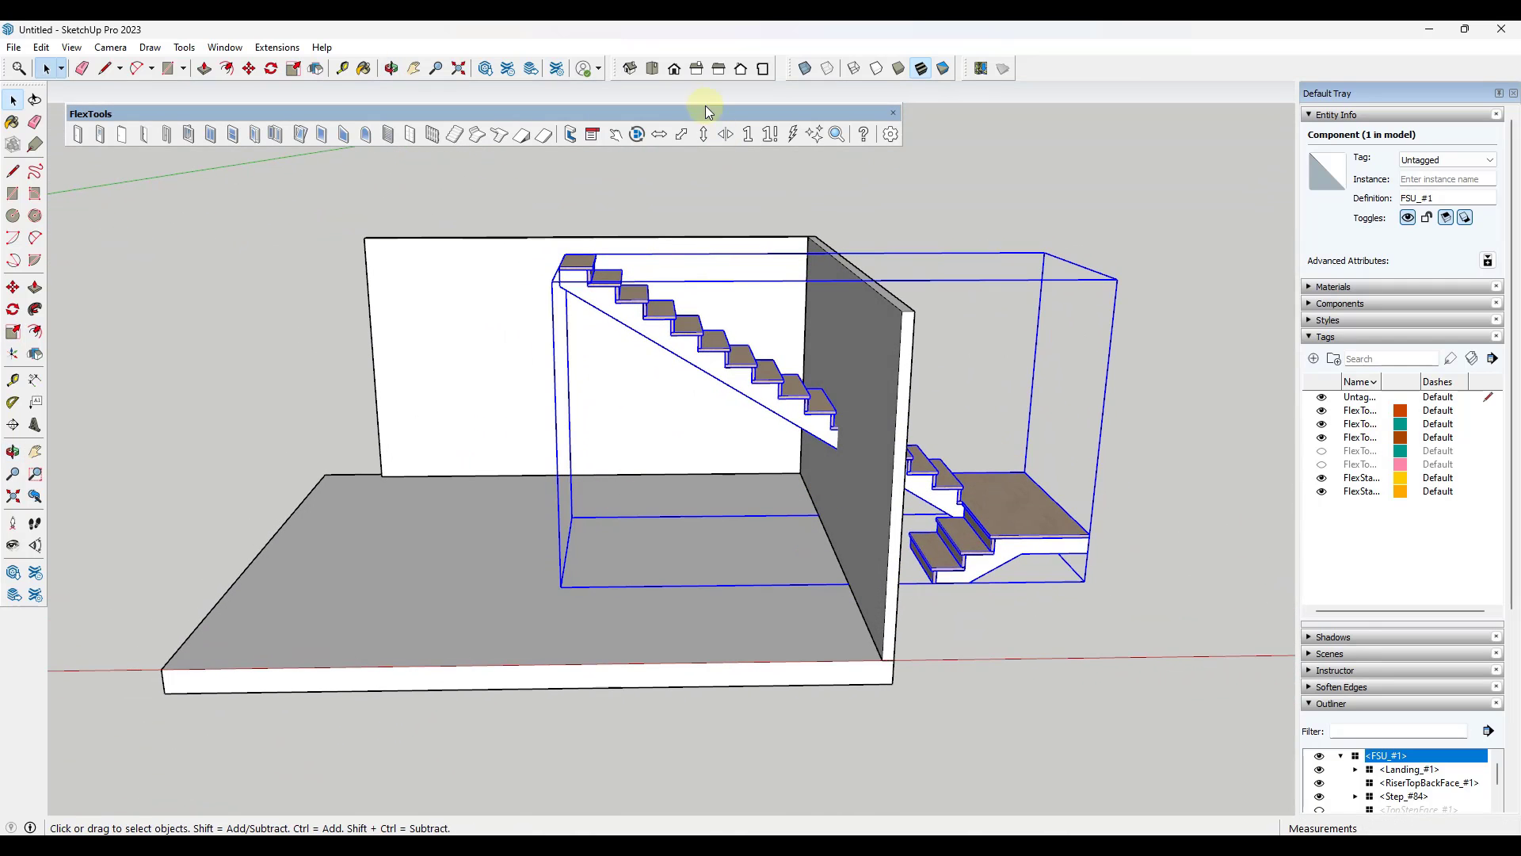
Step: Use the FlexTools click-behaviour tool to shift the U-shaped stairs' landing higher, balancing the two flights
left_click(616, 138)
middle_click_drag(704, 314, 825, 475)
scroll(824, 410, "up", 2)
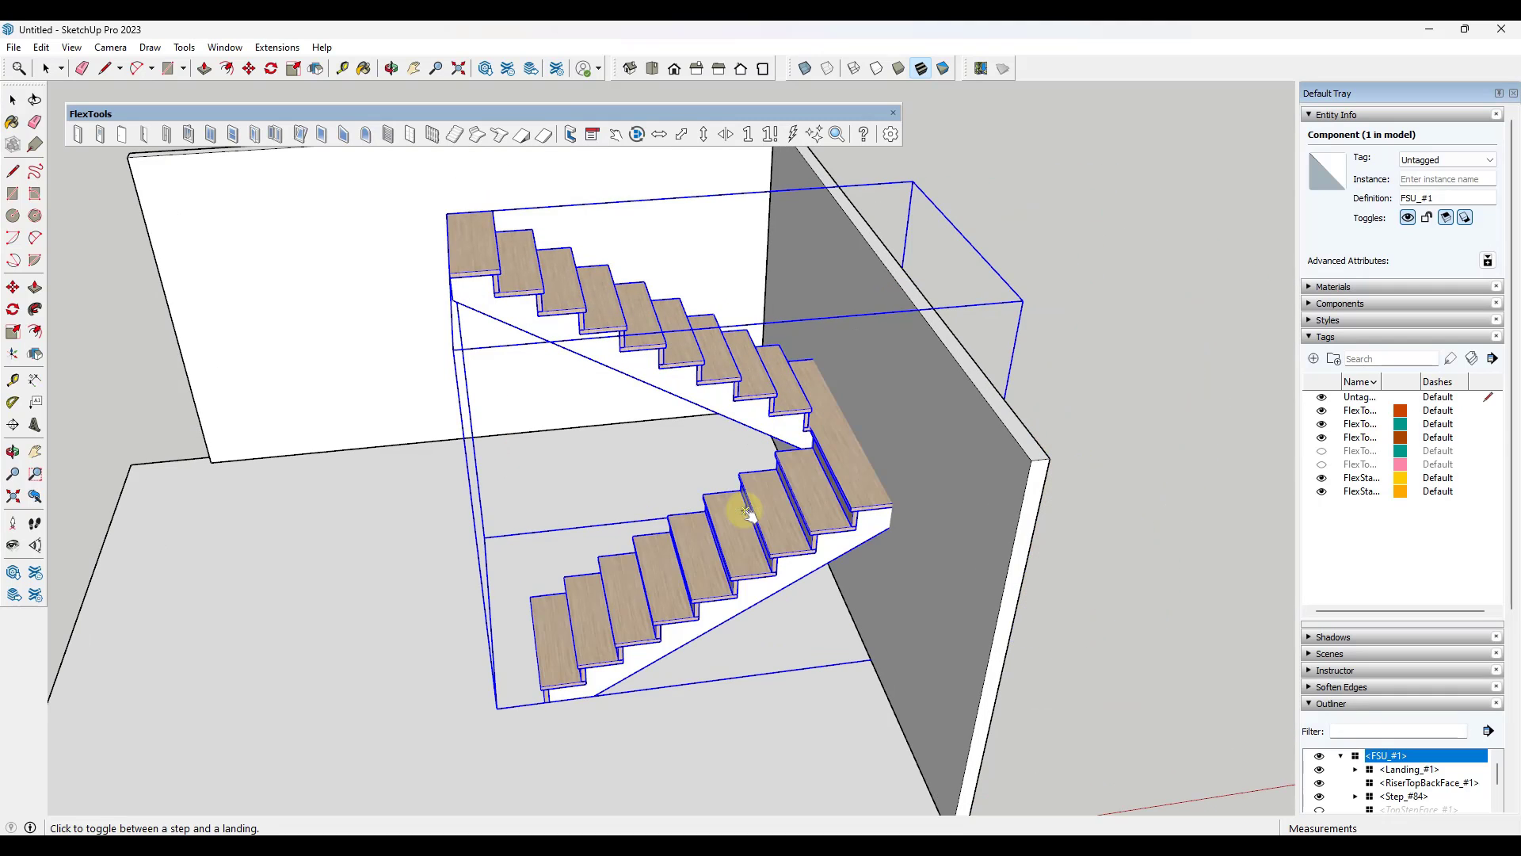
Step: Move the U-shaped stairs along the red axis by their landing corner so the landing sits flush against the side wall's inner face
scroll(811, 496, "down", 4)
middle_click_drag(845, 503, 887, 491)
key("m")
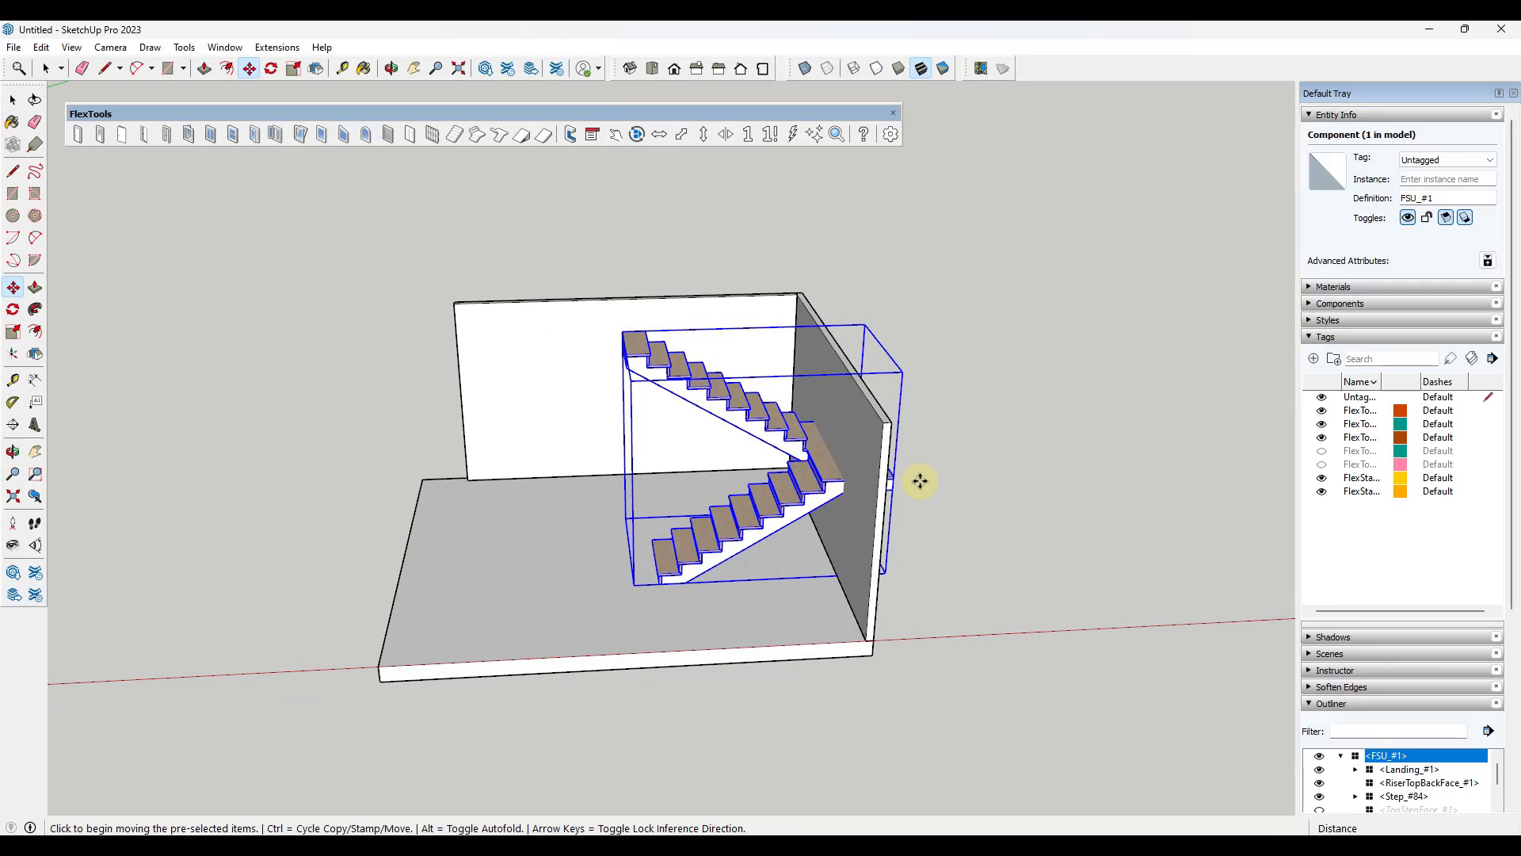
left_click(893, 475)
left_click(760, 484)
scroll(723, 390, "up", 1)
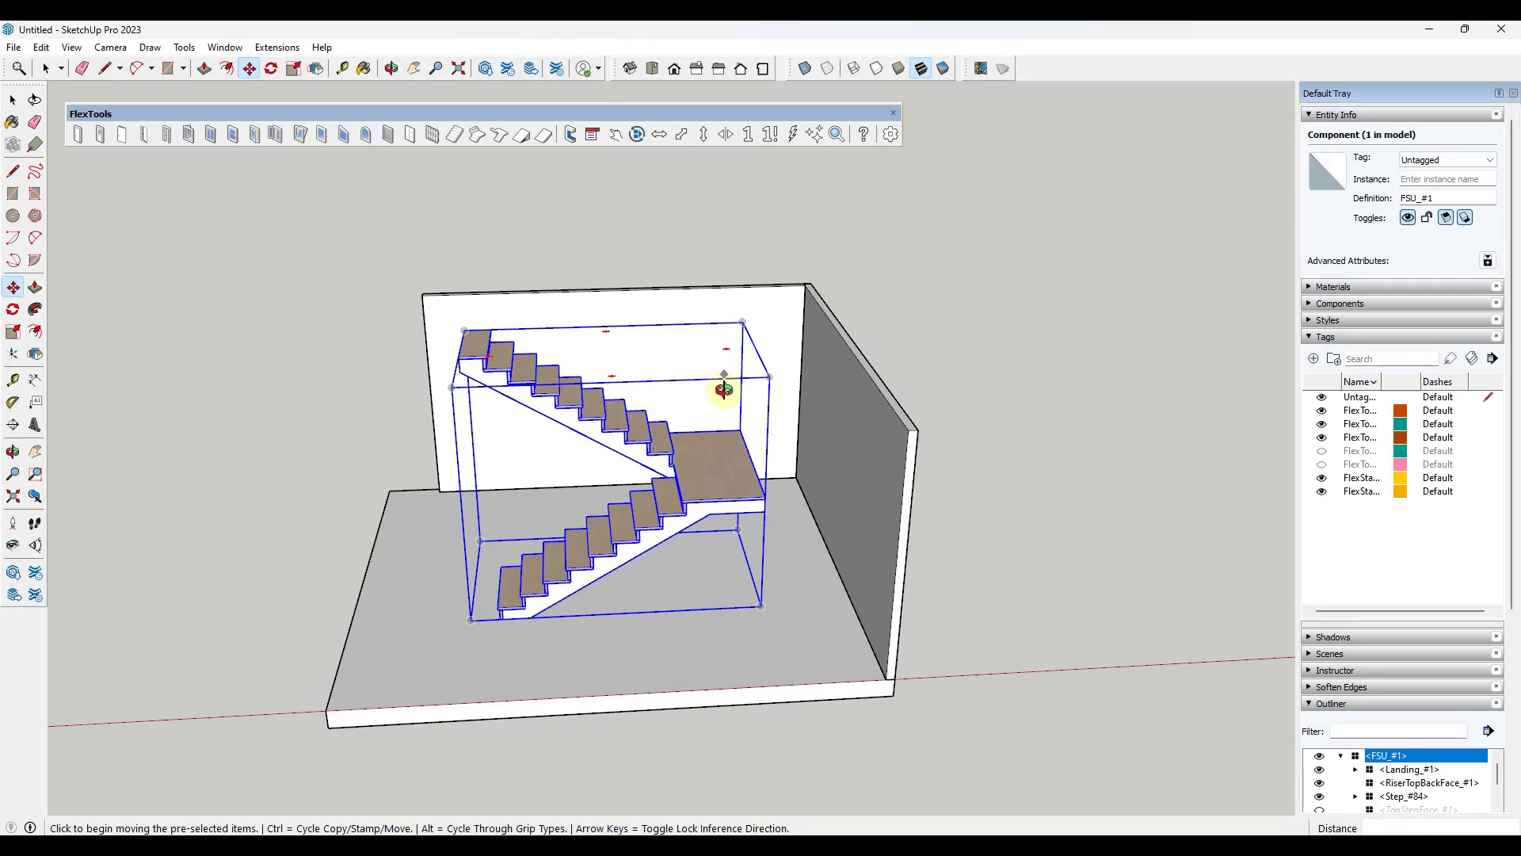
middle_click_drag(723, 390, 750, 424)
left_click(741, 428)
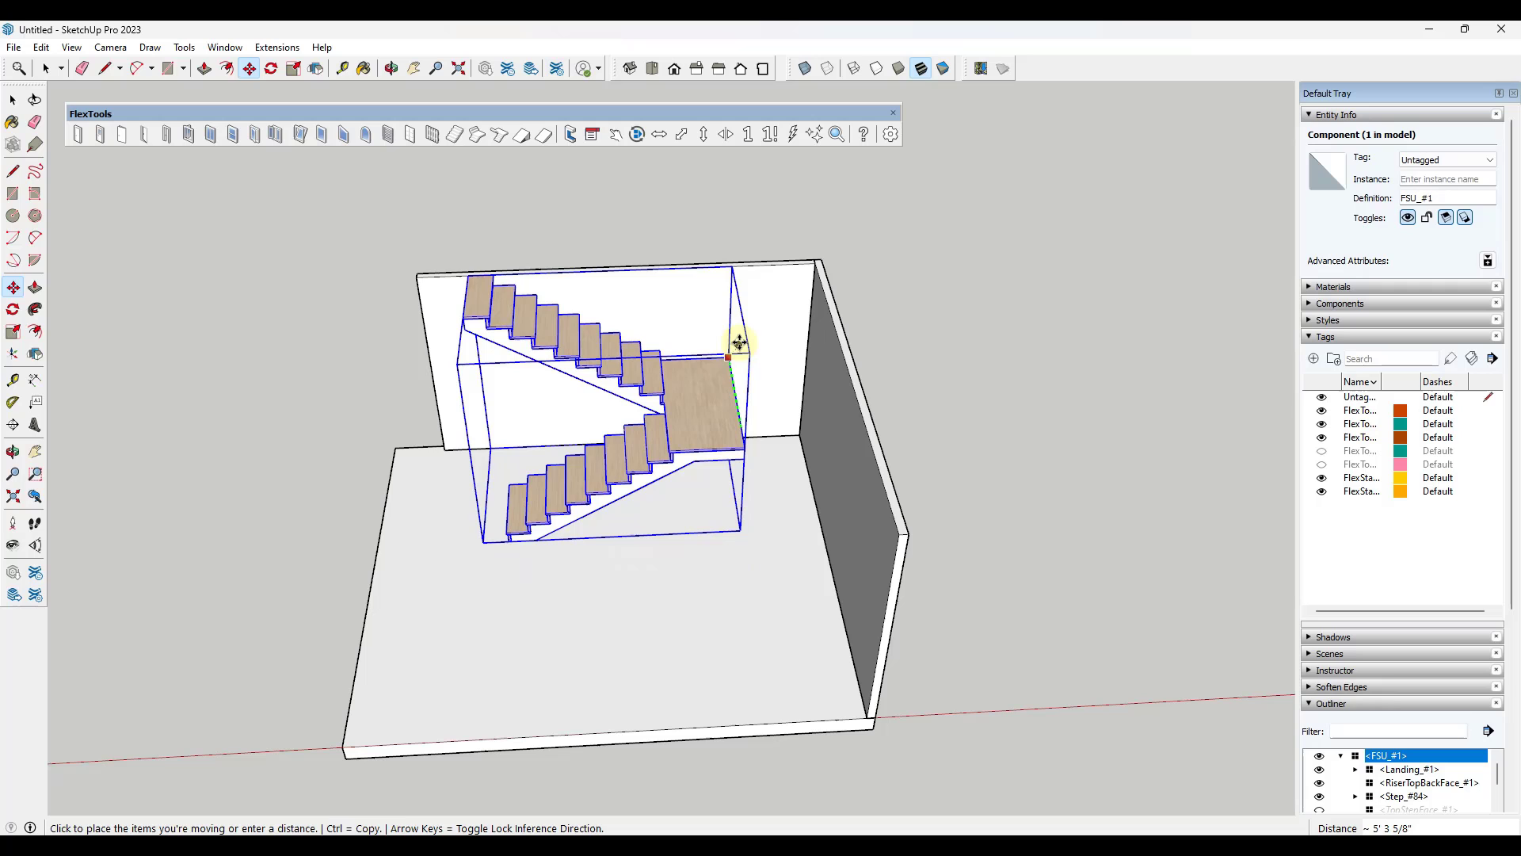
left_click(804, 346)
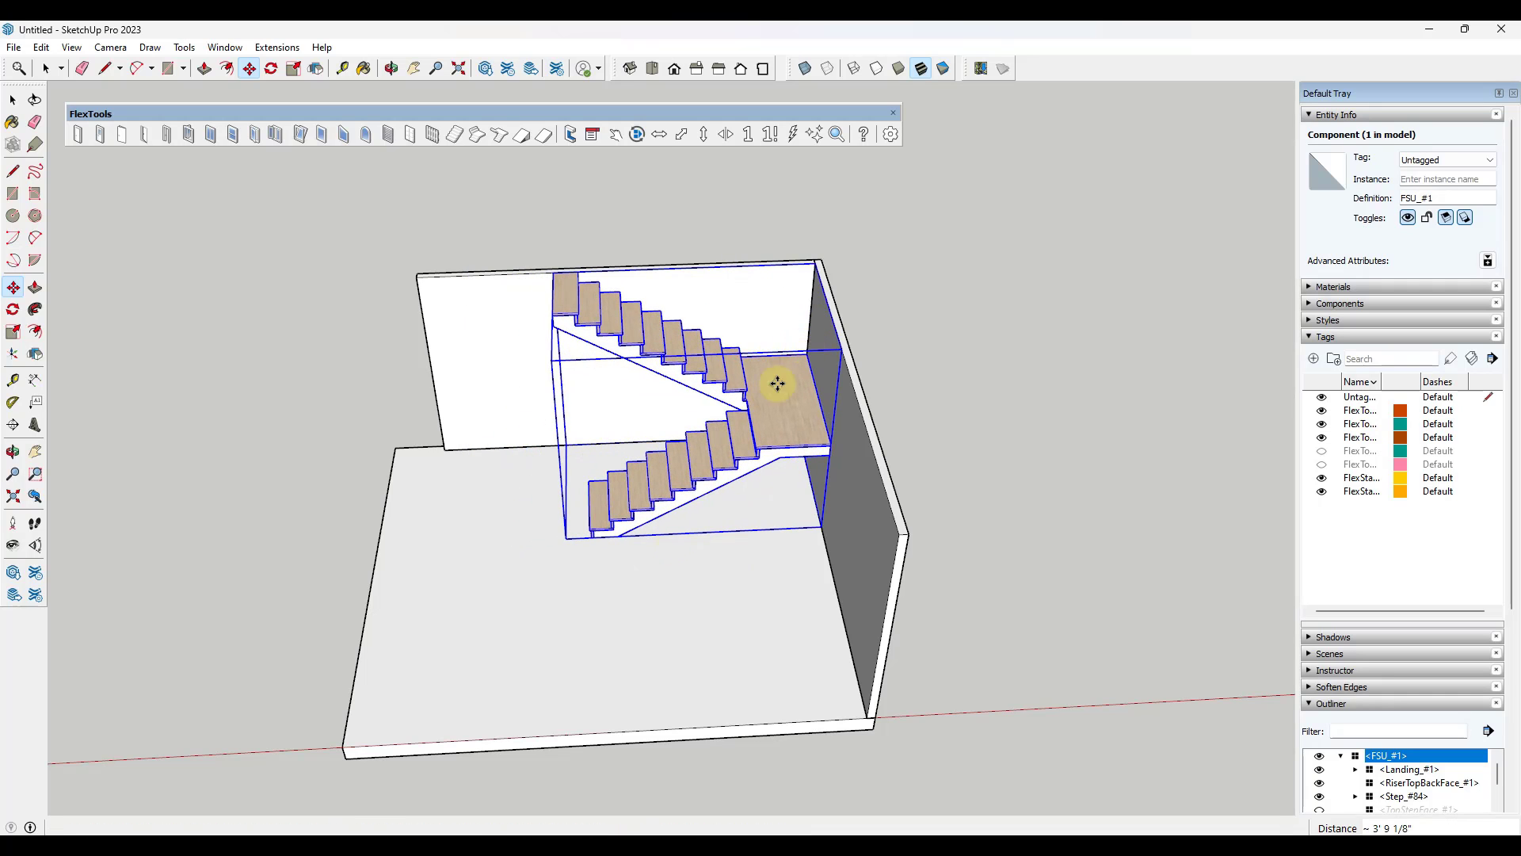
middle_click_drag(777, 383, 804, 320)
key("space")
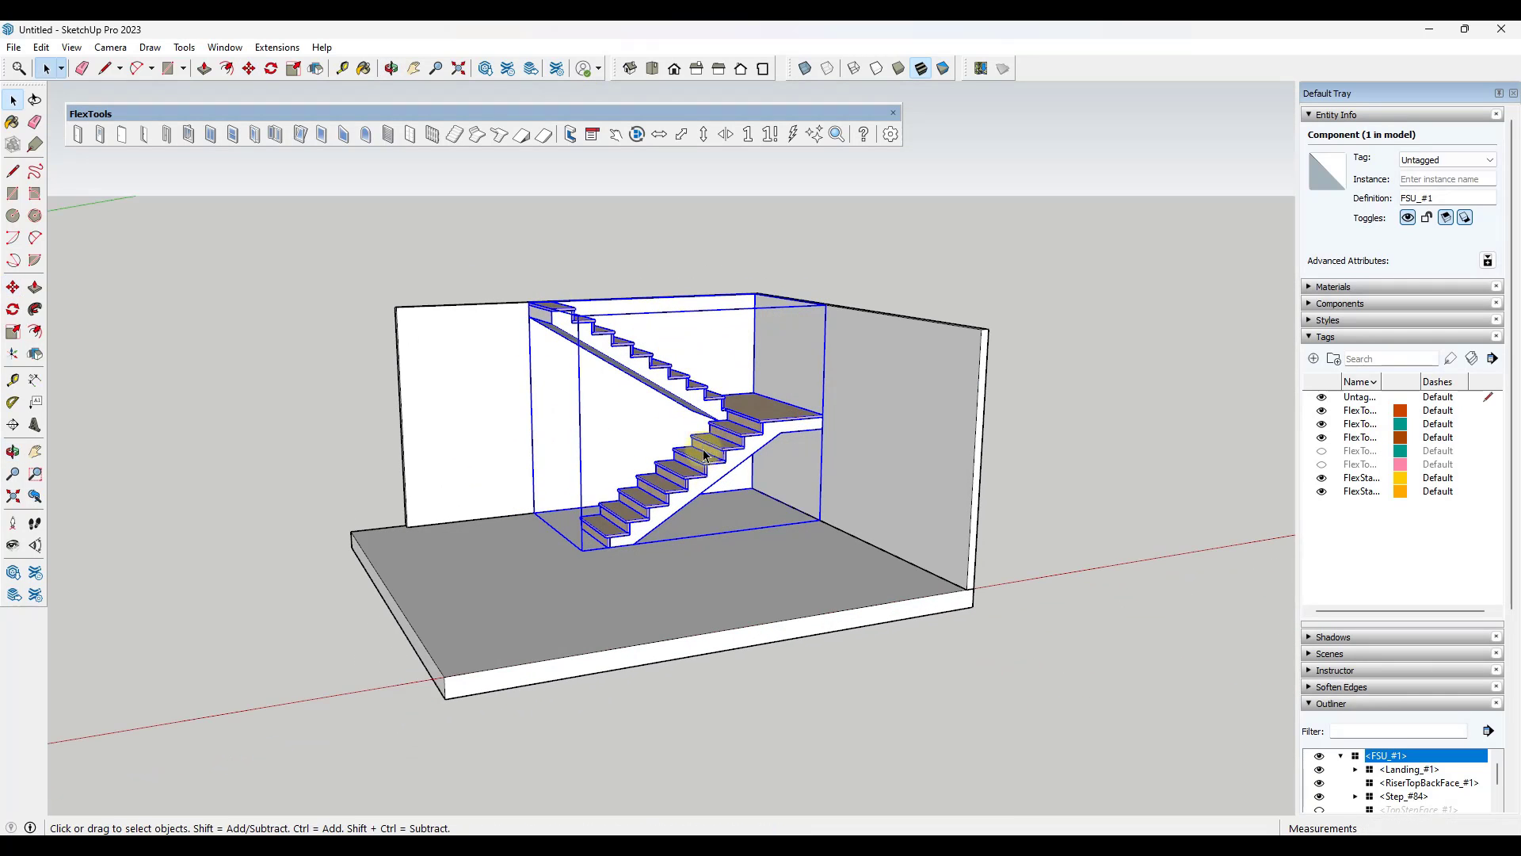
Step: Open the U-shaped stairs' component options and review the height, calculation method, width, tread, riser, stringer and landing settings
scroll(697, 475, "down", 3)
middle_click_drag(698, 477, 824, 482)
scroll(672, 508, "up", 5)
middle_click_drag(683, 362, 737, 394)
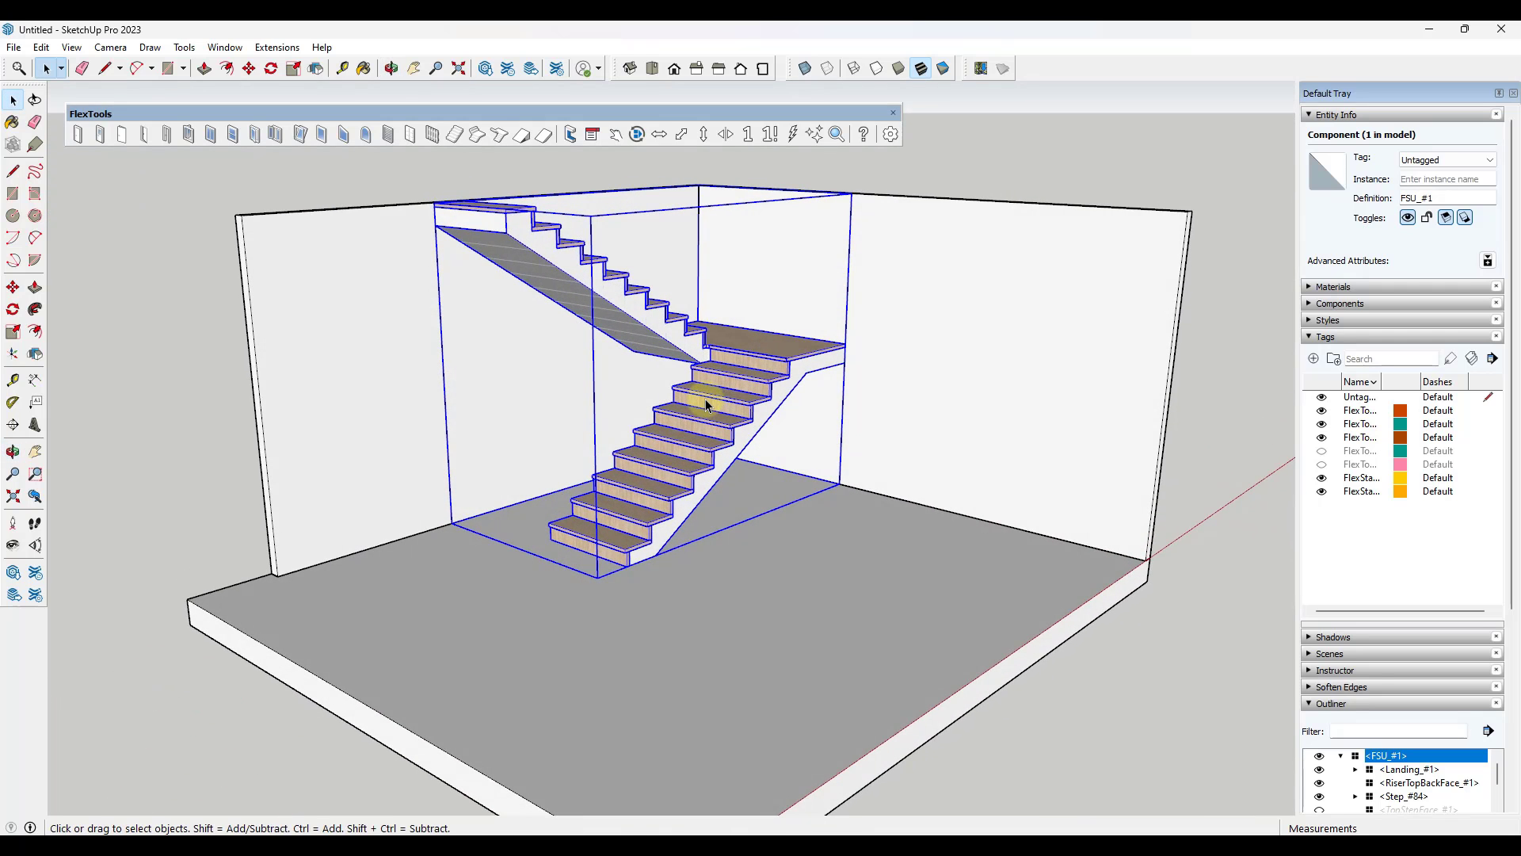
right_click(707, 405)
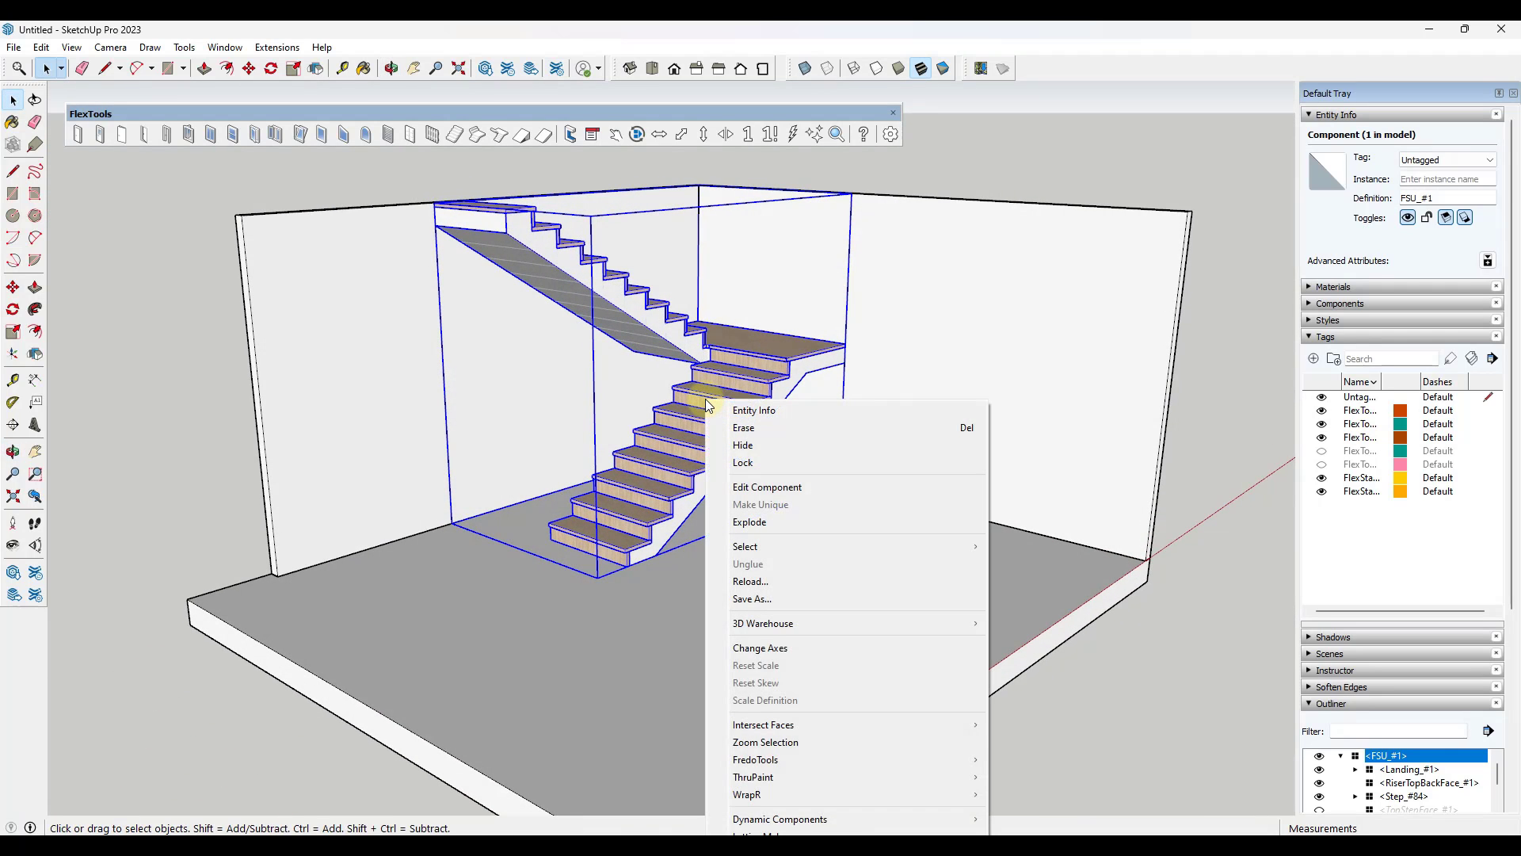
left_click(784, 830)
left_click(1094, 351)
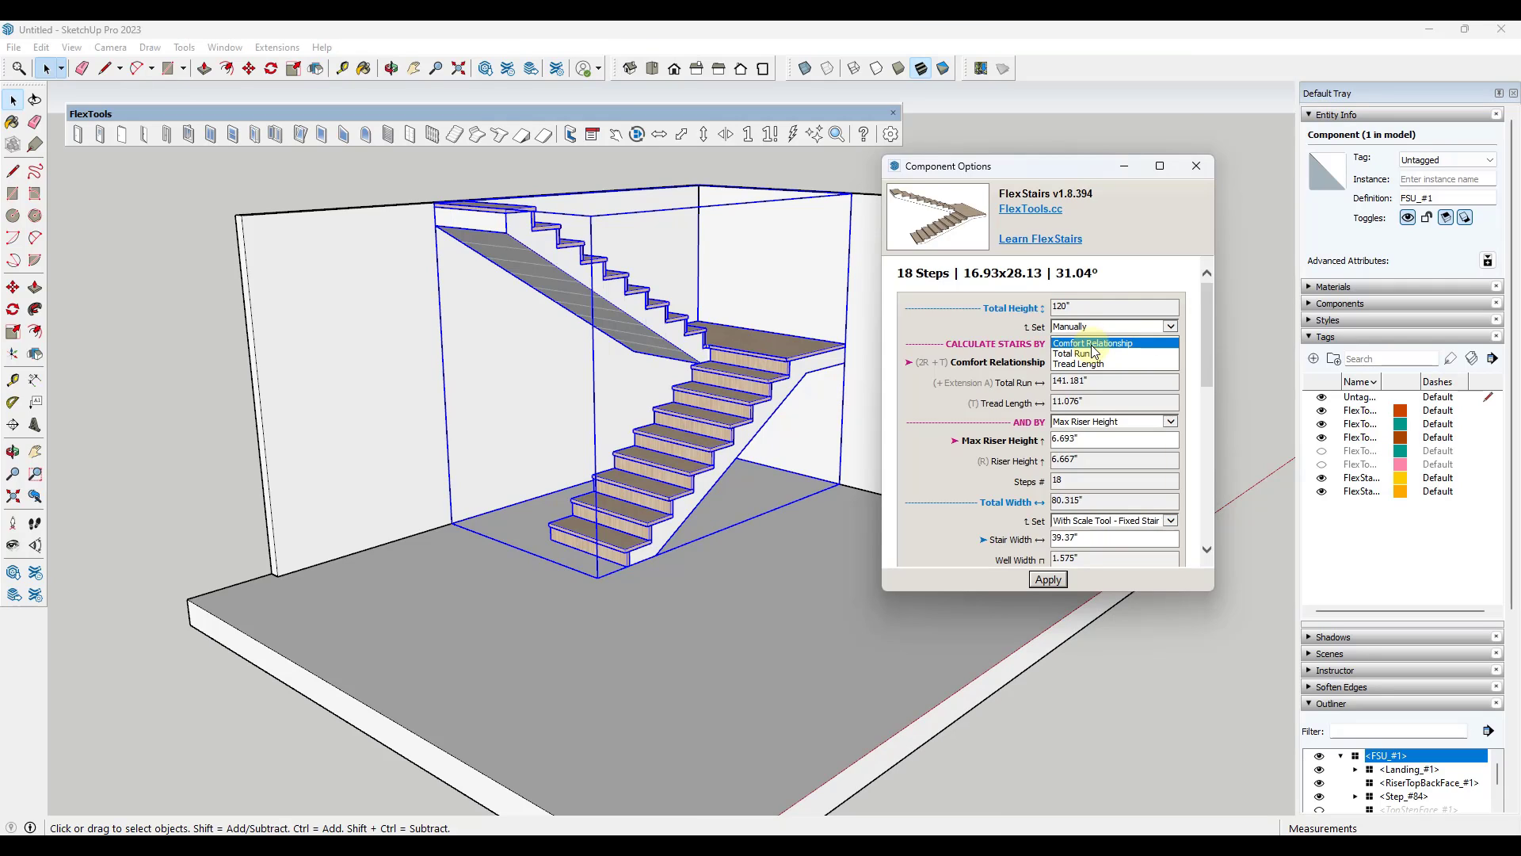
left_click(1091, 354)
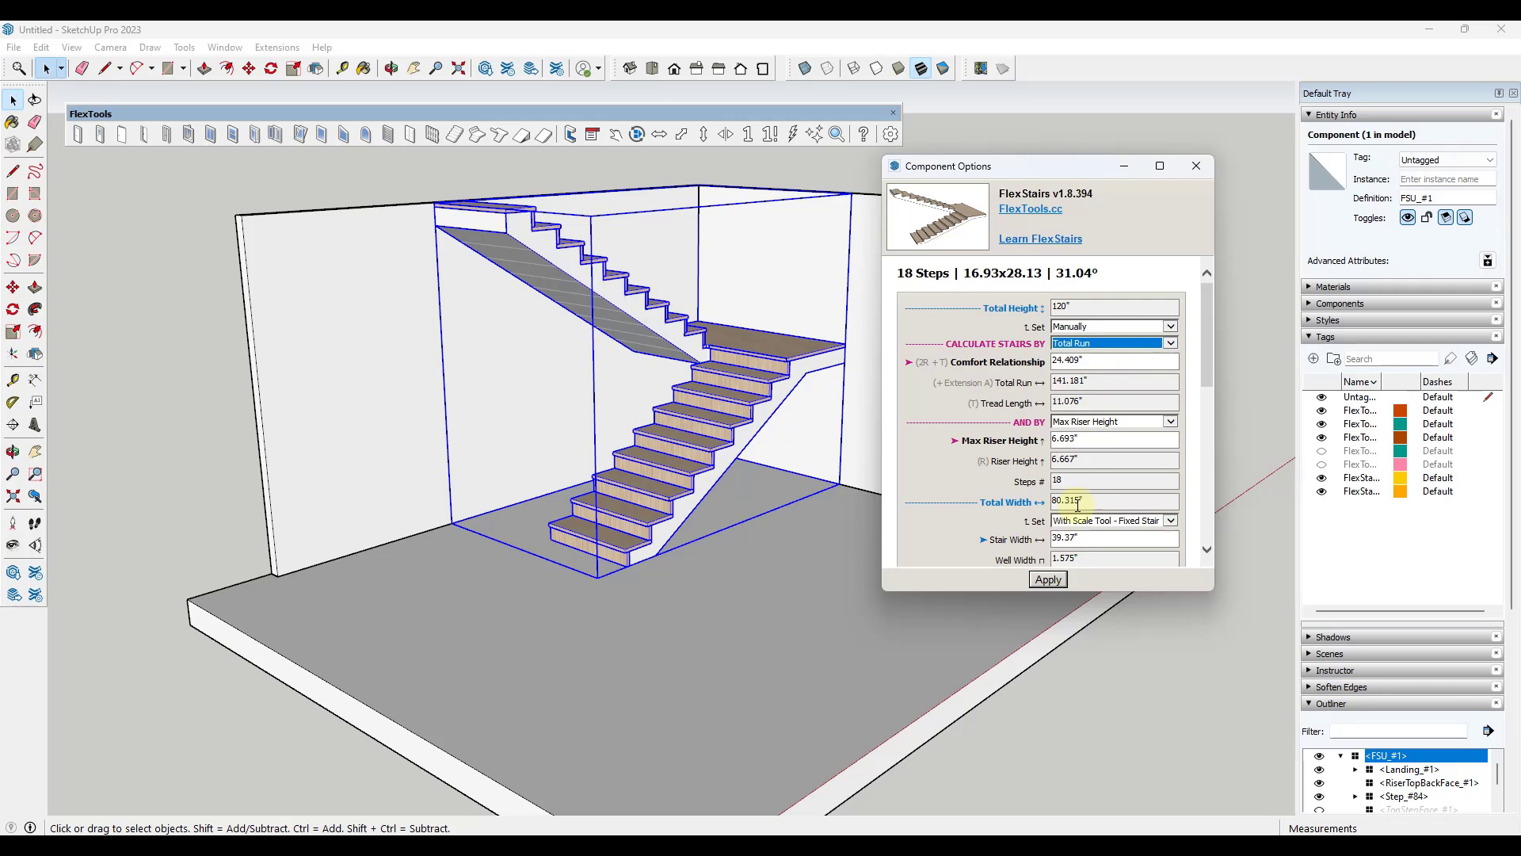
scroll(1109, 432, "down", 5)
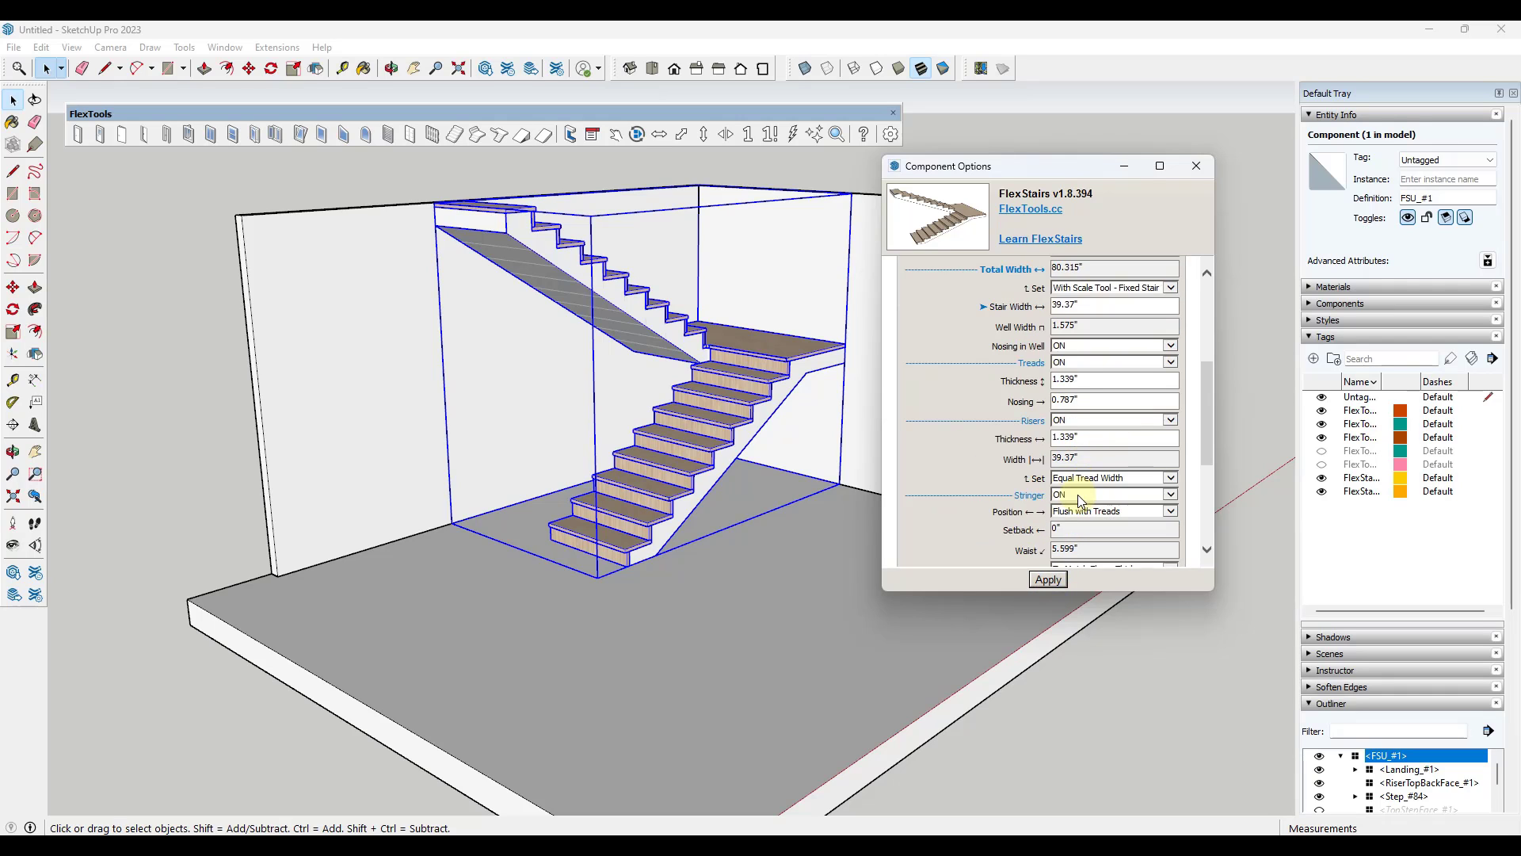
scroll(1099, 484, "up", 5)
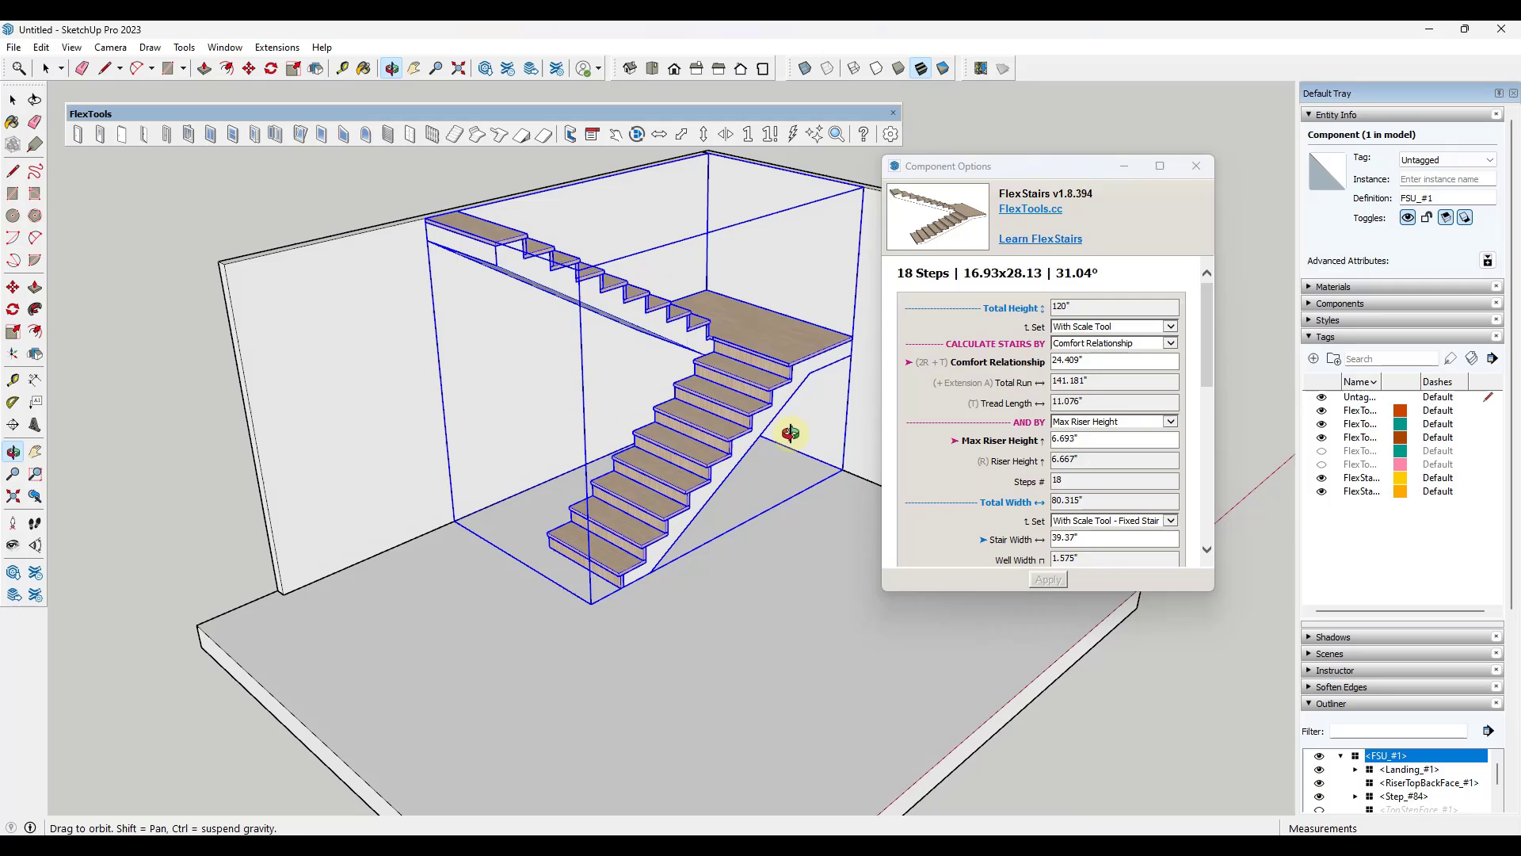
scroll(1066, 428, "down", 2)
scroll(1084, 438, "down", 4)
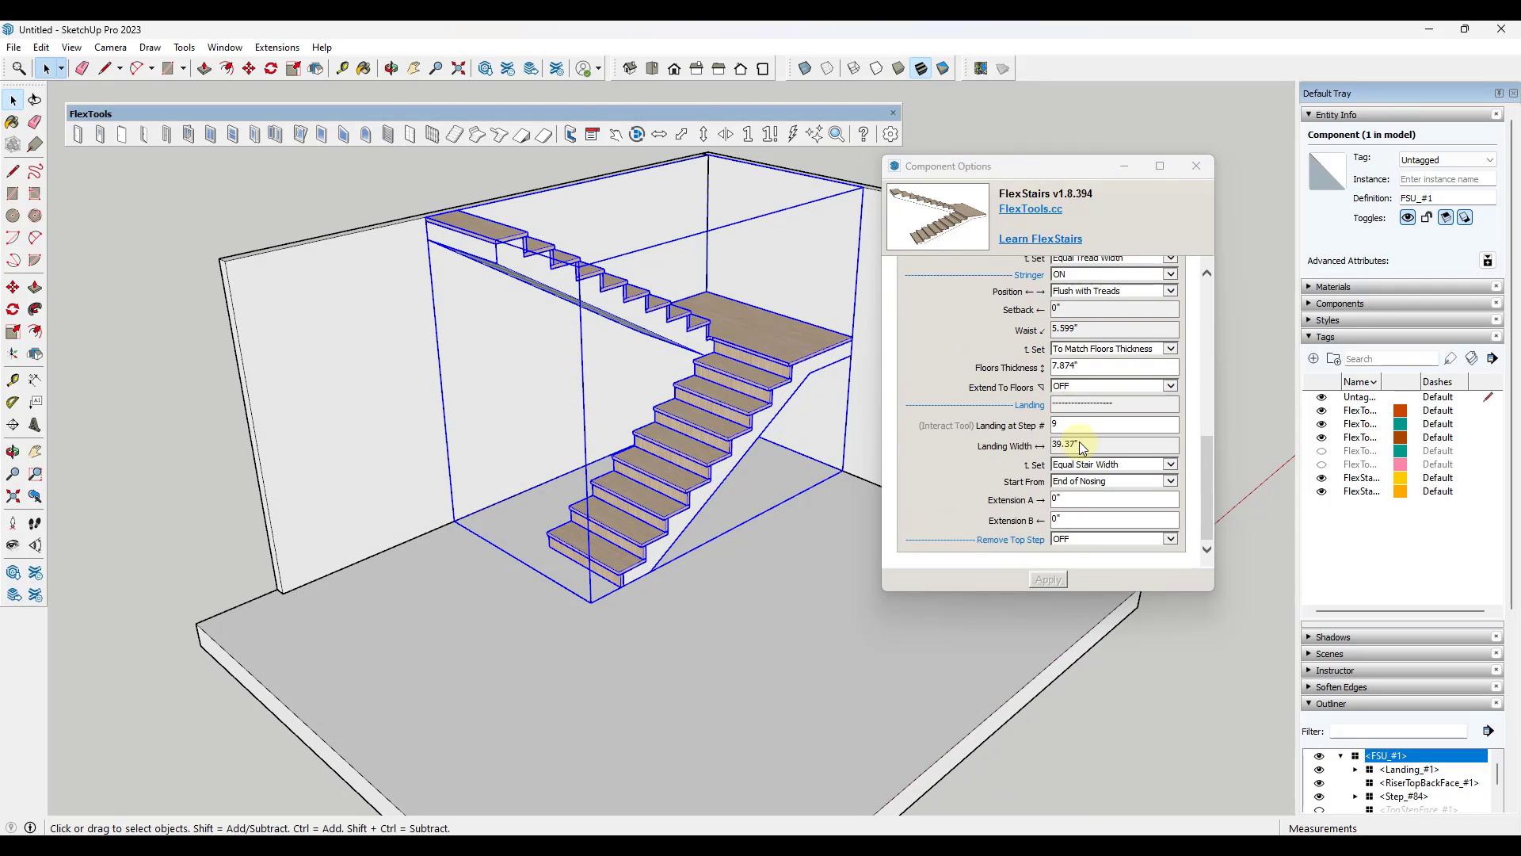
scroll(1030, 444, "up", 6)
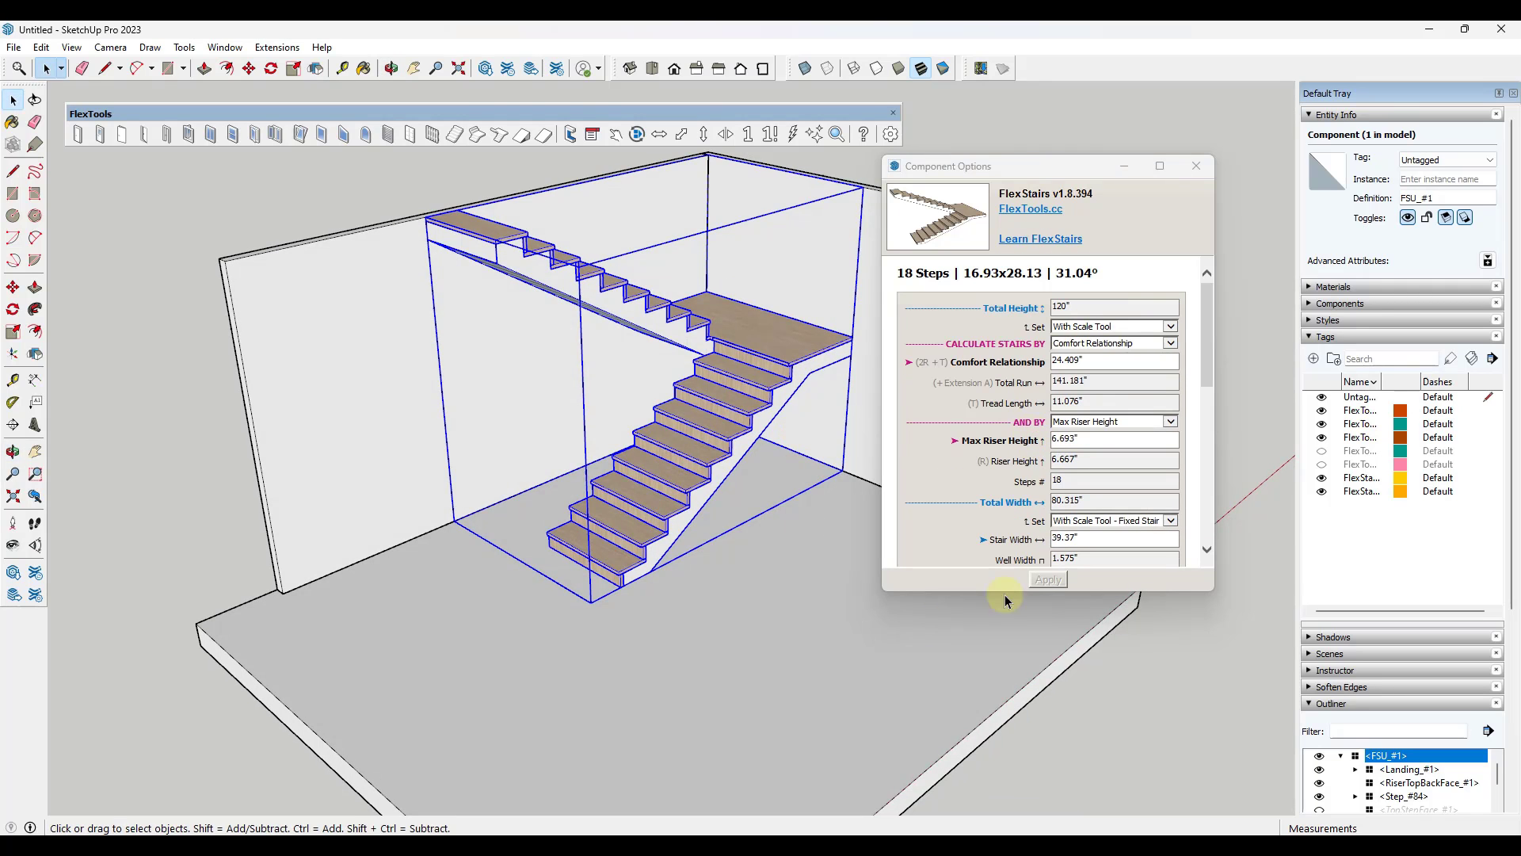
middle_click_drag(758, 448, 690, 390)
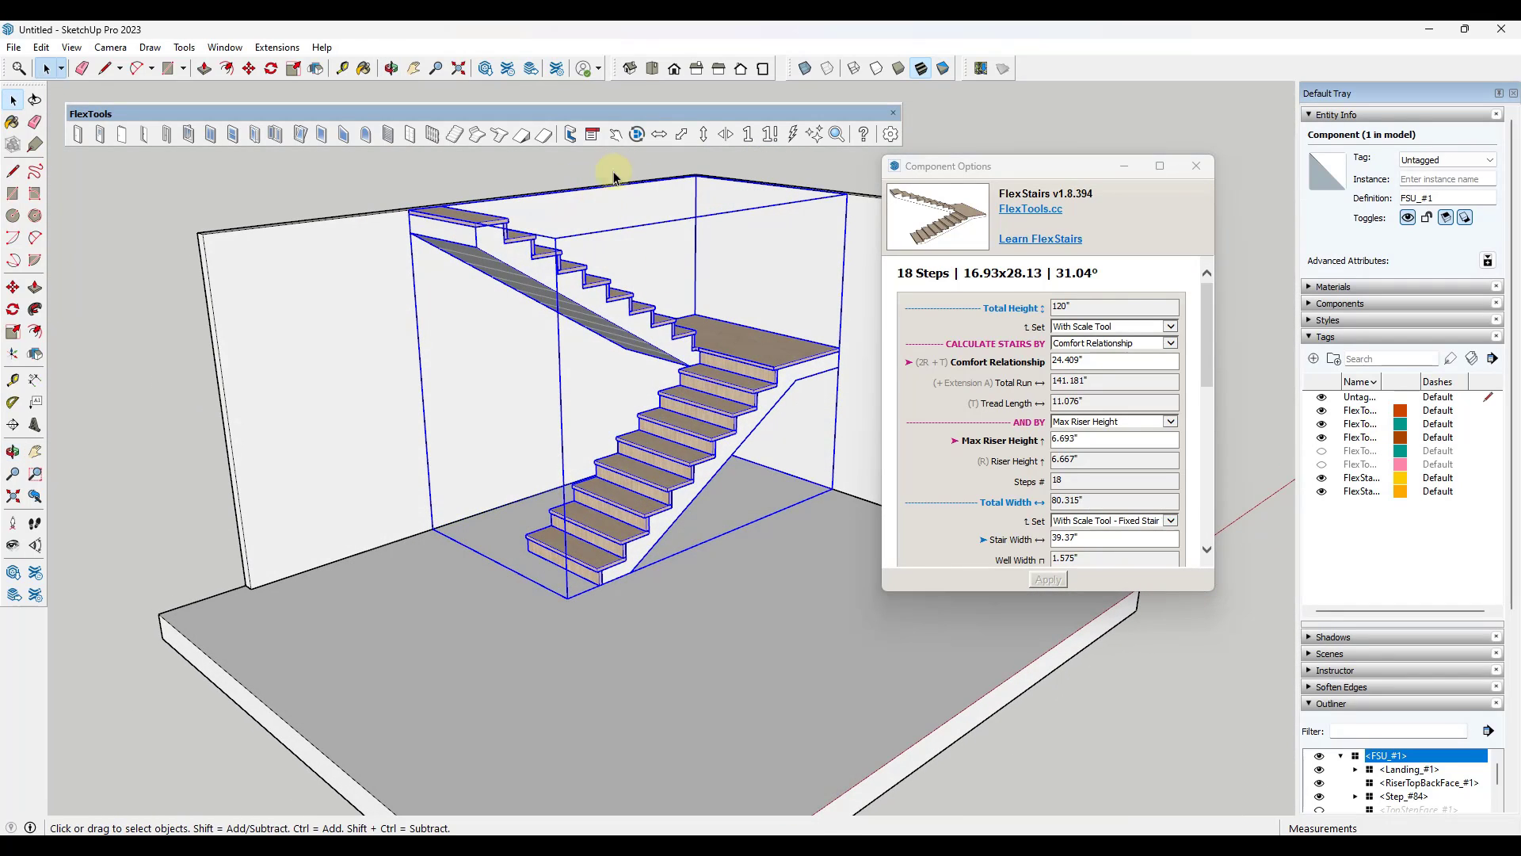
Step: Examine the U-shaped stairs' plan from the top in parallel projection, and return to a 3D view with the stairs selected
left_click(652, 68)
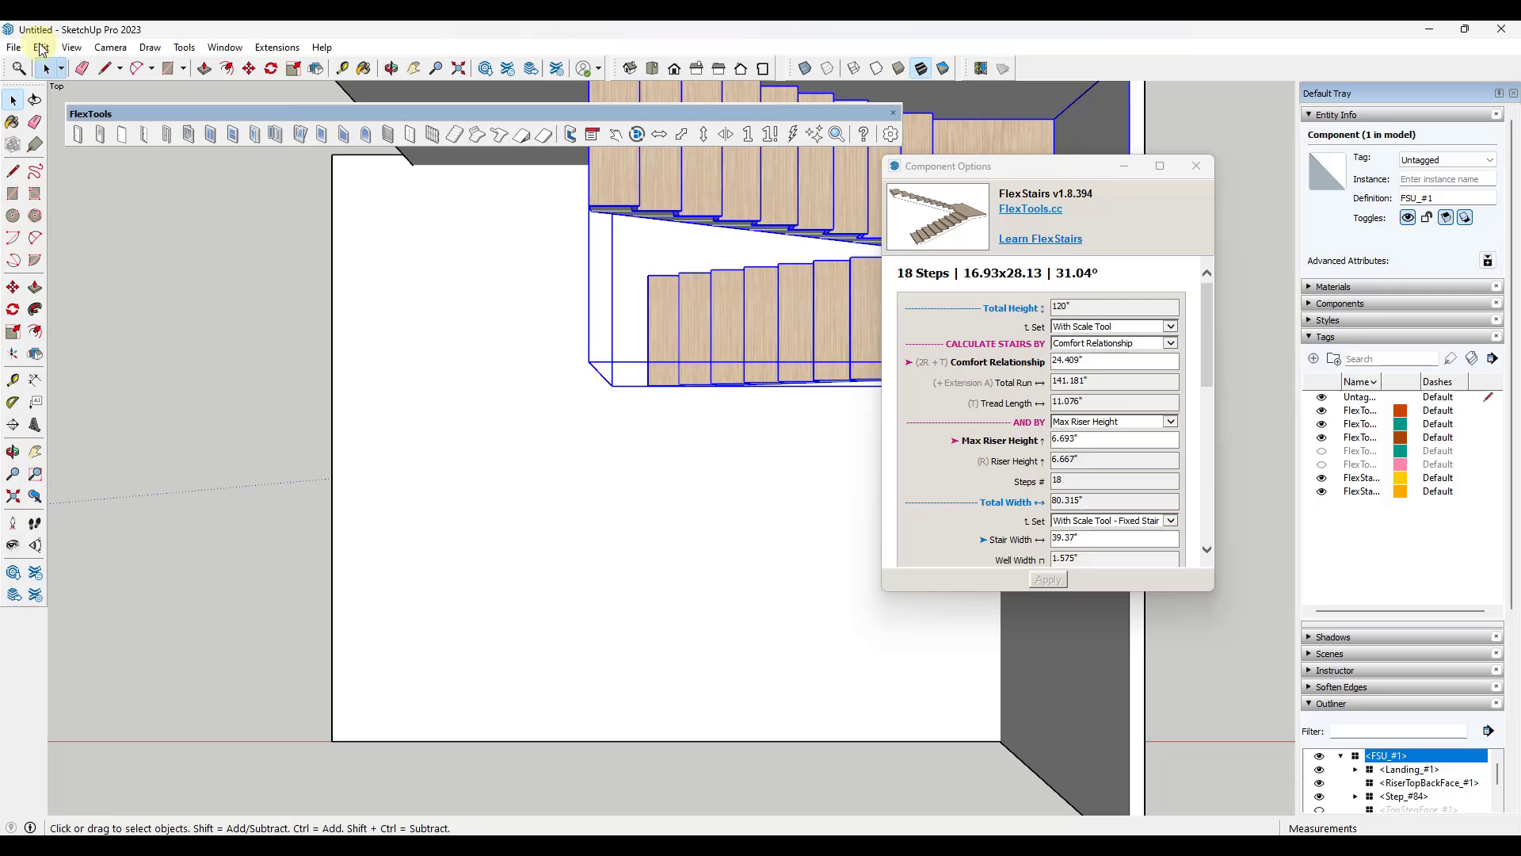
left_click(110, 47)
left_click(151, 122)
scroll(664, 223, "down", 3)
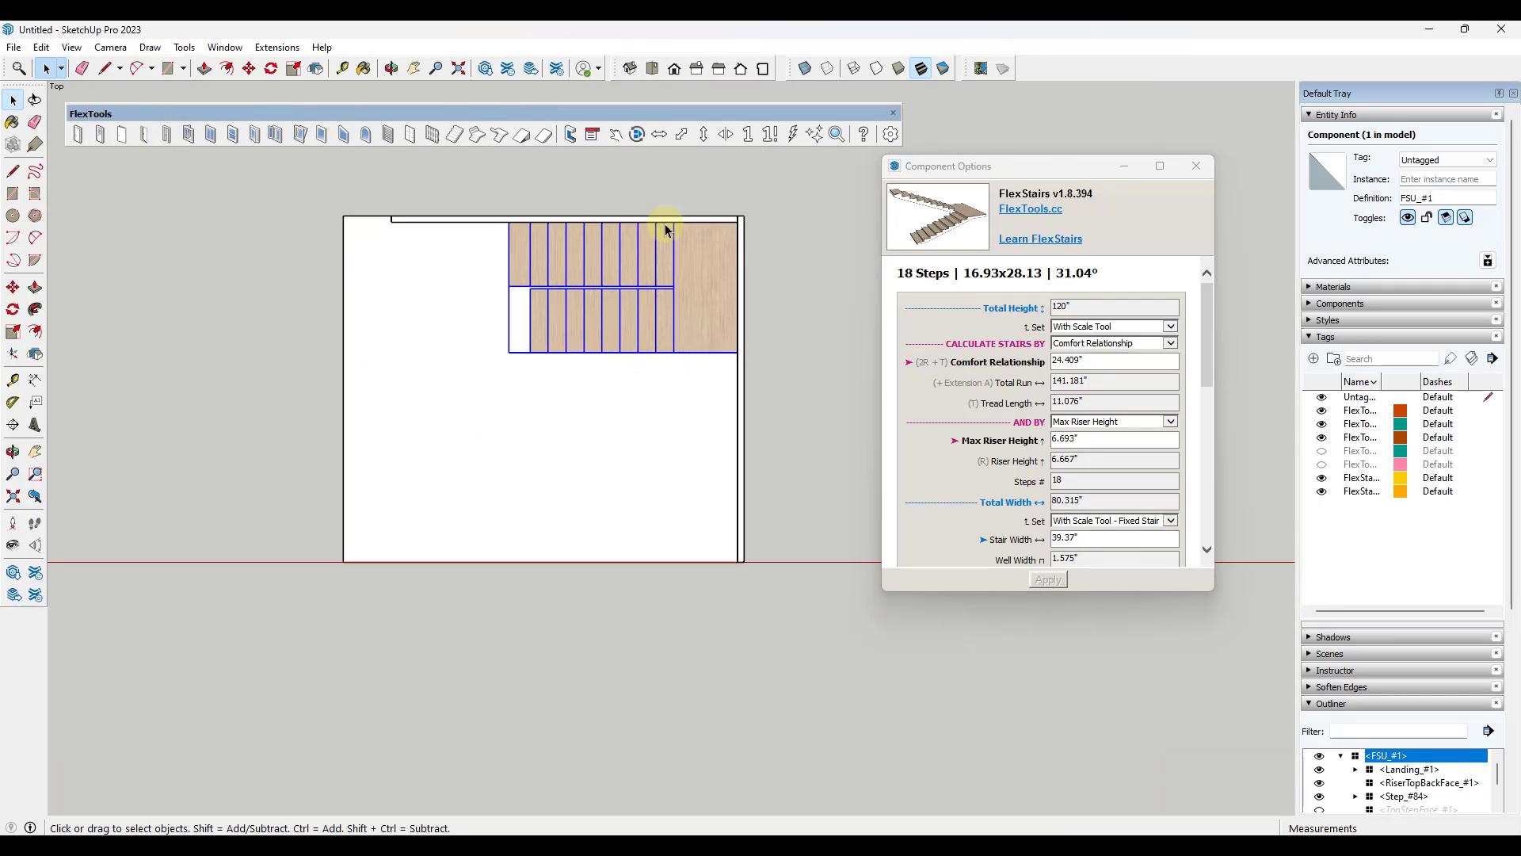
scroll(745, 222, "up", 2)
left_click(762, 230)
scroll(754, 222, "down", 1)
scroll(657, 195, "up", 2)
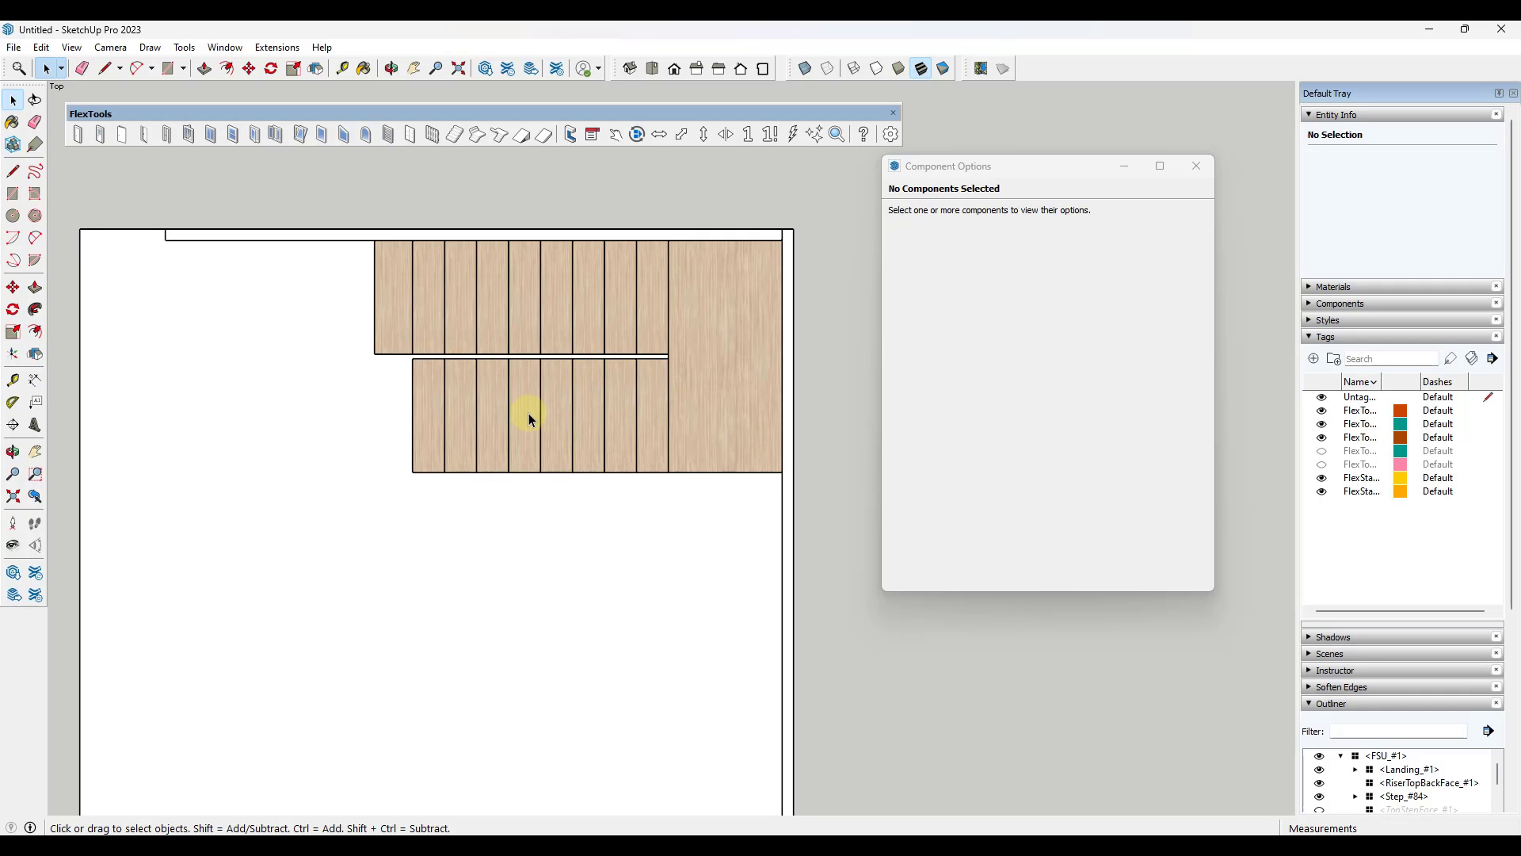
scroll(516, 515, "down", 3)
middle_click_drag(520, 543, 710, 184)
key("space")
left_click(607, 469)
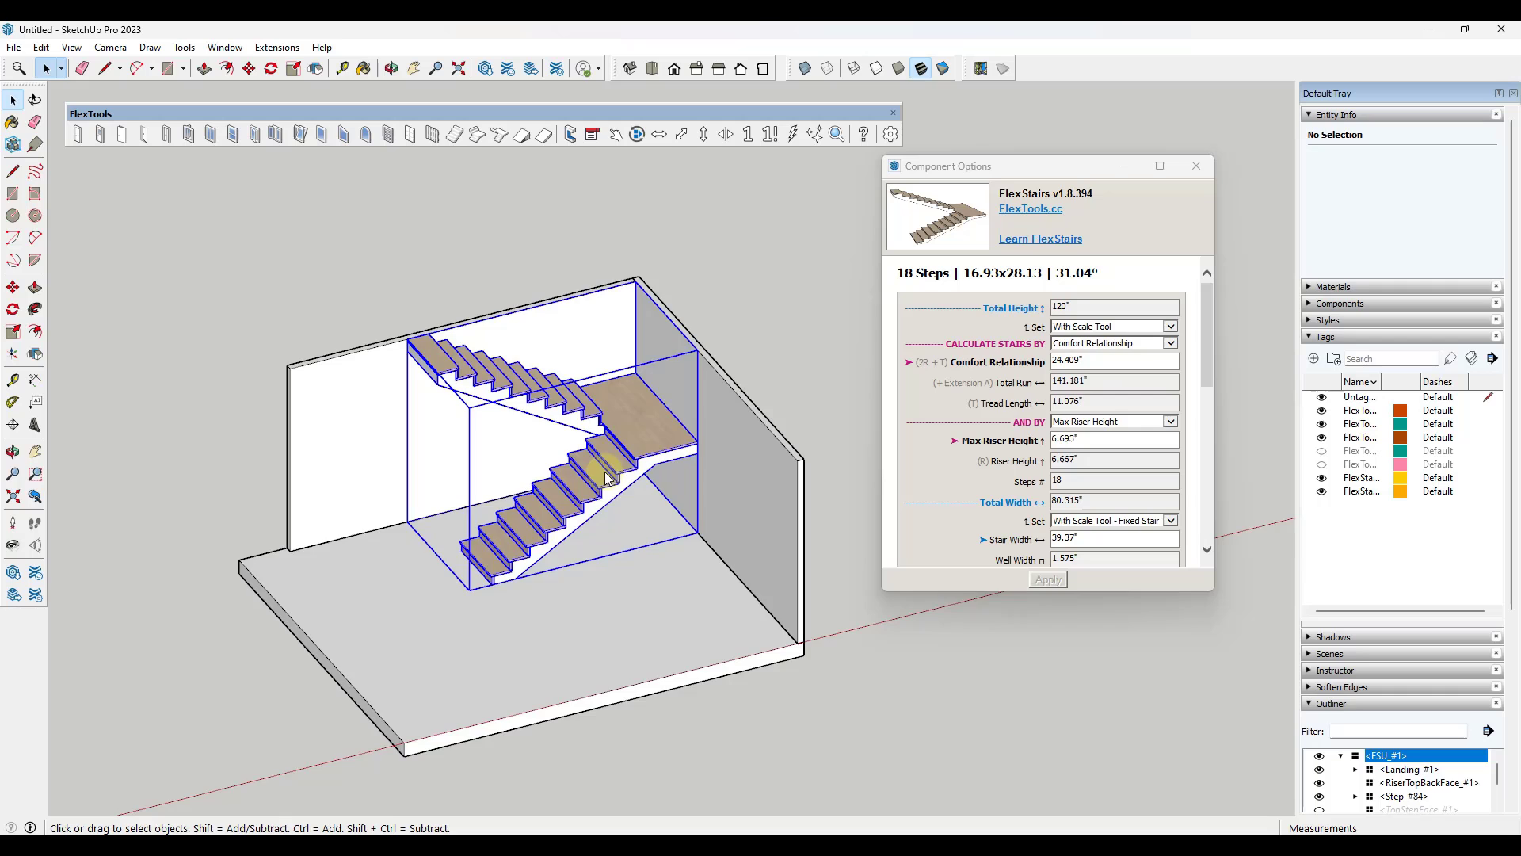
middle_click_drag(606, 469, 655, 384)
scroll(595, 507, "up", 5)
scroll(638, 266, "down", 2)
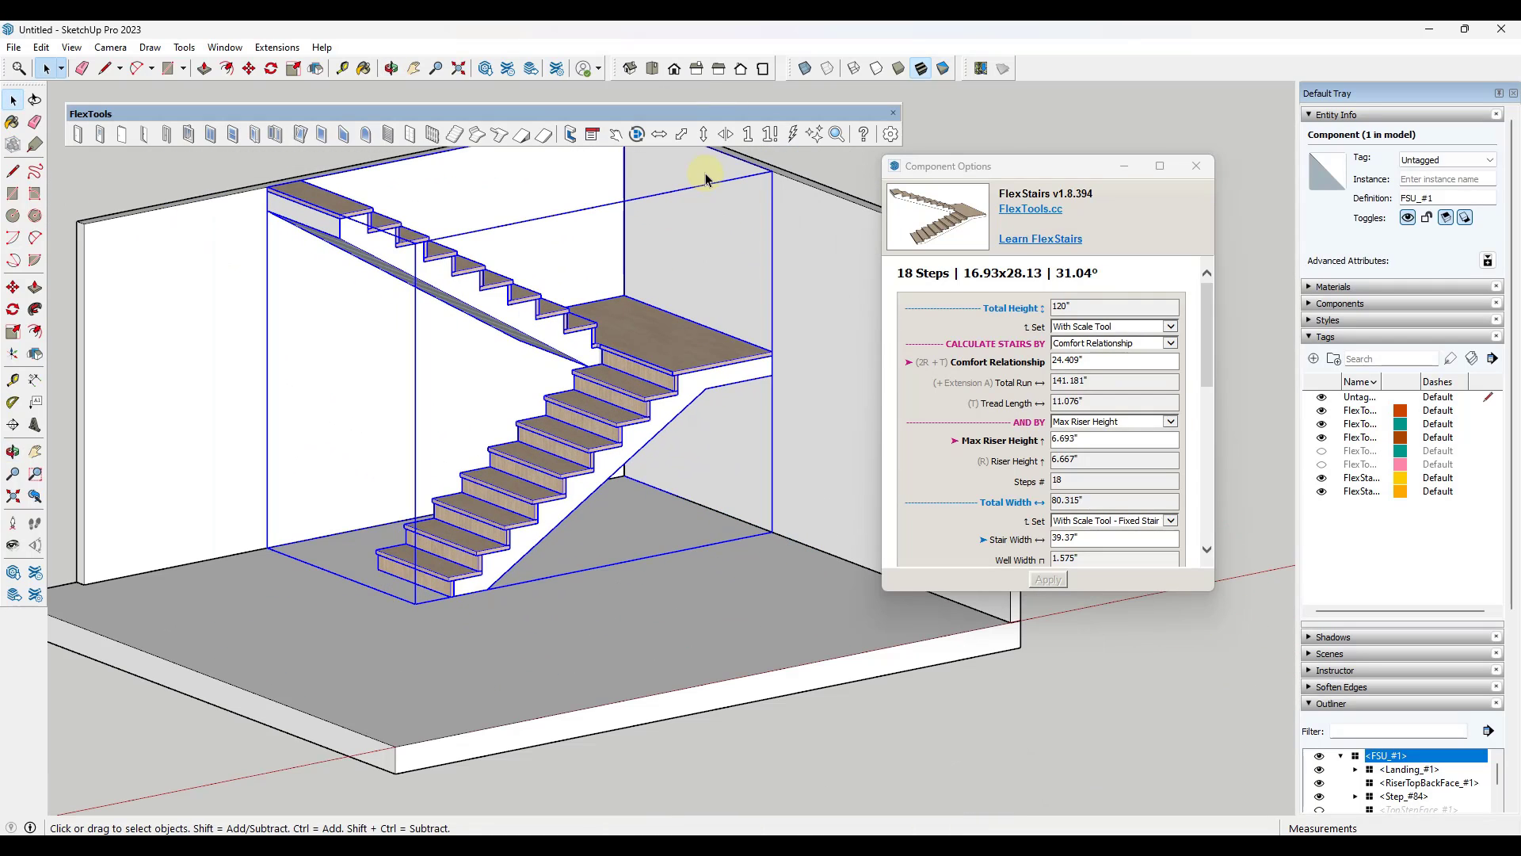
left_click(663, 141)
left_click(663, 141)
left_click(664, 141)
left_click(664, 141)
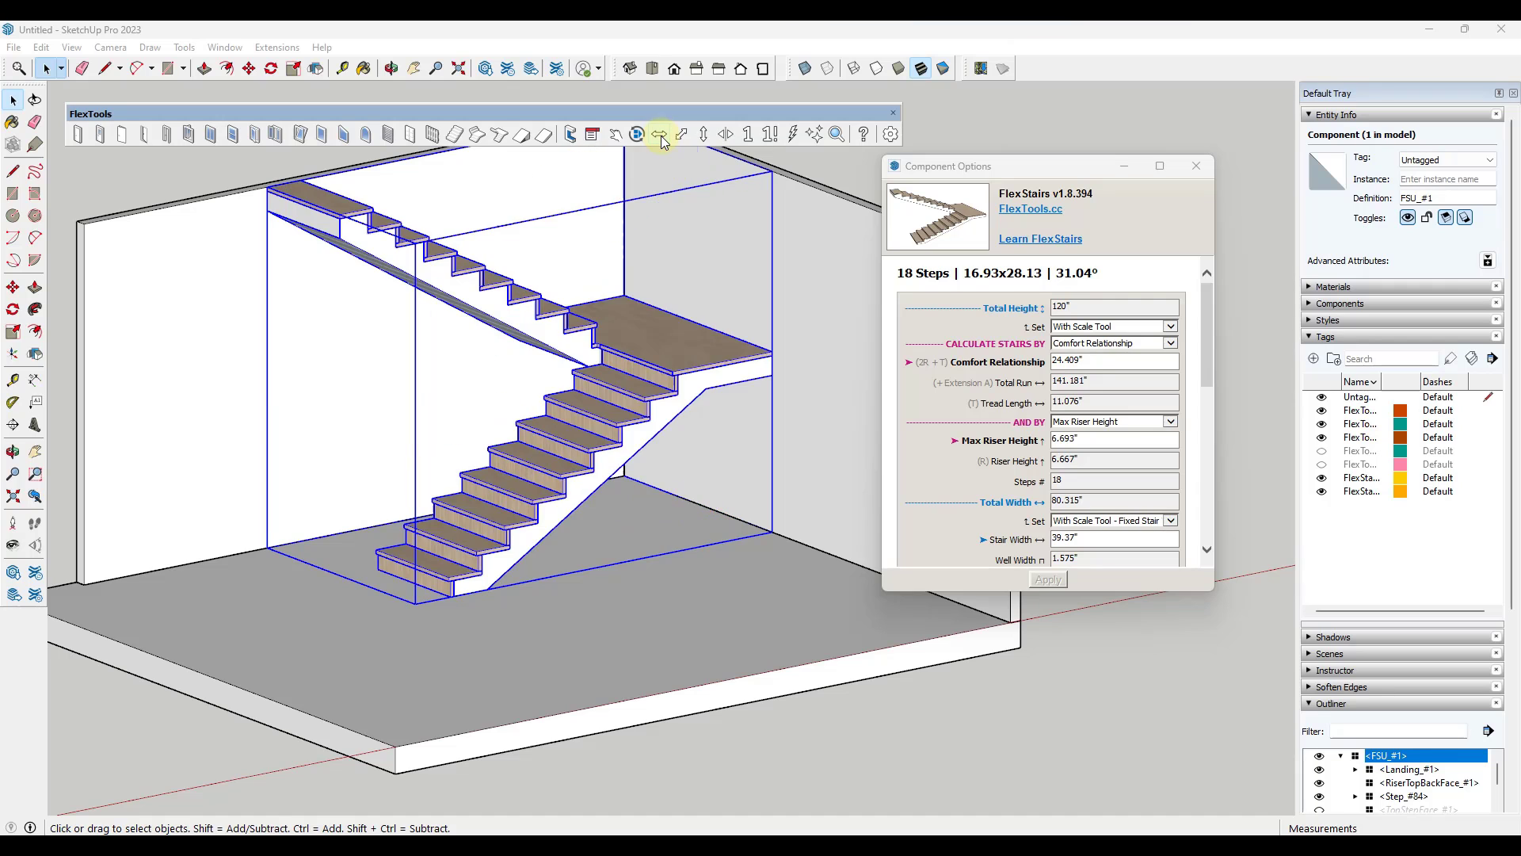
left_click(660, 136)
left_click(662, 139)
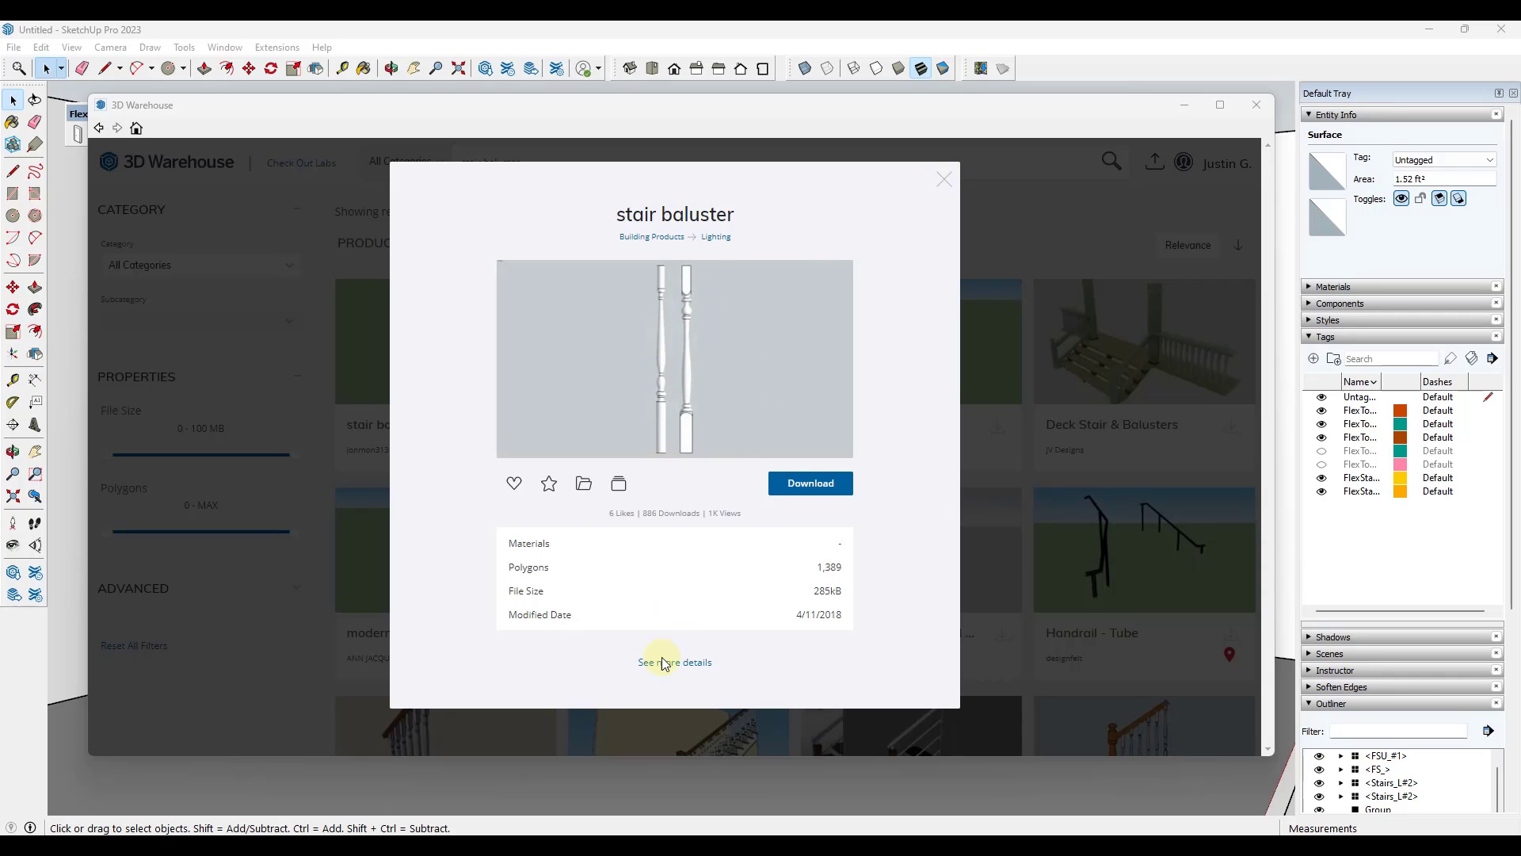
Step: Load the stair baluster model from 3D Warehouse and array it from the first step up the lower flight with 8 copies
left_click(805, 427)
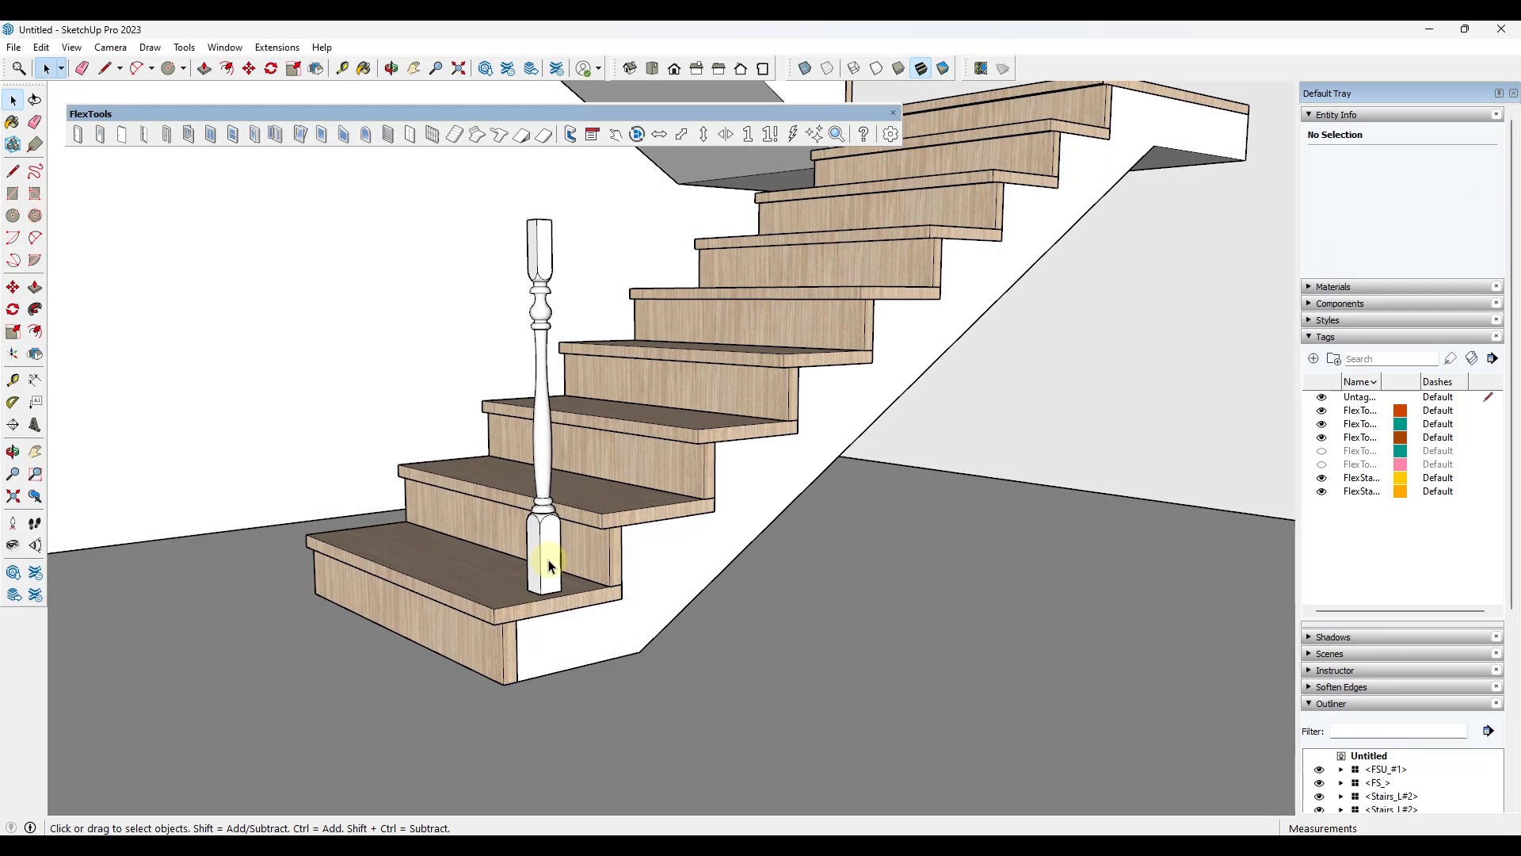
left_click(545, 555)
scroll(550, 553, "down", 2)
key("m")
scroll(550, 563, "up", 5)
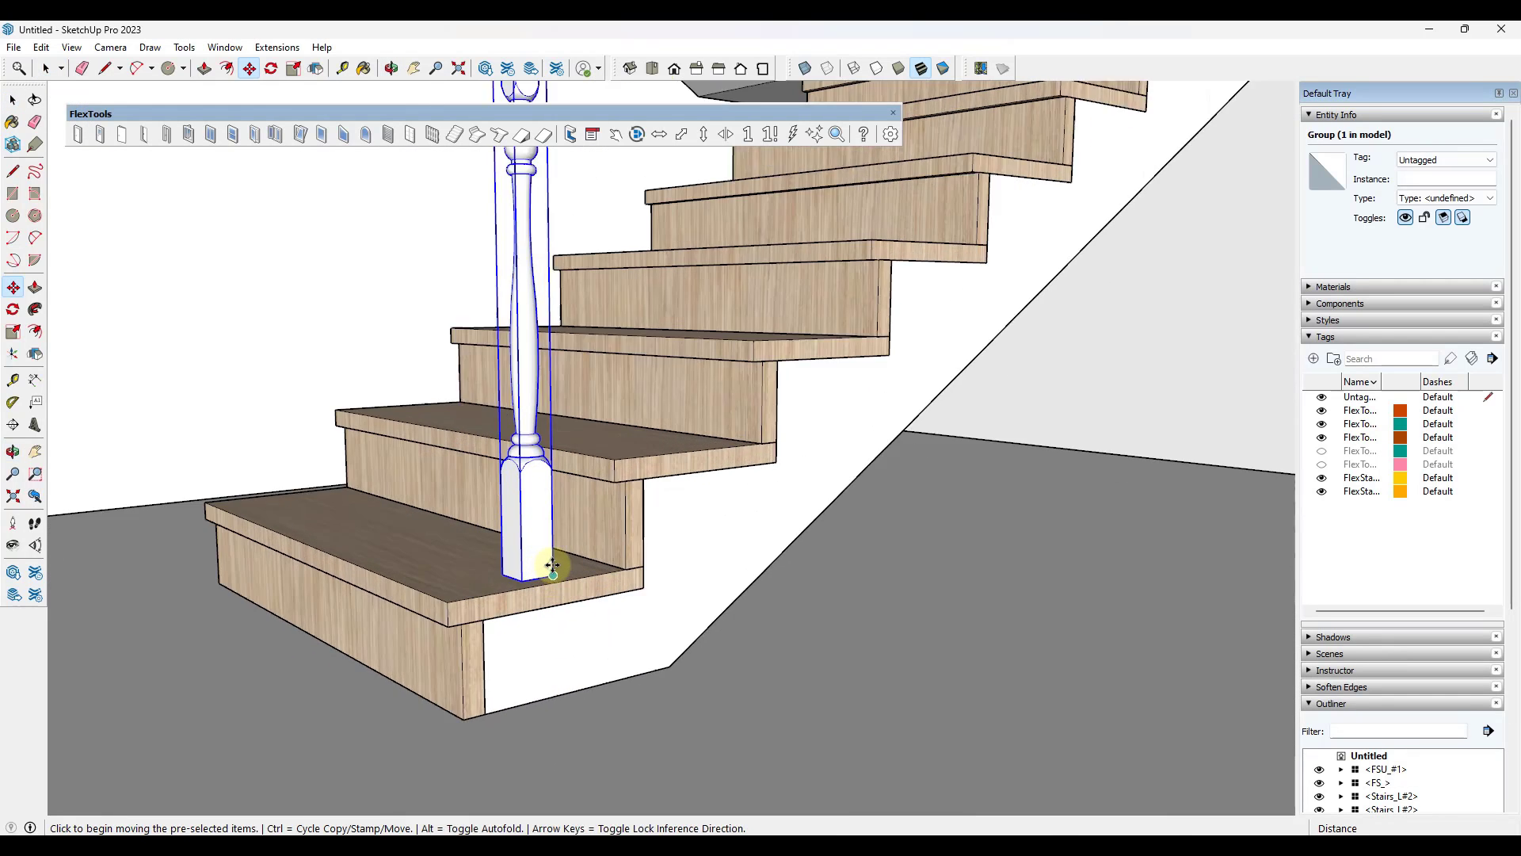
key("ctrl")
left_click(548, 585)
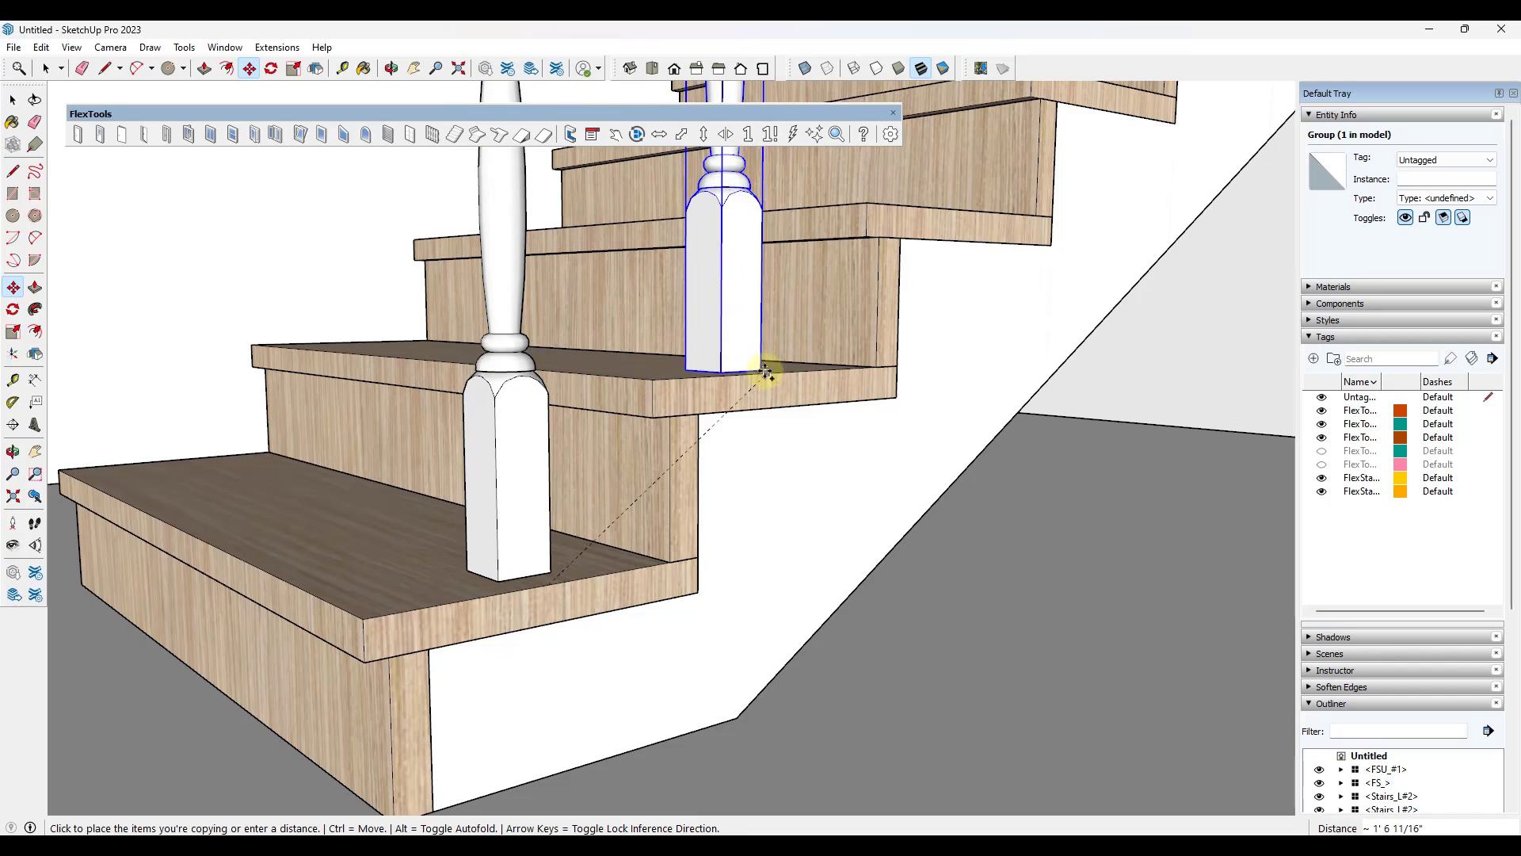
scroll(603, 386, "down", 6)
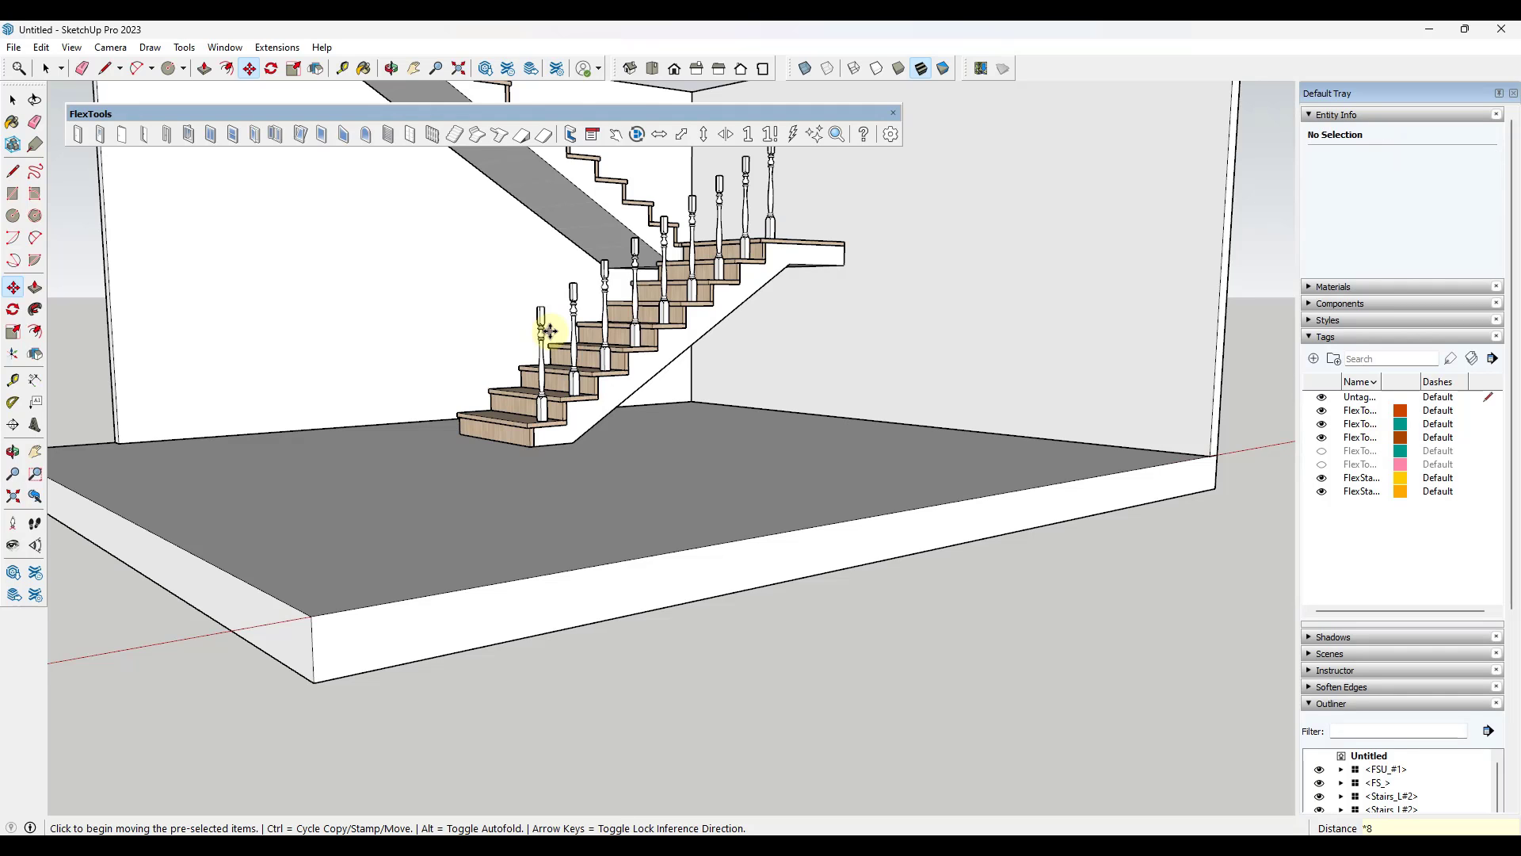
Step: Copy the uppermost baluster along the landing's outer edge, making an array of 3 evenly spaced copies
middle_click_drag(792, 215, 655, 298)
scroll(658, 297, "down", 3)
scroll(764, 184, "up", 6)
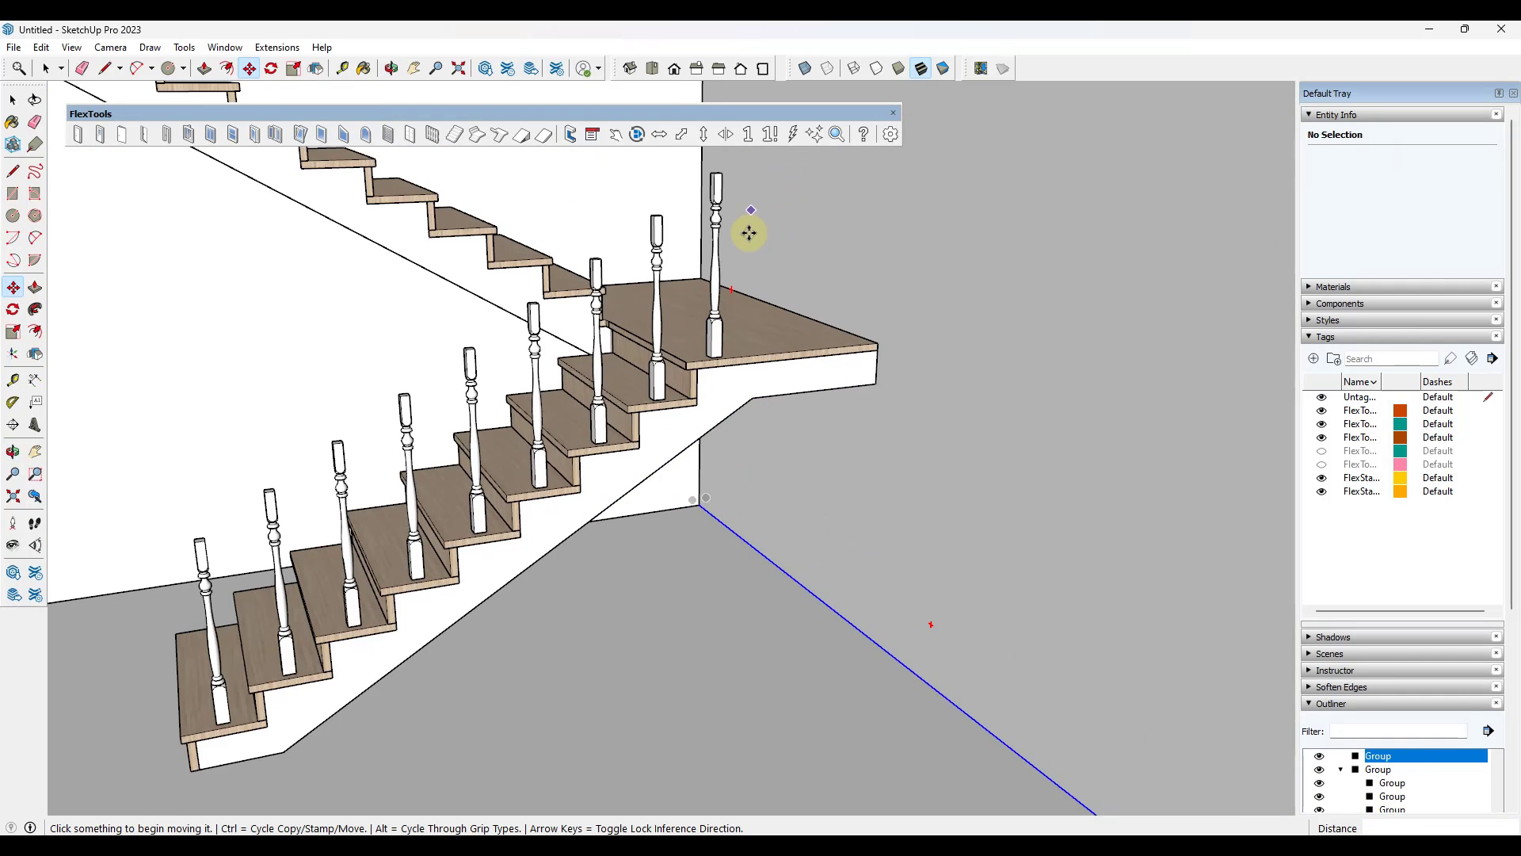
key("space")
left_click(707, 233)
scroll(723, 329, "up", 5)
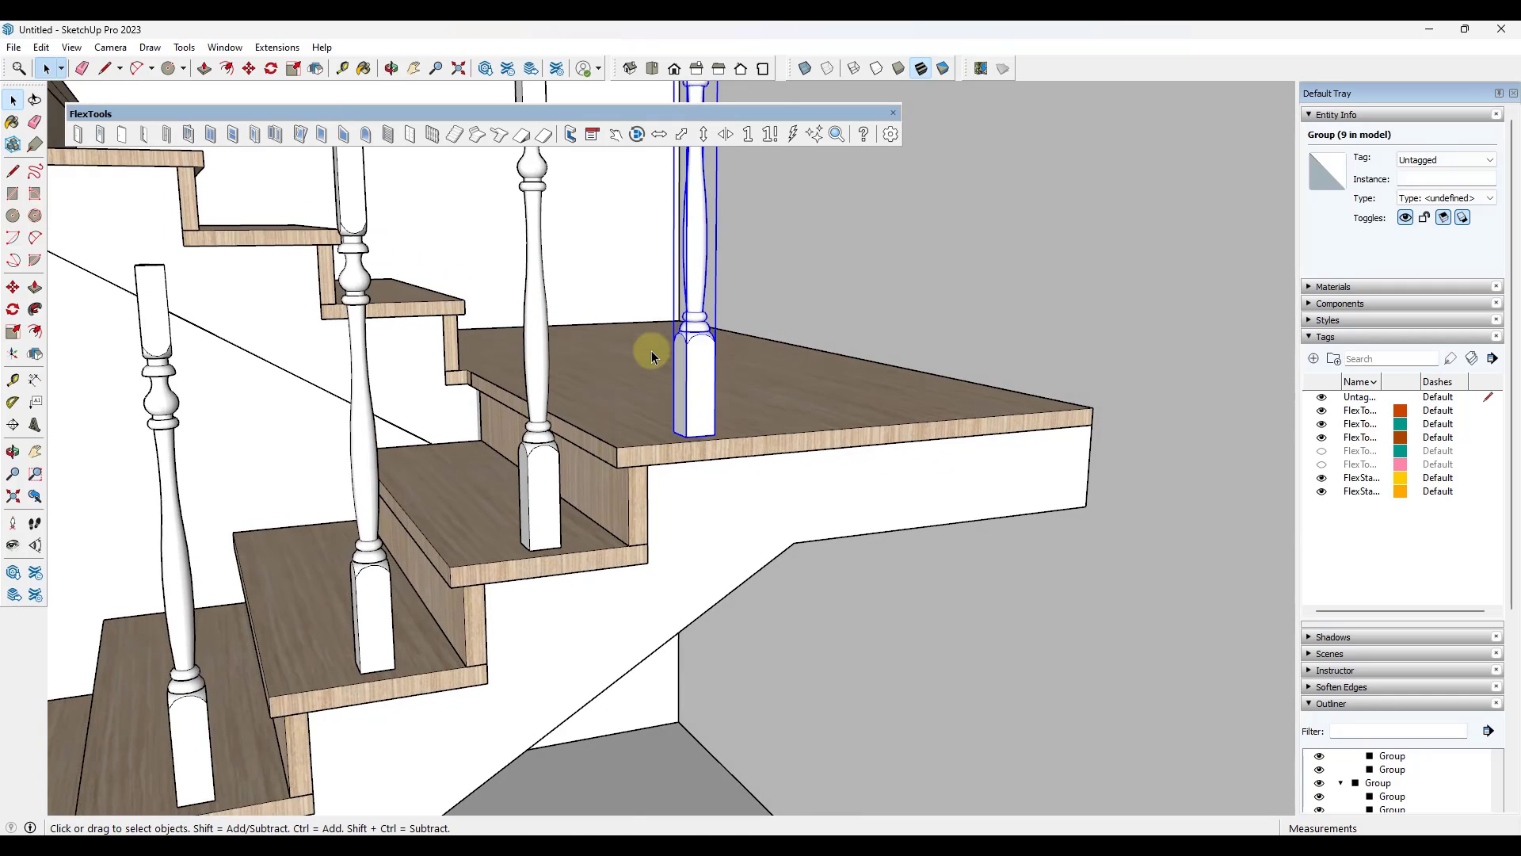
key("m")
scroll(586, 428, "up", 3)
key("ctrl")
left_click(547, 606)
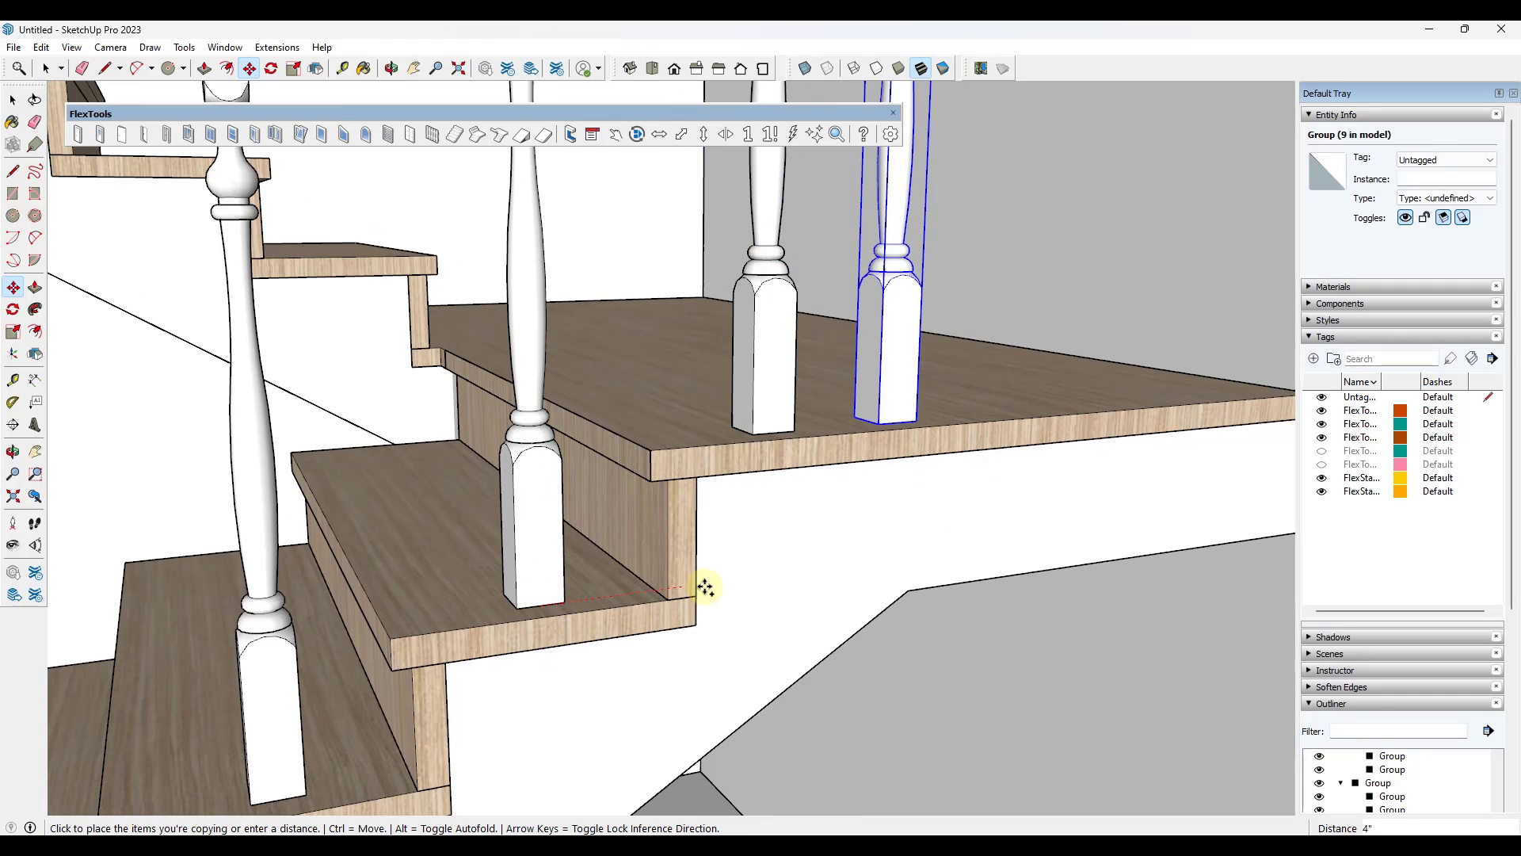
left_click(775, 429)
scroll(774, 431, "down", 10)
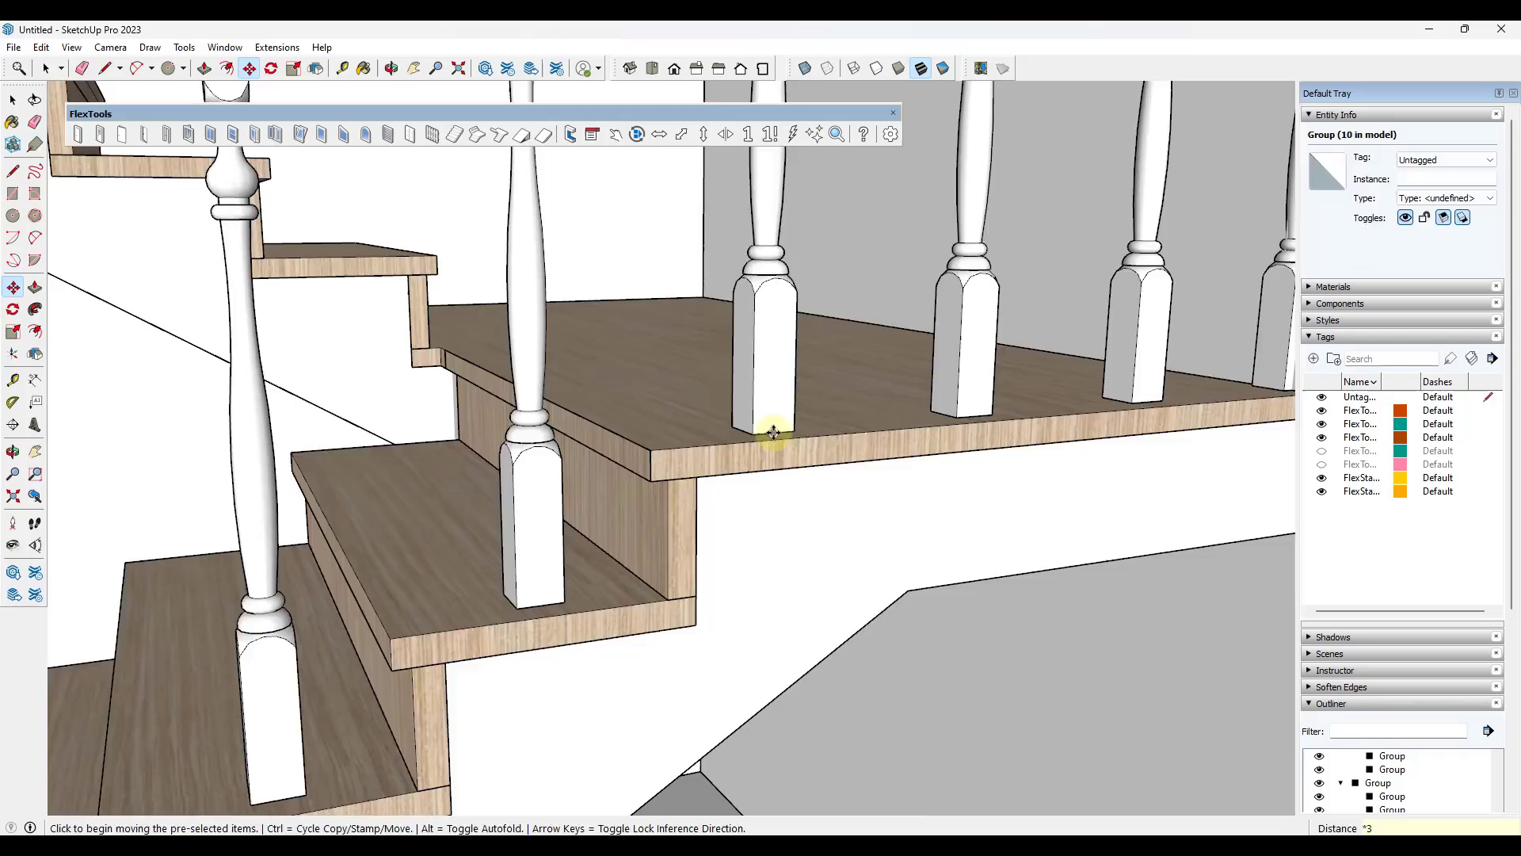
key("space")
Step: Draw a sloping handrail path line about 8' 7" long from the first baluster's top midpoint to the top of the first landing baluster
scroll(629, 507, "up", 6)
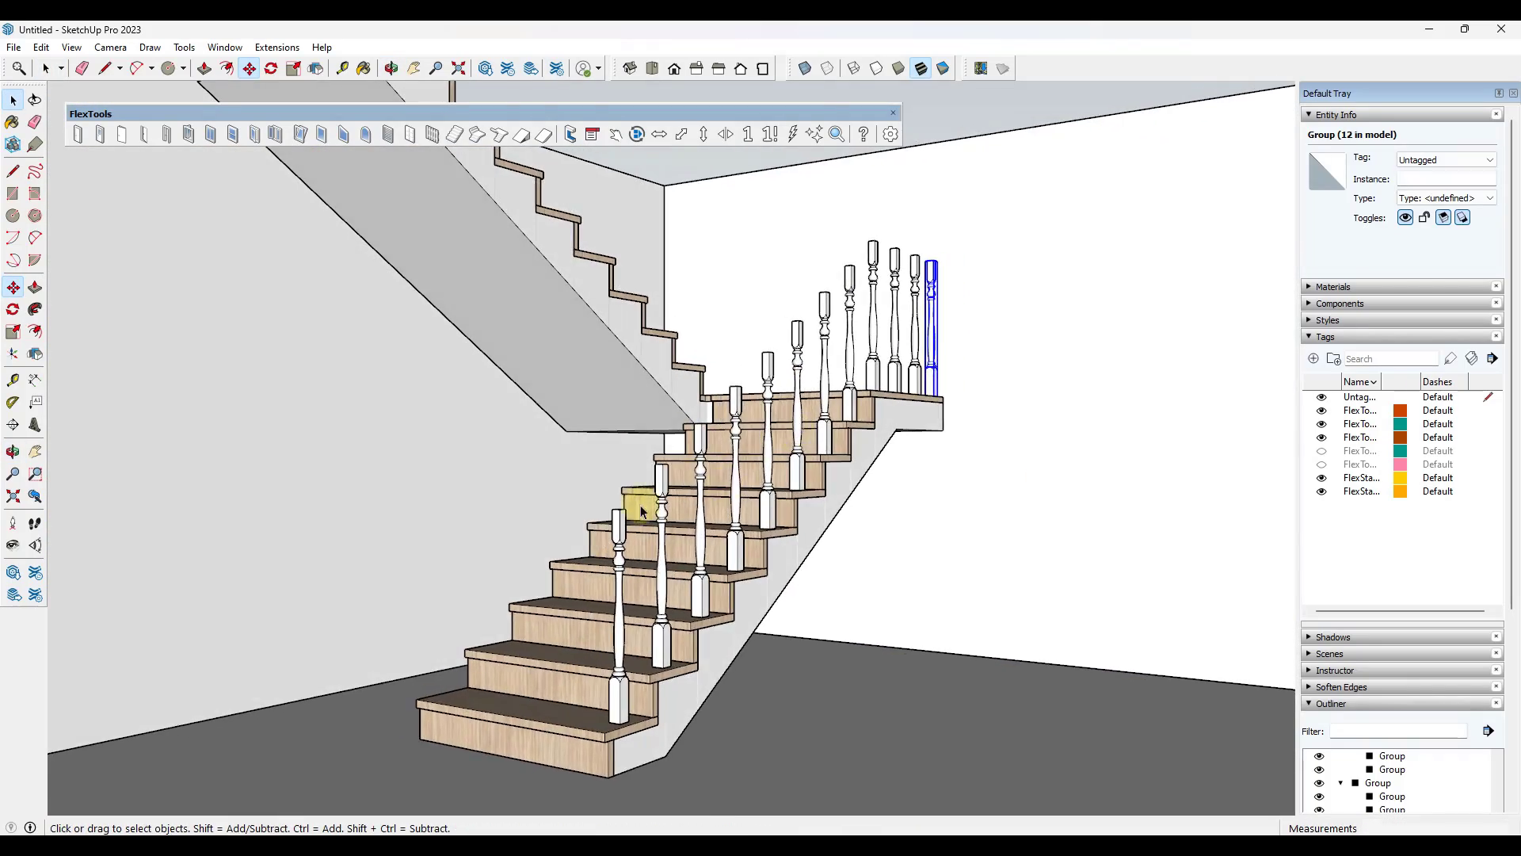
key("l")
scroll(624, 510, "up", 4)
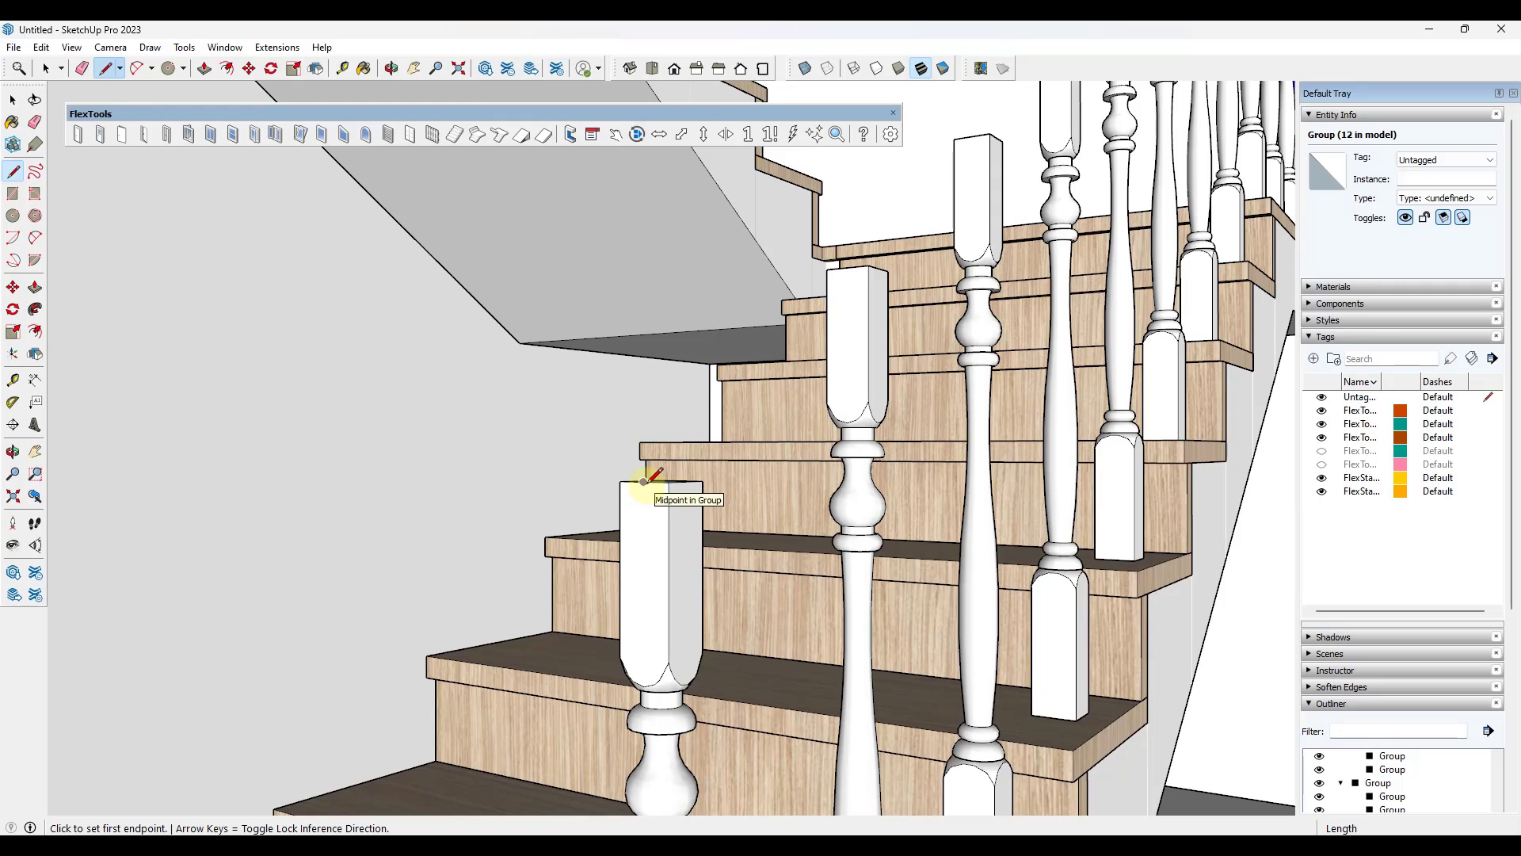
left_click(643, 481)
scroll(629, 500, "down", 8)
scroll(824, 262, "up", 6)
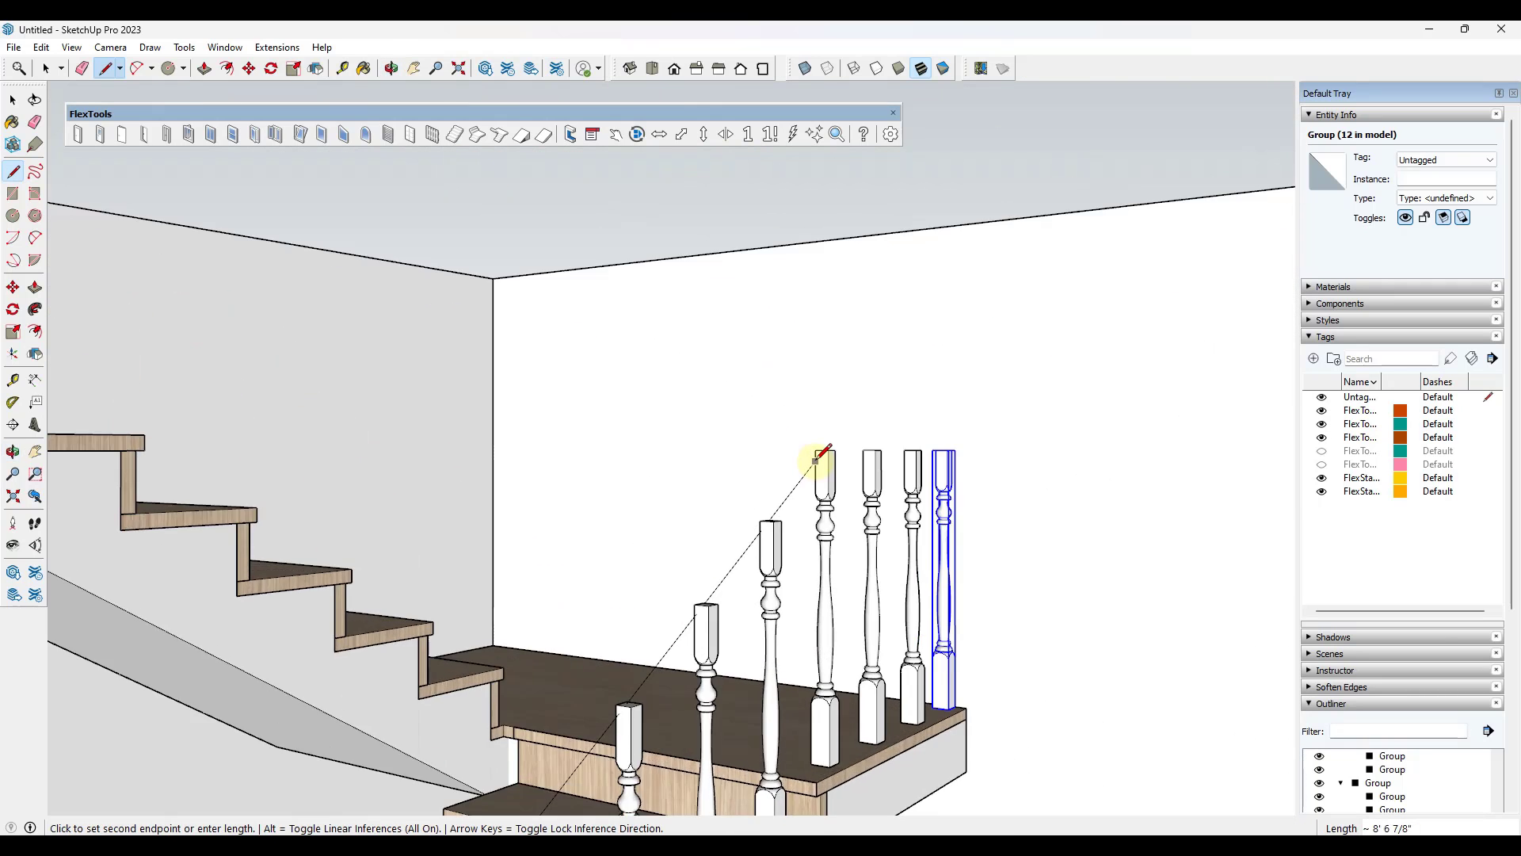
scroll(817, 459, "up", 4)
left_click(825, 432)
scroll(819, 475, "down", 6)
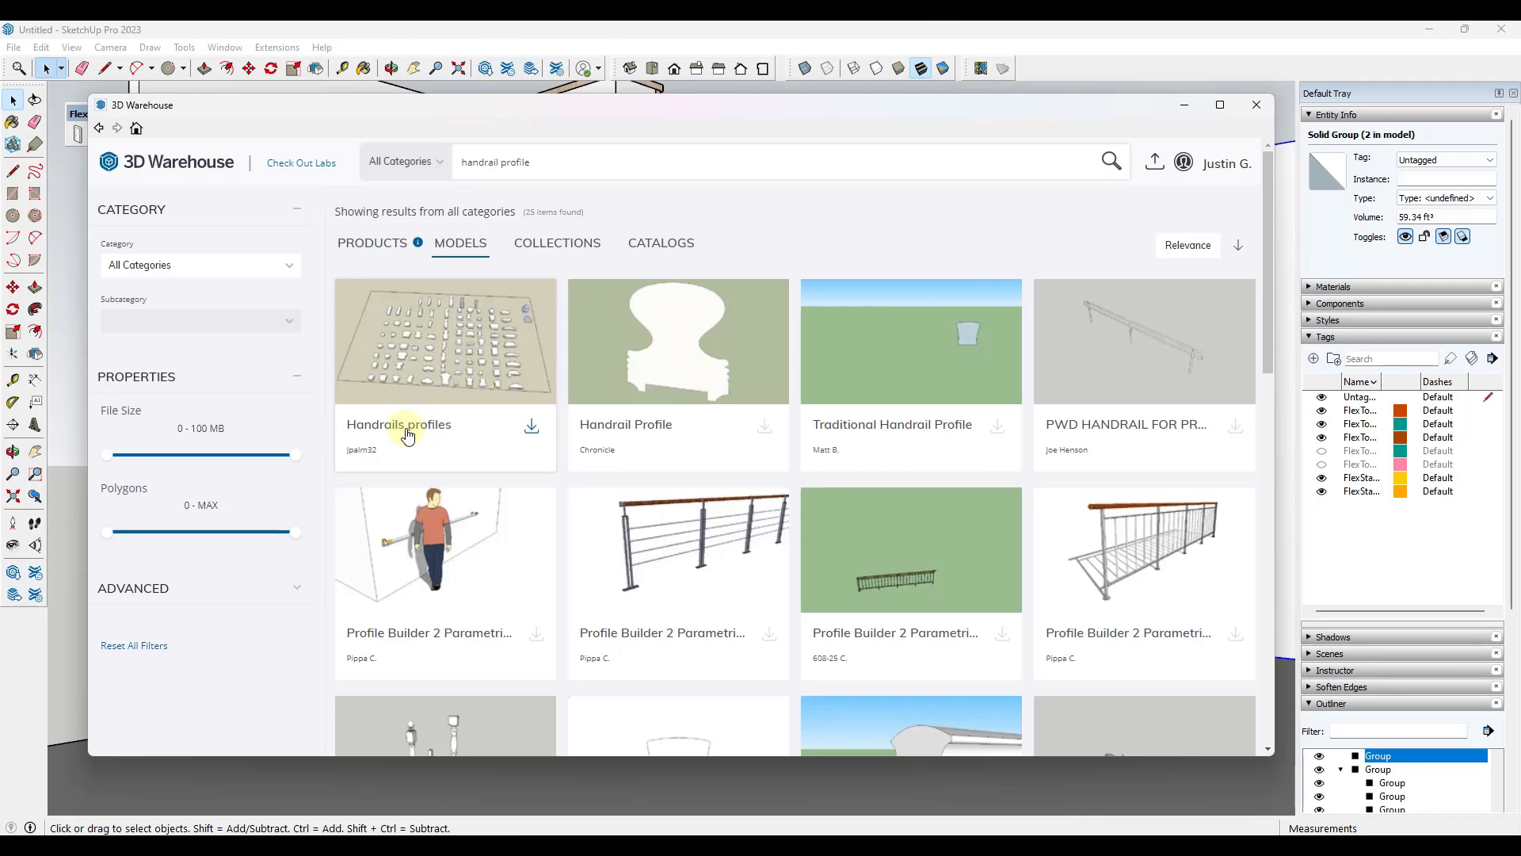
Step: Load the "Handrails profiles" model from 3D Warehouse directly into the model and place it on the floor beside the stairs
left_click(437, 341)
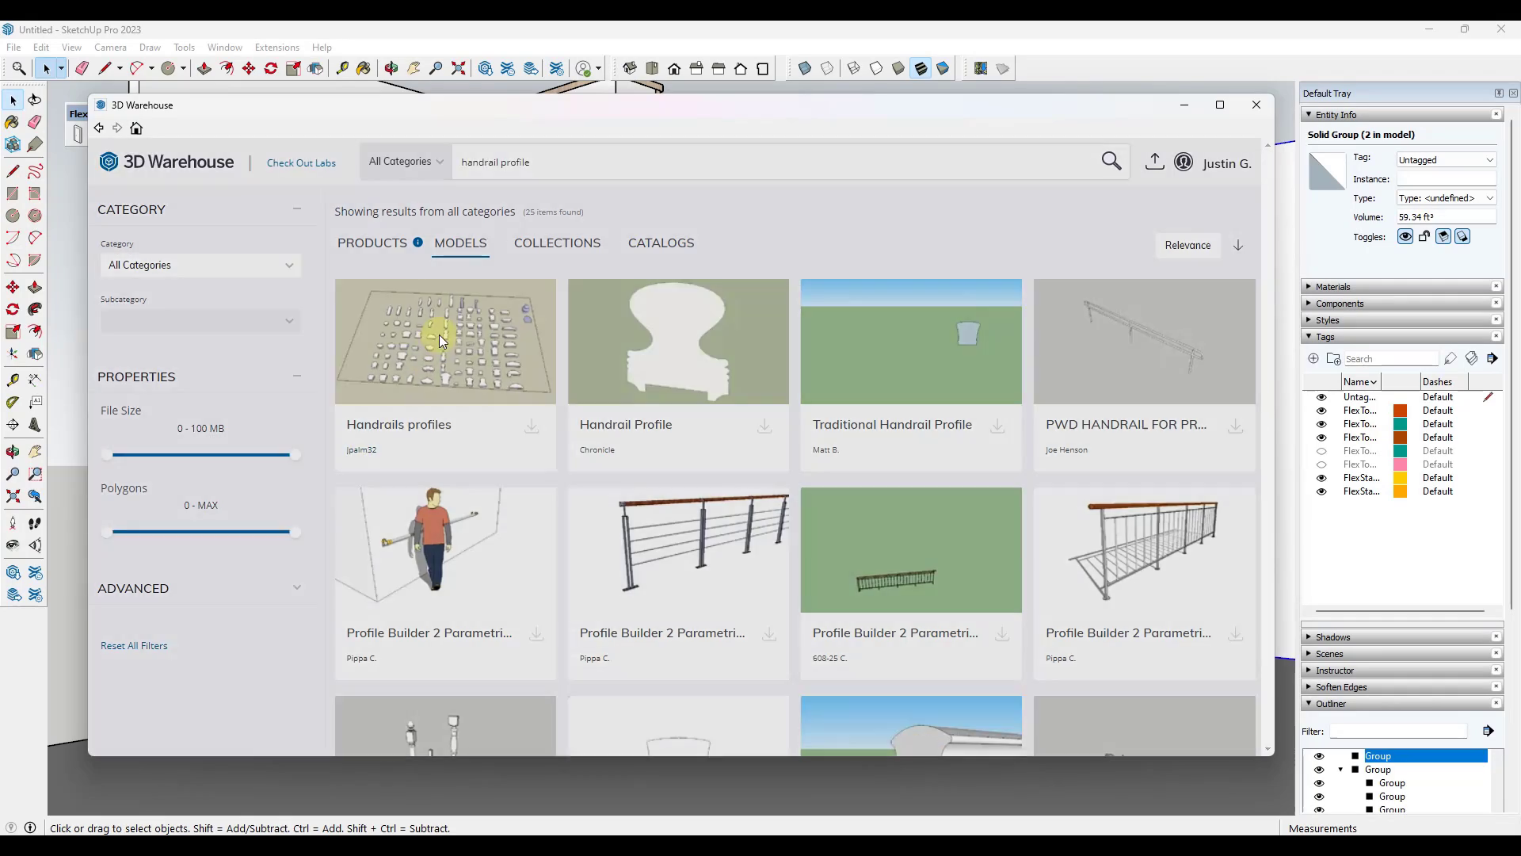
left_click(827, 469)
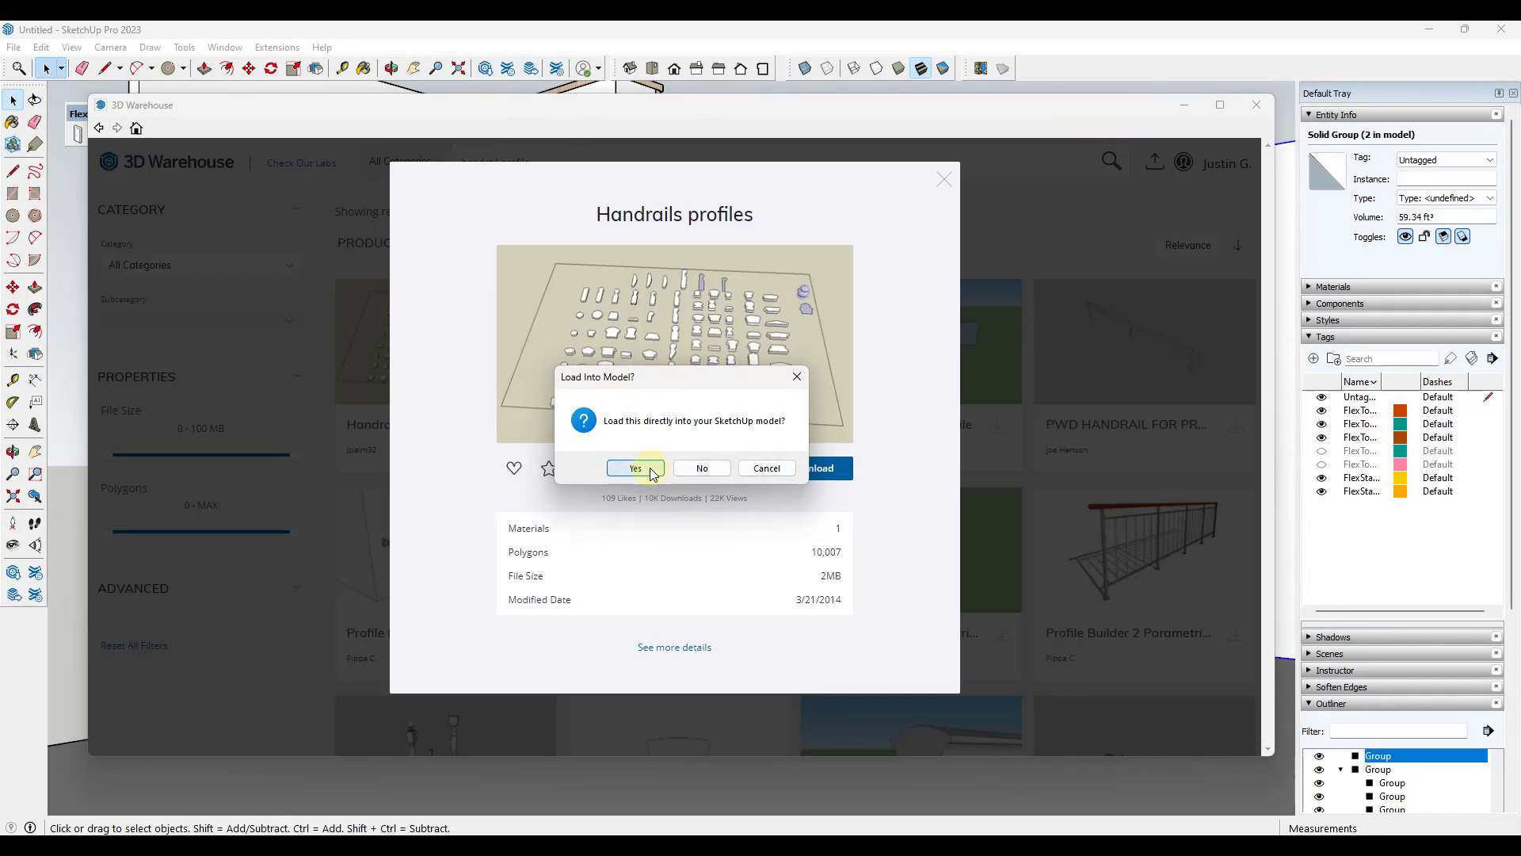
left_click(650, 474)
left_click(467, 577)
Step: Copy the face of the stepped handrail profile with the peaked top and paste it onto the top of the first baluster
key("space")
double_click(605, 584)
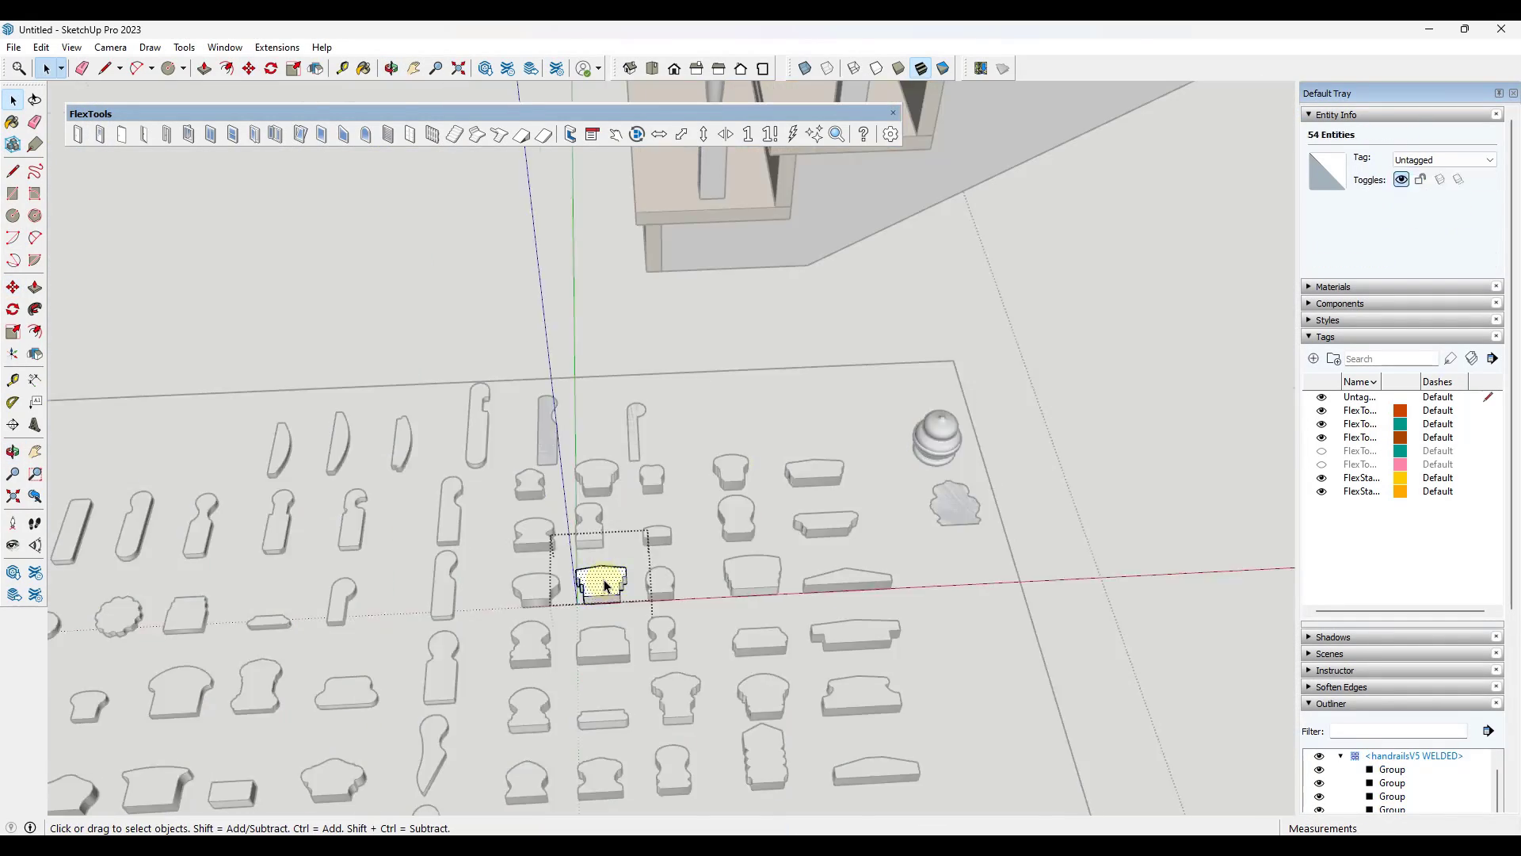
scroll(598, 585, "up", 5)
left_click(596, 587)
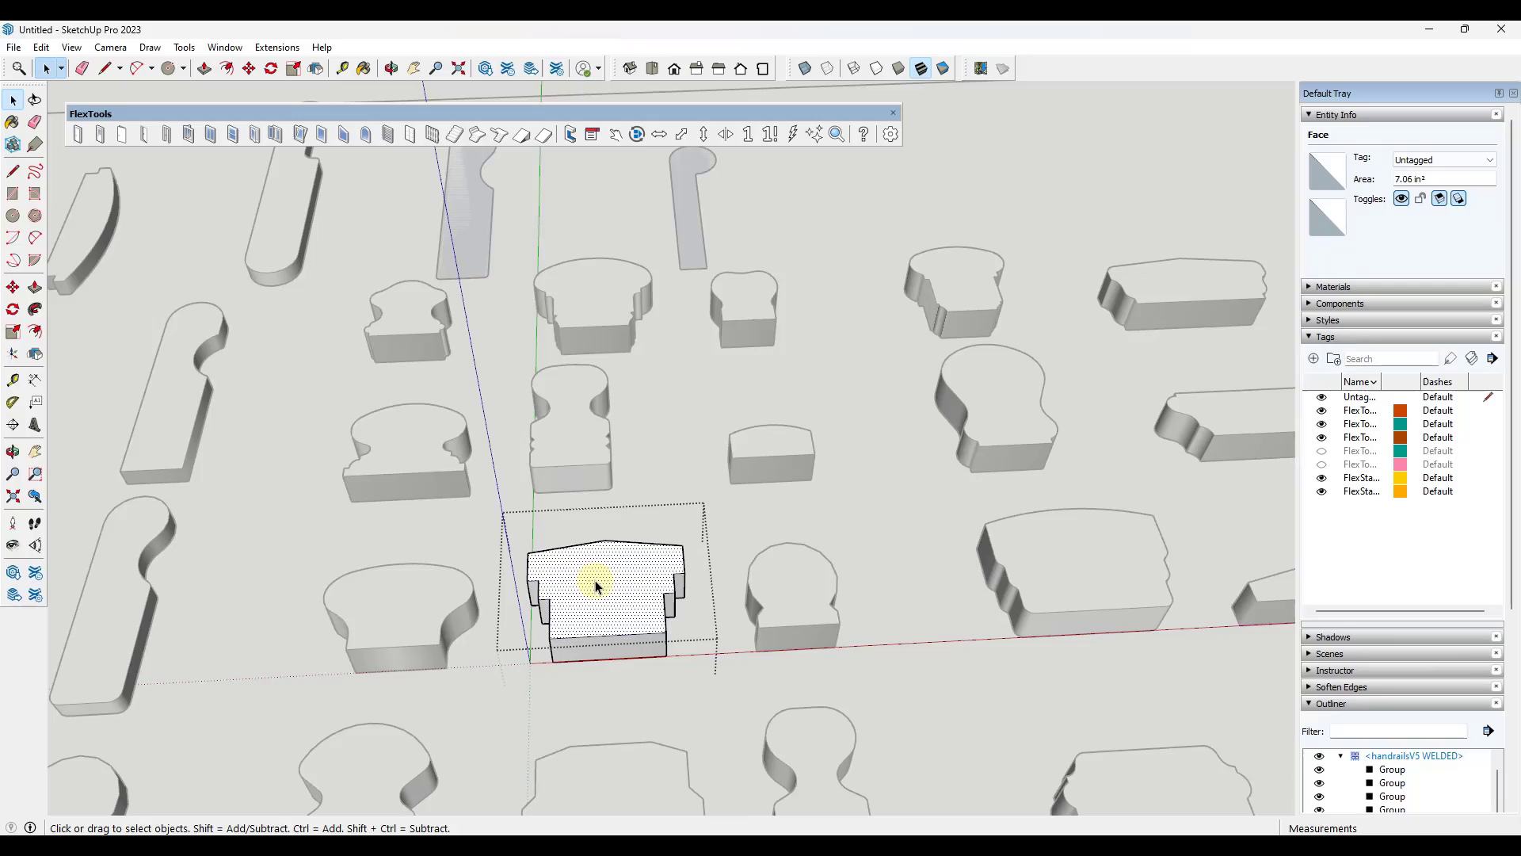
scroll(599, 594, "down", 6)
middle_click_drag(597, 591, 839, 452)
scroll(582, 316, "up", 1)
key("ctrl+v")
scroll(556, 312, "up", 8)
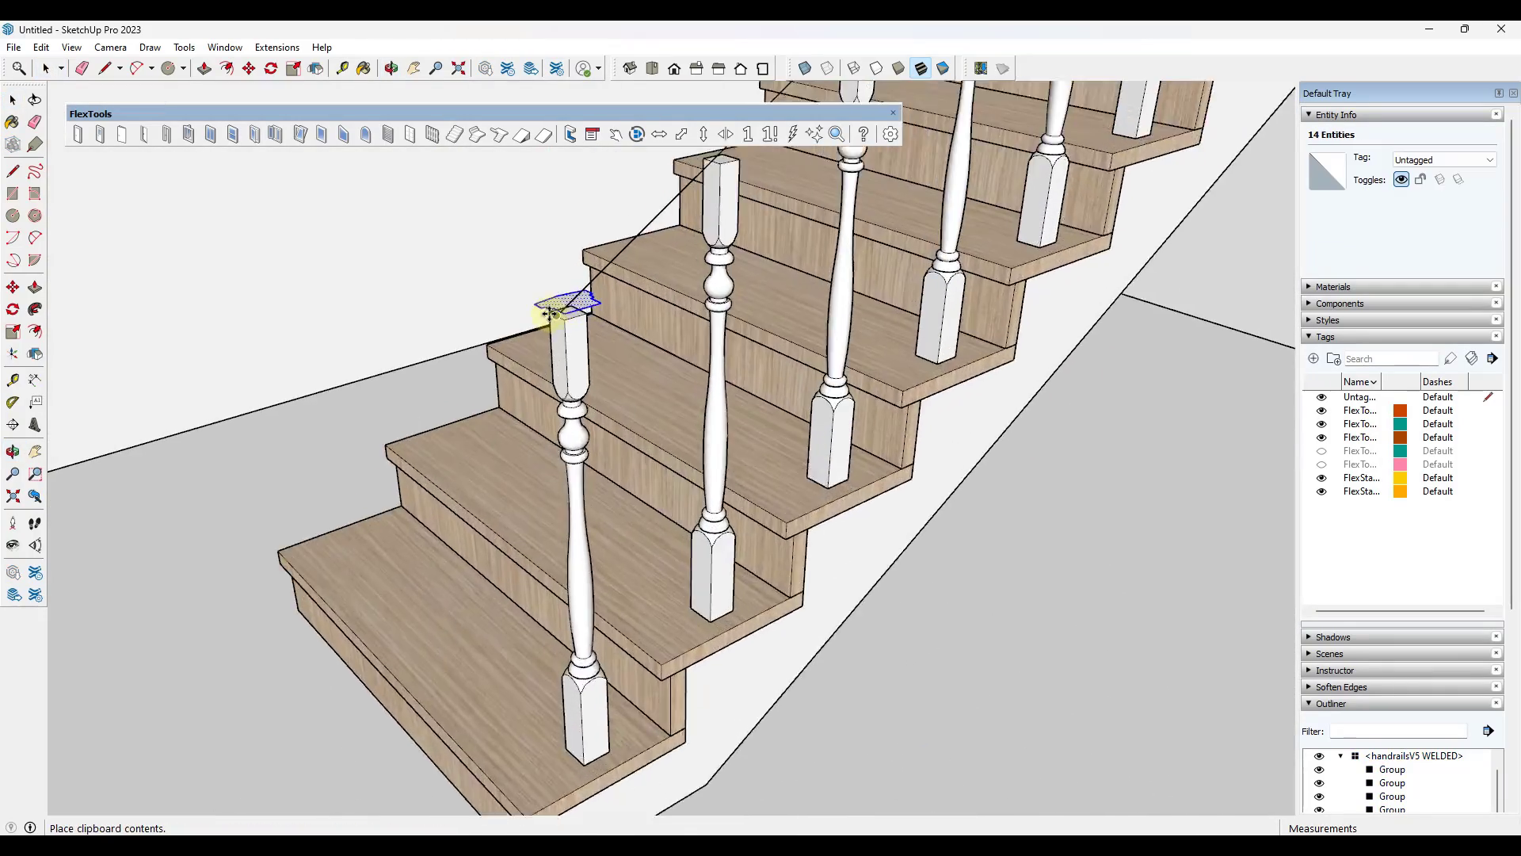
left_click(707, 310)
Step: Rotate the pasted profile upright on the first baluster's top so that it stands across the start of the handrail path
scroll(689, 445, "down", 9)
scroll(689, 442, "up", 5)
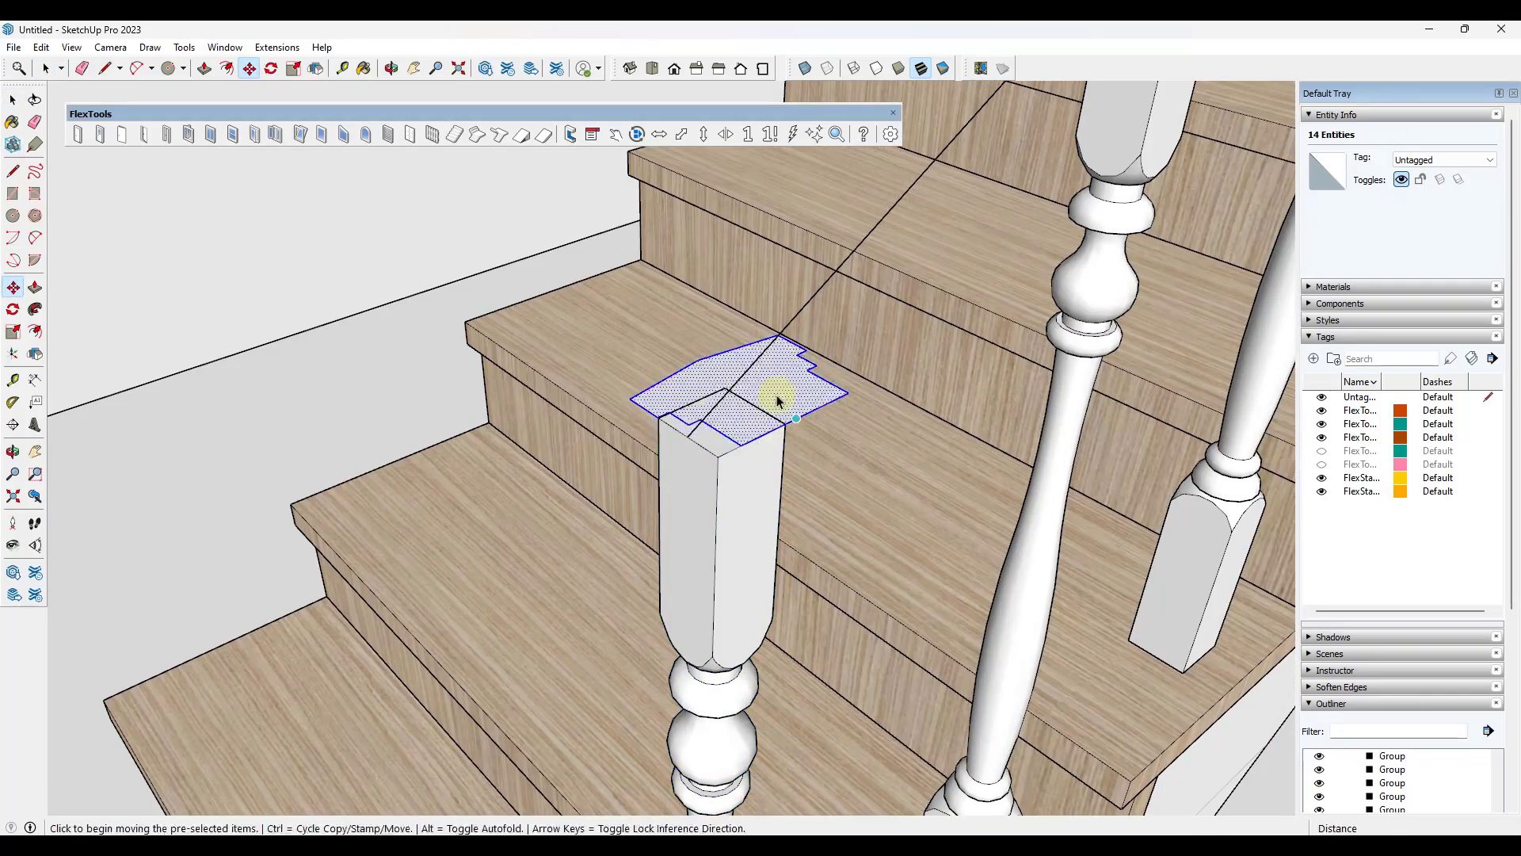
key("q")
left_click(688, 436)
left_click(797, 312)
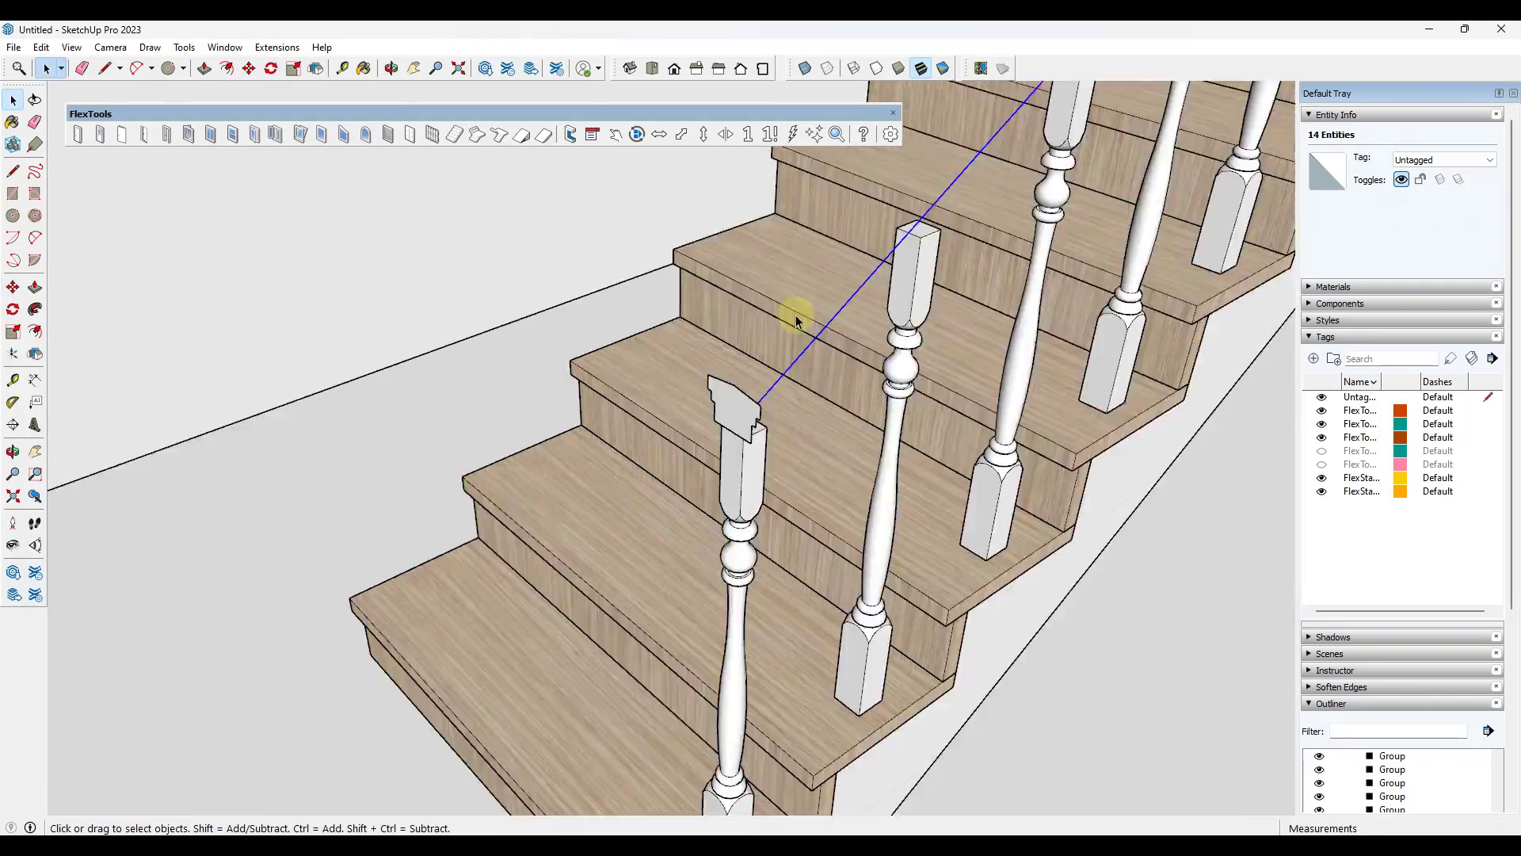
Step: Extrude the handrail profile with Follow Me along the two path edges over the lower flight and landing balusters
scroll(760, 333, "down", 4)
scroll(727, 356, "up", 4)
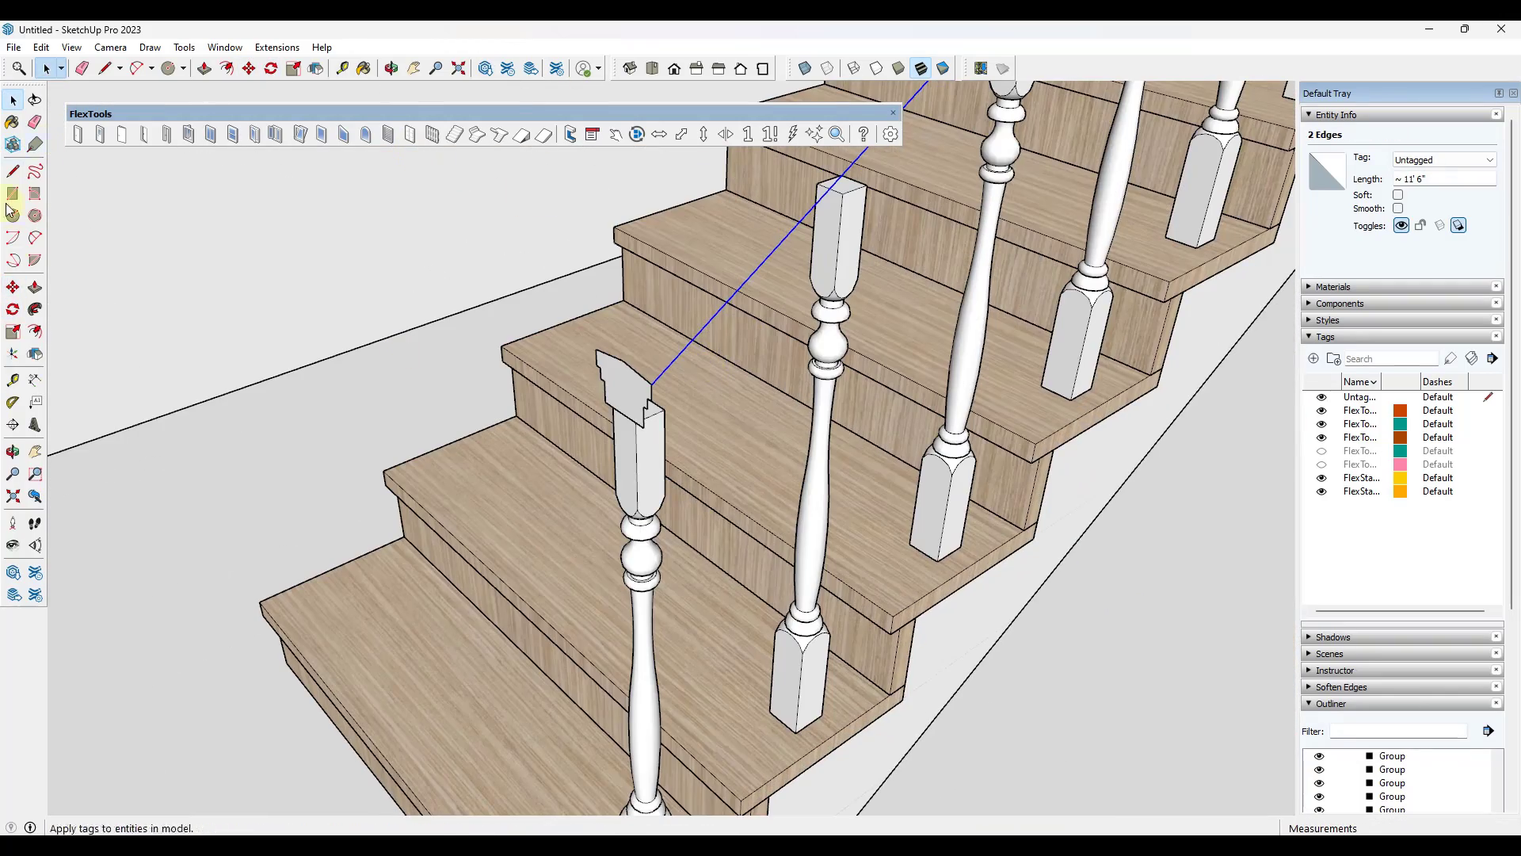
left_click(586, 390)
scroll(644, 475, "down", 8)
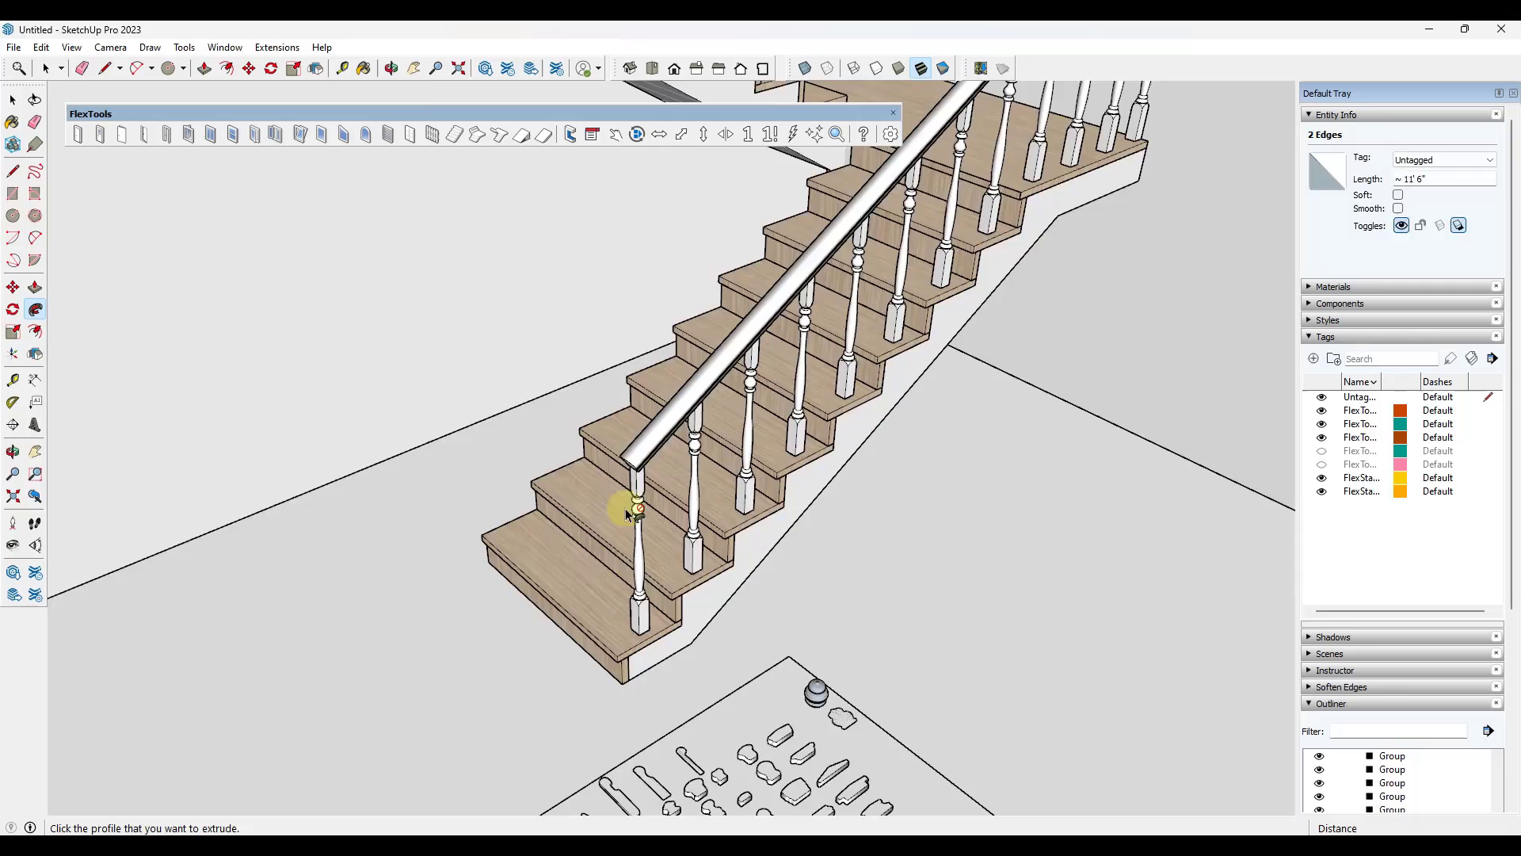
Step: Examine the handrail over the lower flight and landing from several angles, including the whole staircase in the room
middle_click_drag(631, 502, 767, 289)
scroll(761, 305, "up", 4)
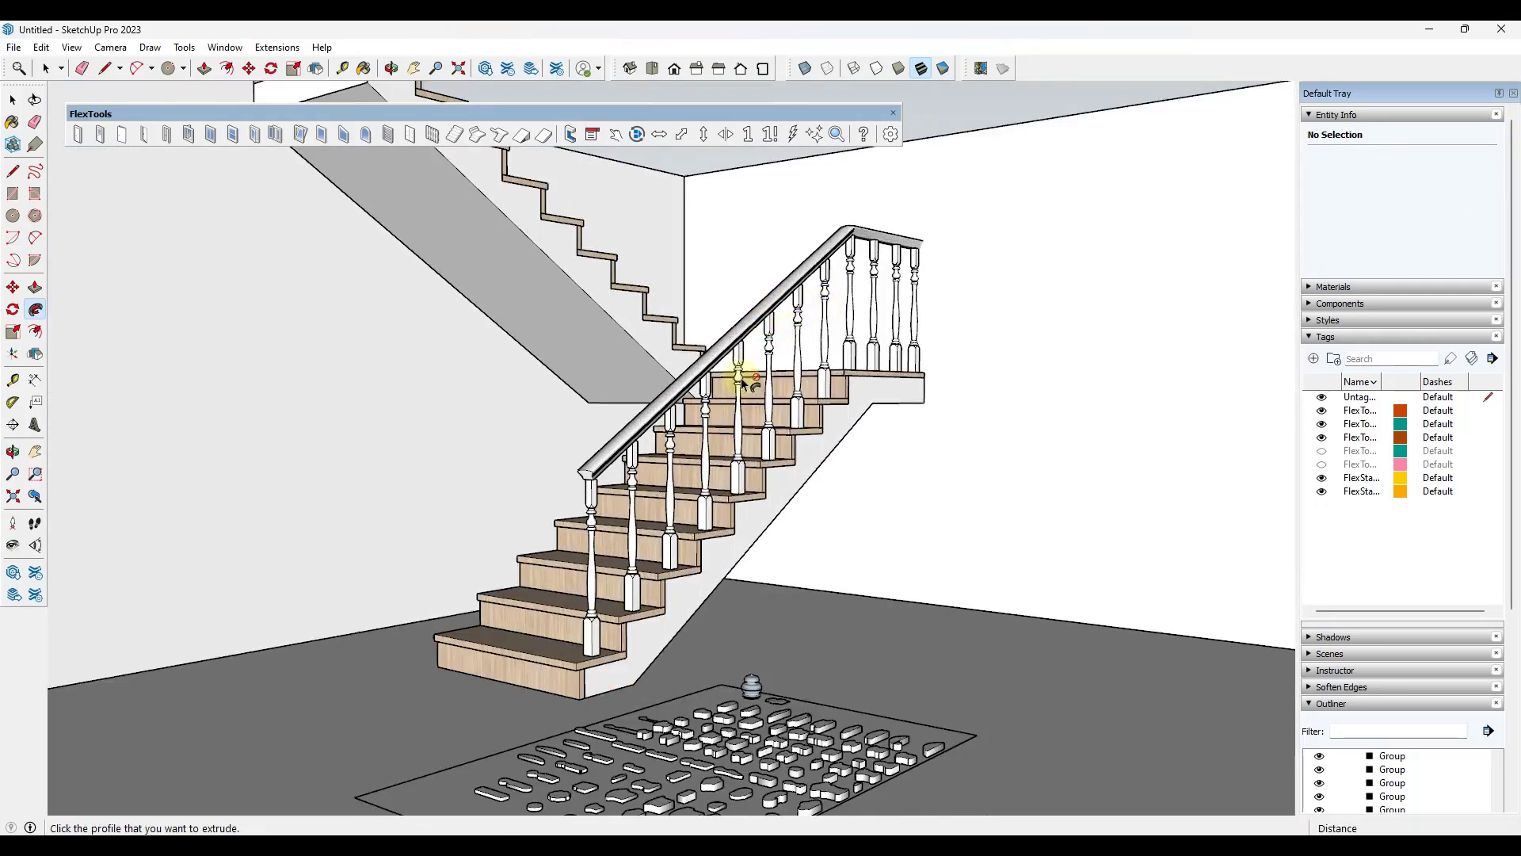
key("space")
left_click(716, 347)
key("s")
key("space")
left_click(740, 364)
middle_click_drag(674, 380, 729, 366)
scroll(710, 334, "down", 4)
scroll(673, 359, "down", 4)
scroll(631, 265, "up", 3)
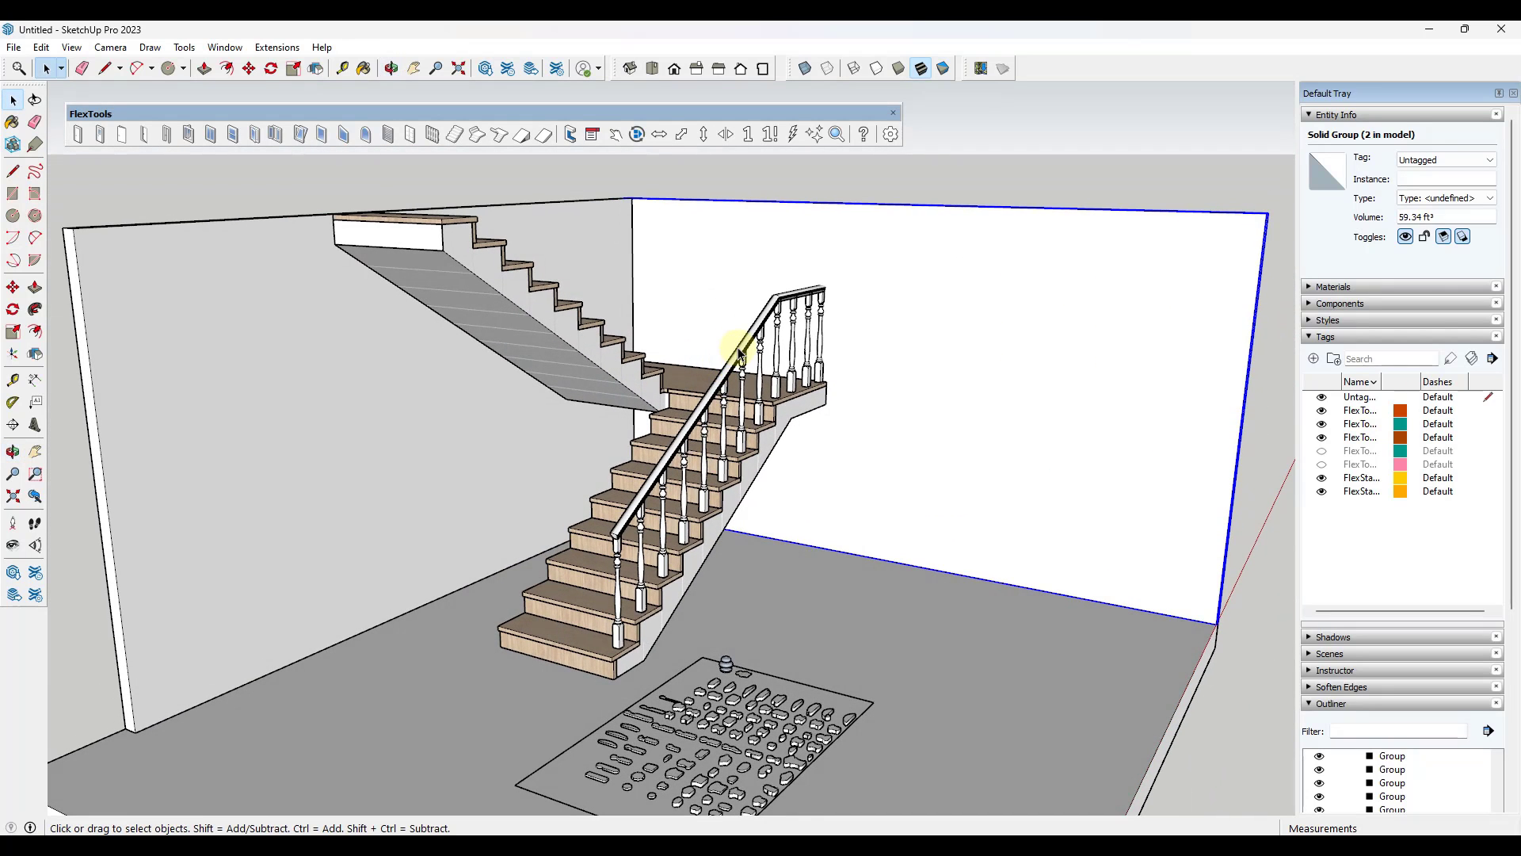